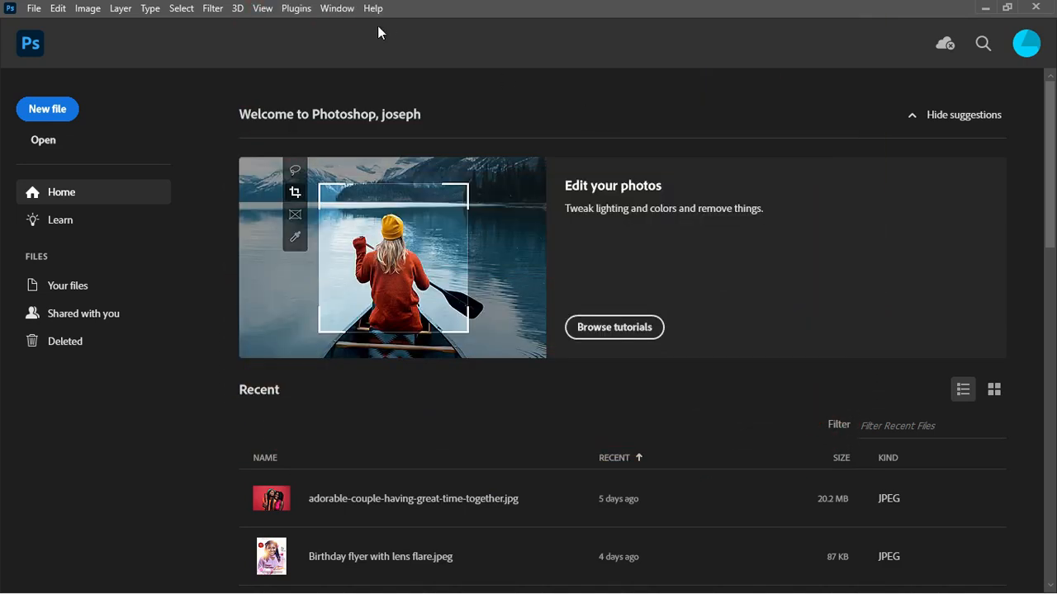
# Create a new 1080 x 1350 pixel, 300 ppi RGB document named BIRTHDAY with a white background, and switch to full screen mode with menu bar.
pyautogui.click(62, 109)
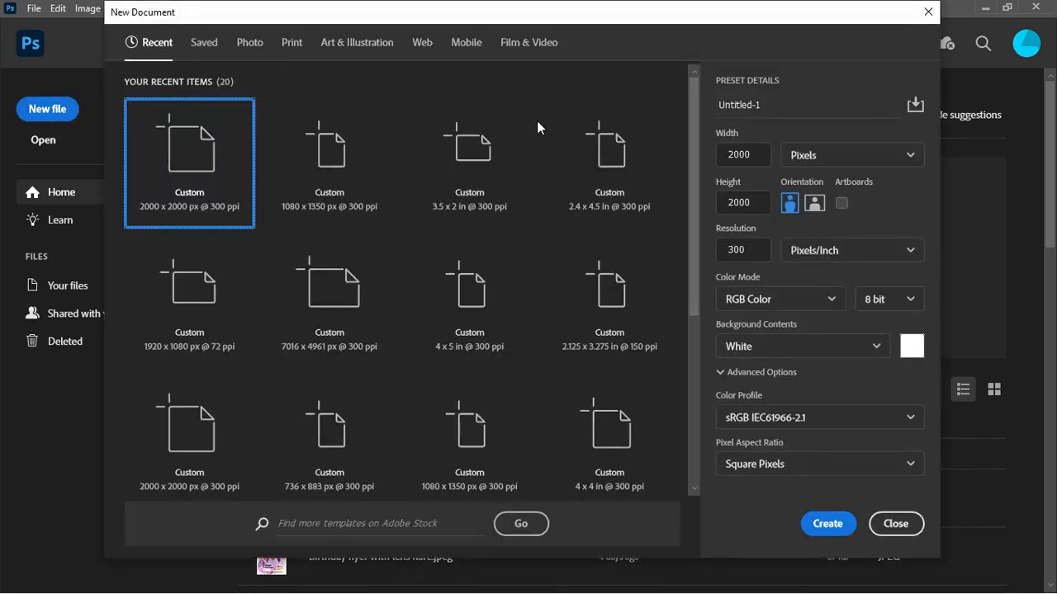
pyautogui.click(333, 161)
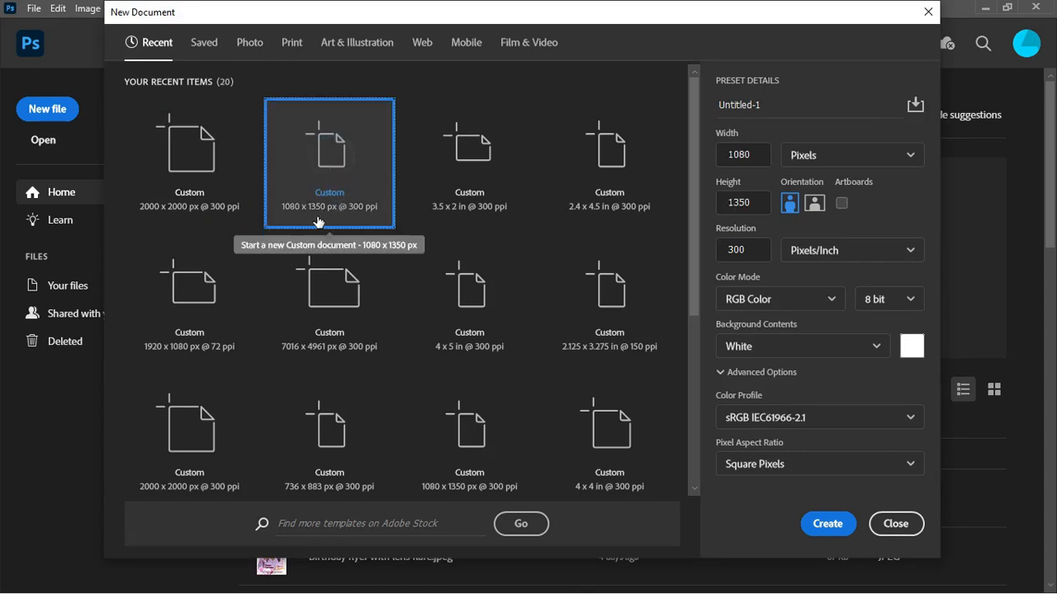
pyautogui.click(899, 162)
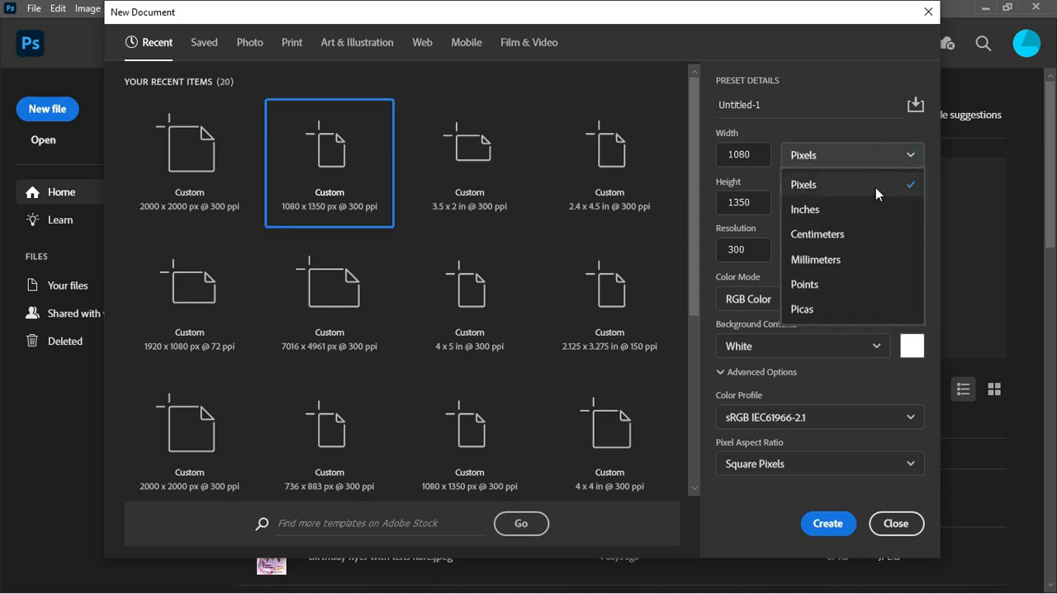
pyautogui.click(875, 187)
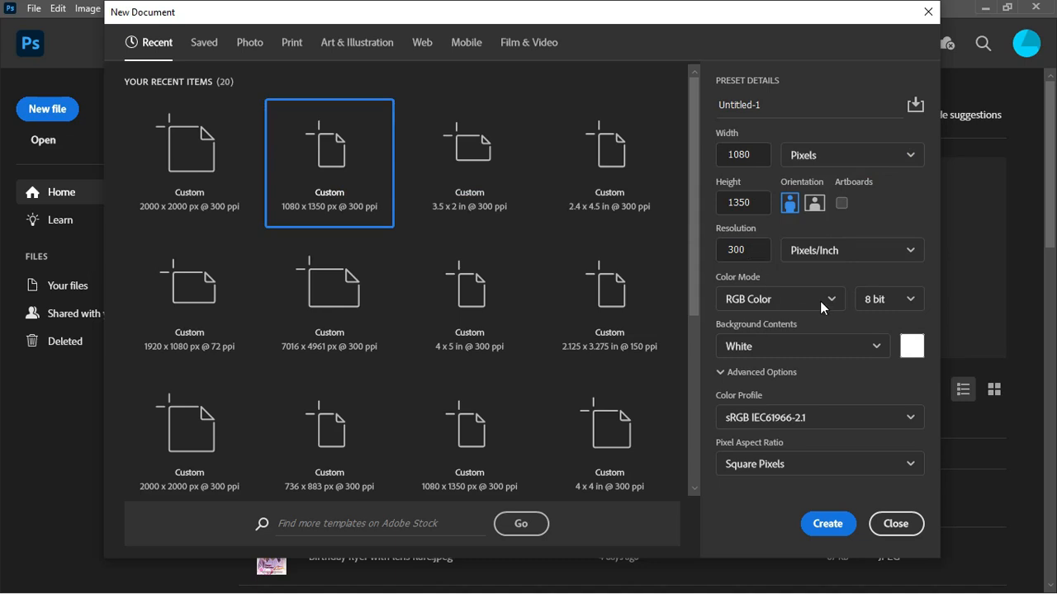
pyautogui.click(776, 99)
pyautogui.write('BIRTHDAY')
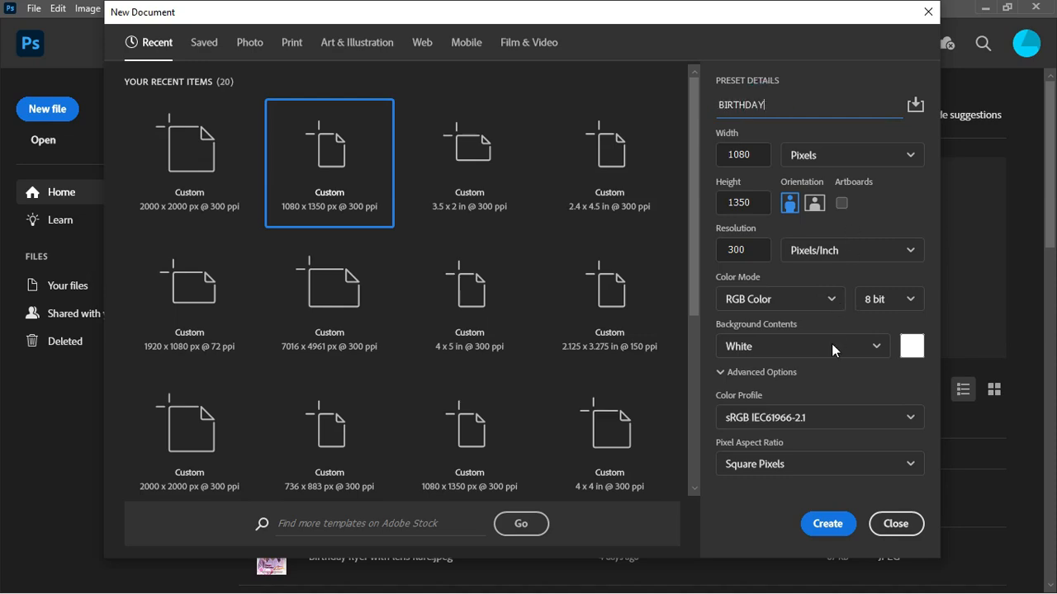
pyautogui.click(822, 524)
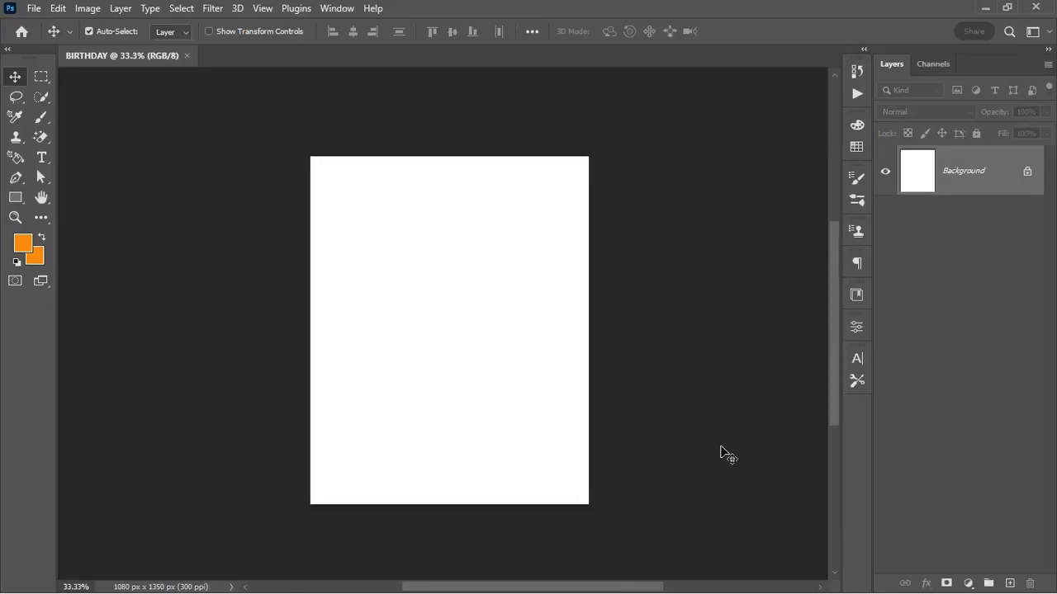
pyautogui.press('f')
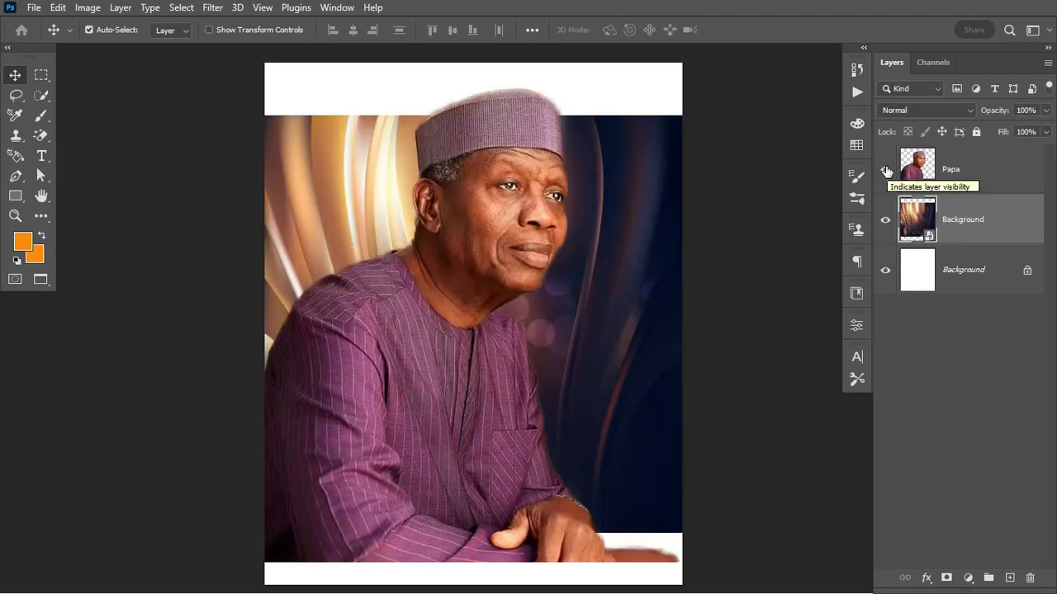
# Hide the Papa layer and select the Background image layer directly below it.
pyautogui.click(885, 170)
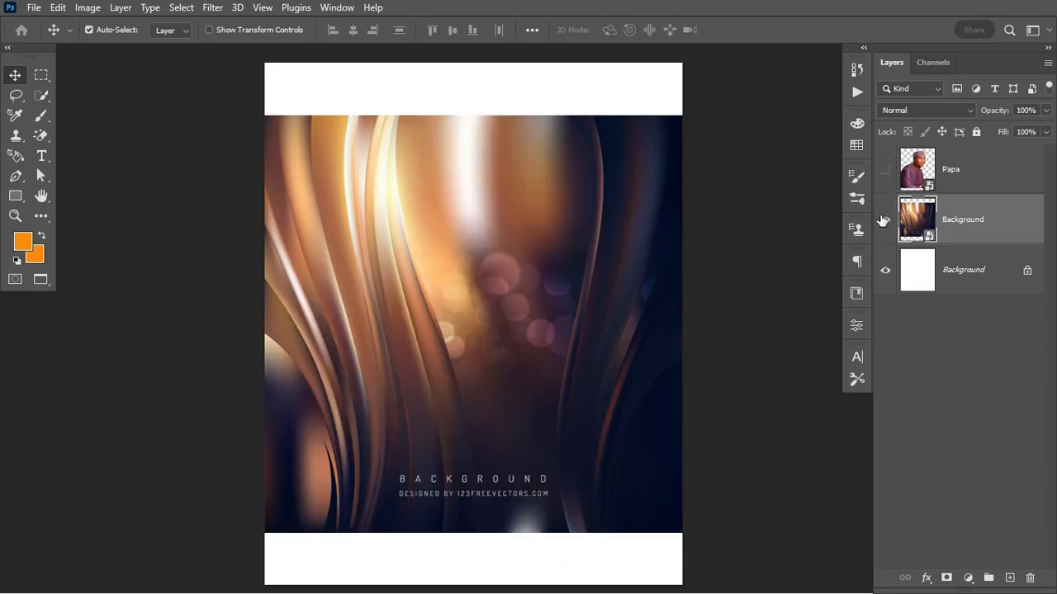
pyautogui.click(885, 223)
pyautogui.click(885, 223)
pyautogui.click(989, 220)
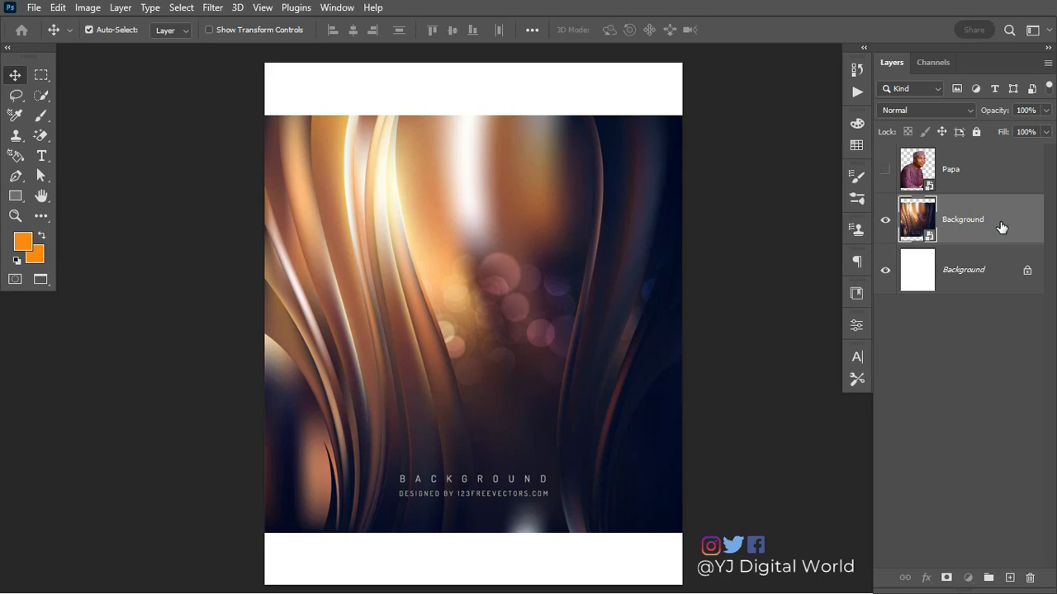
# Scale the Background image layer proportionally to about 82.79% and move it down to about Y 891 px so it fills the canvas.
pyautogui.hotkey('ctrl', '-')
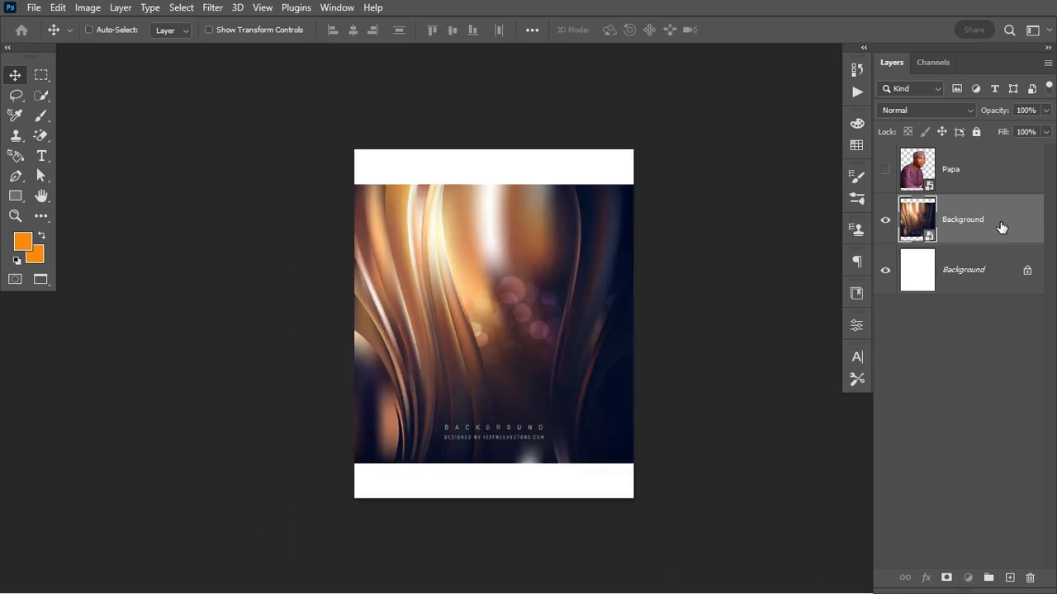
pyautogui.hotkey('ctrl', 't')
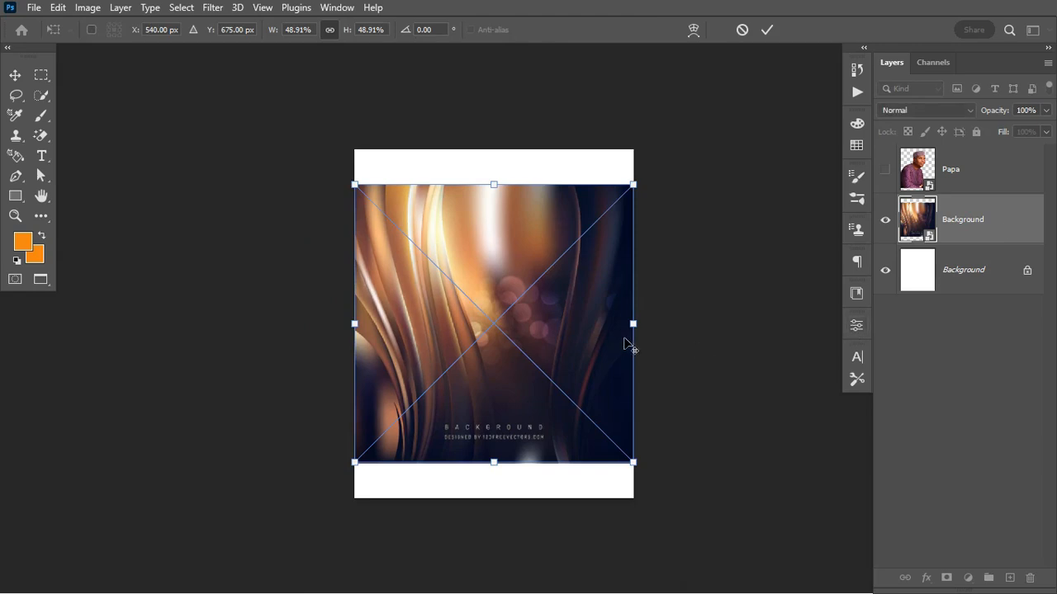
pyautogui.moveTo(632, 325); pyautogui.dragTo(730, 329)
pyautogui.moveTo(578, 323); pyautogui.dragTo(573, 376)
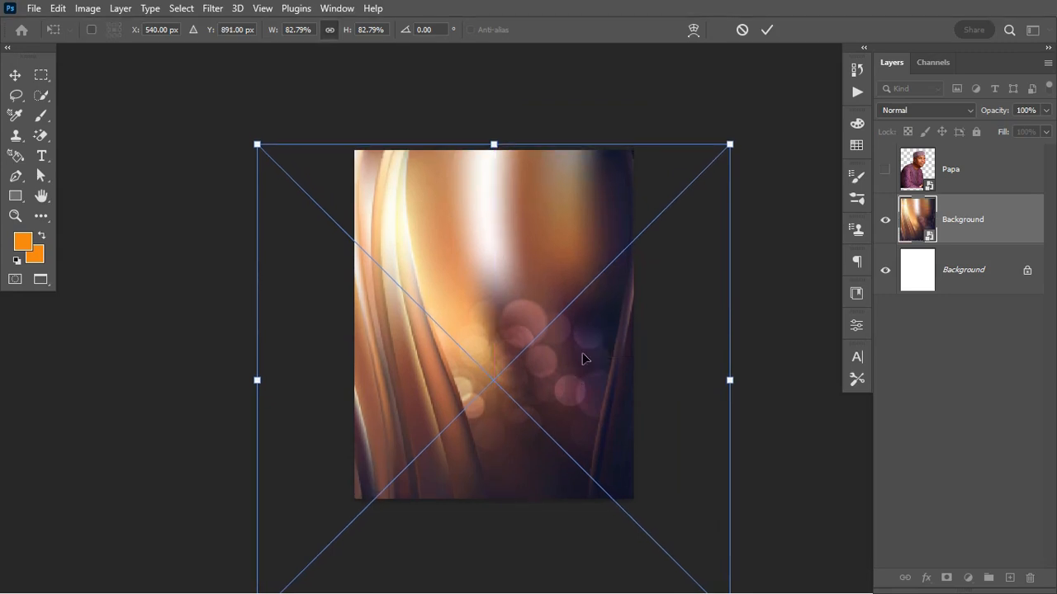
pyautogui.click(768, 33)
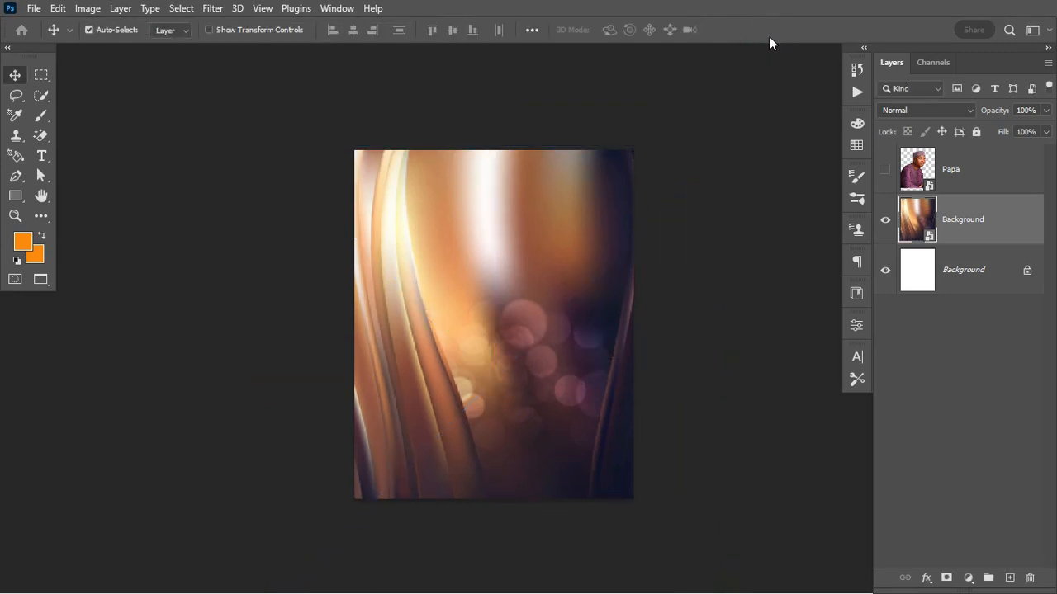
# Apply a mild Gaussian Blur to the Background image layer and collapse its smart filter list.
pyautogui.hotkey('ctrl', '0')
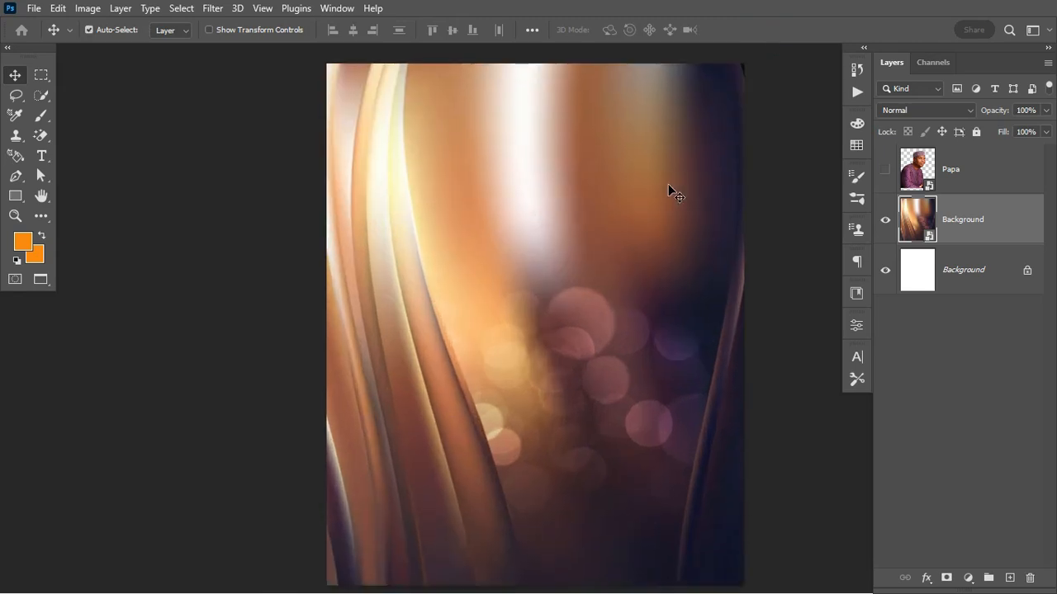
pyautogui.hscroll(2, 668, 186)
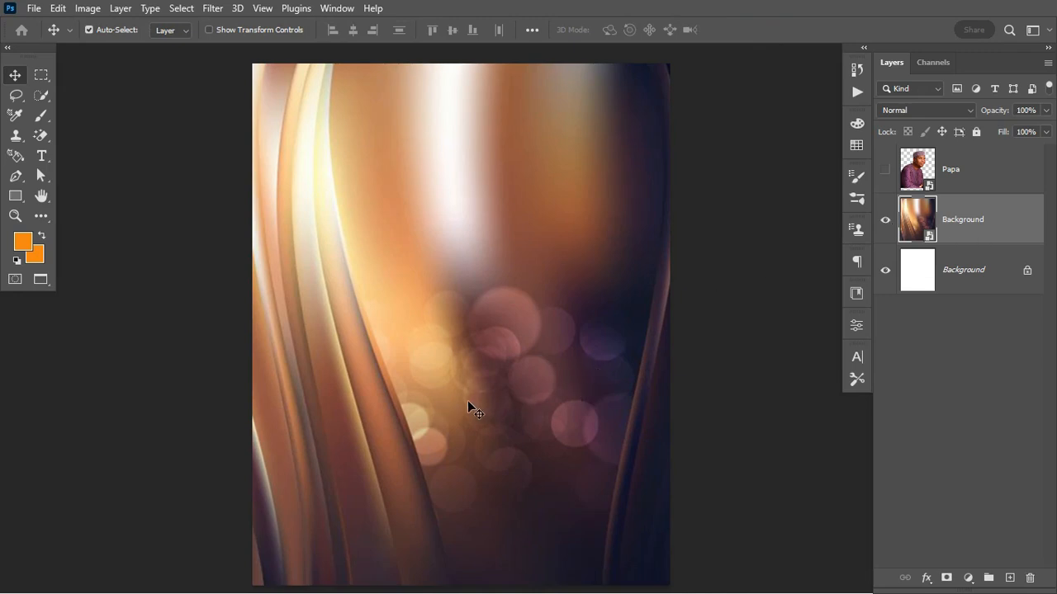
pyautogui.click(213, 9)
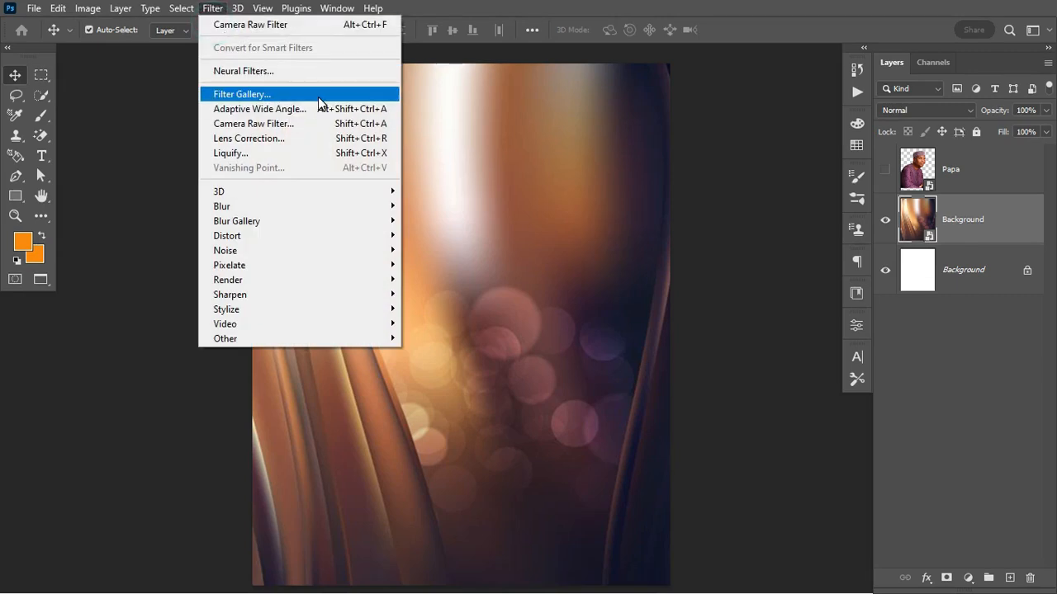
pyautogui.moveTo(323, 201)
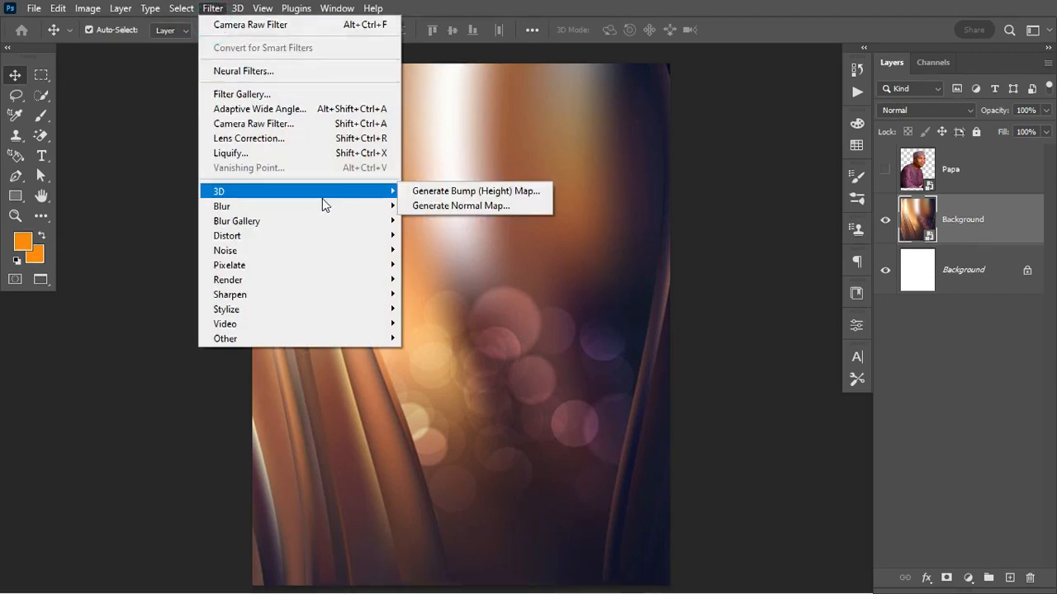
pyautogui.click(416, 262)
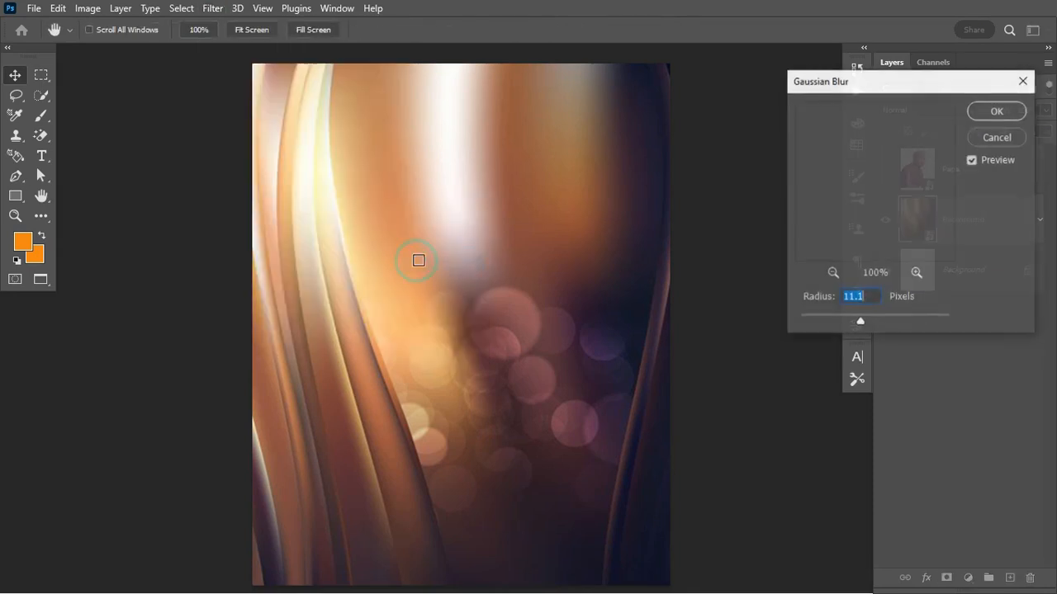
pyautogui.click(855, 322)
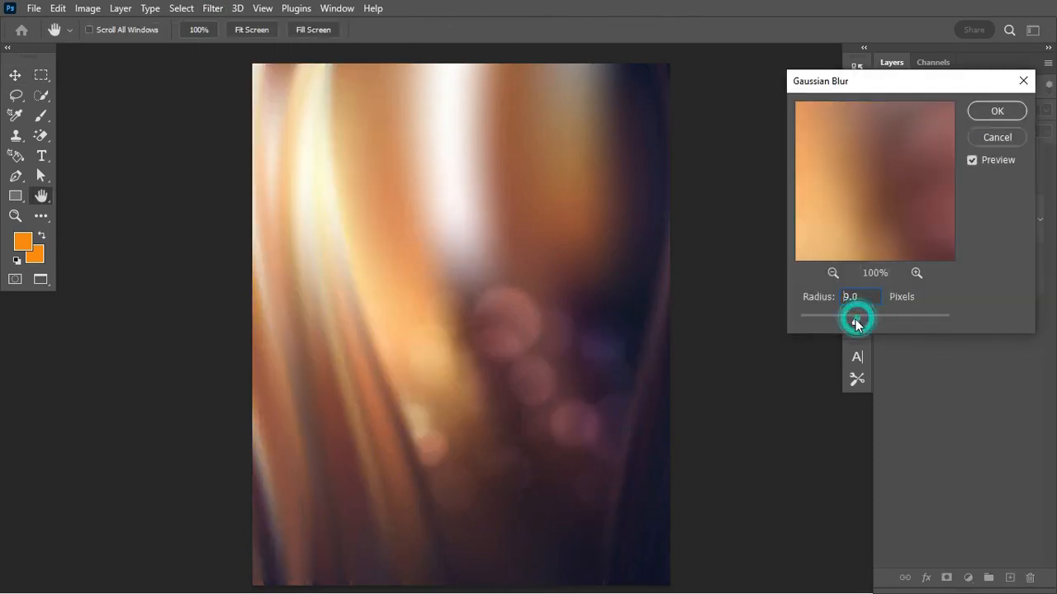
pyautogui.moveTo(855, 320); pyautogui.dragTo(851, 318)
pyautogui.click(1014, 114)
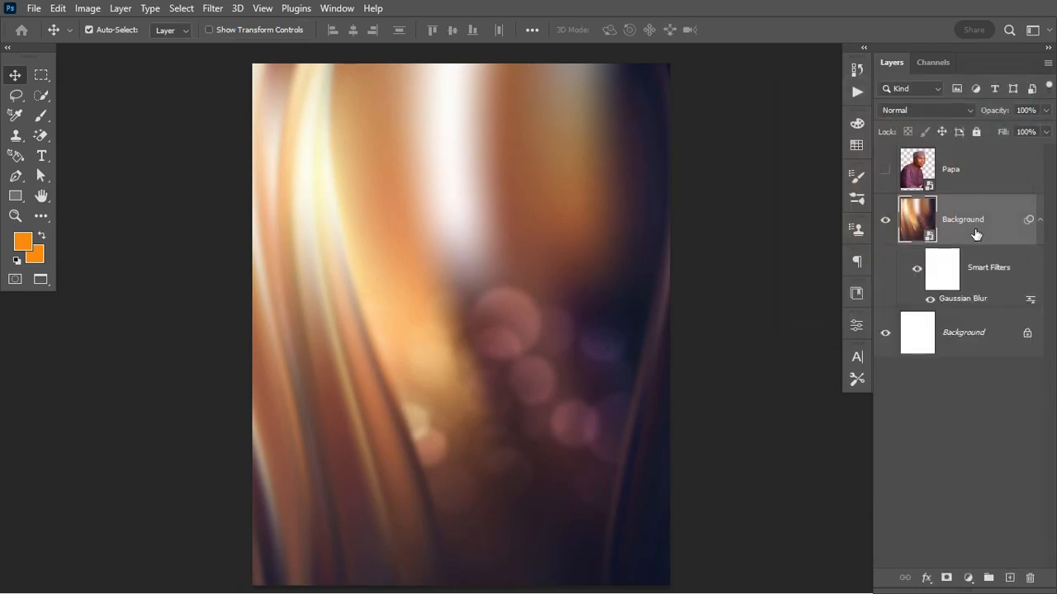
pyautogui.click(1038, 221)
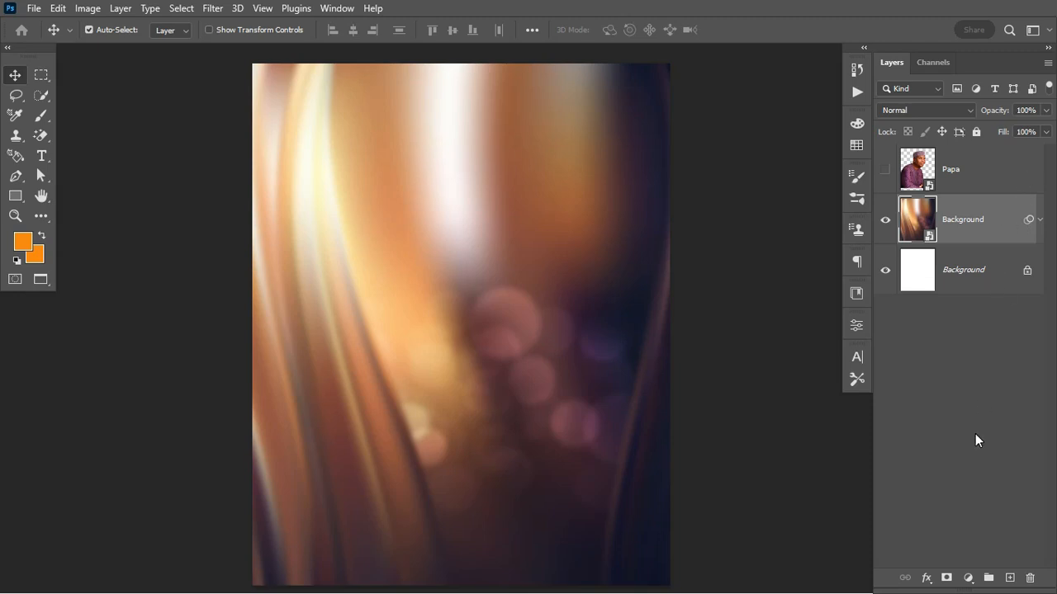
# Add a Gradient Map adjustment above the Background image layer and choose the dark purple-to-crimson gradient preset "won".
pyautogui.click(968, 580)
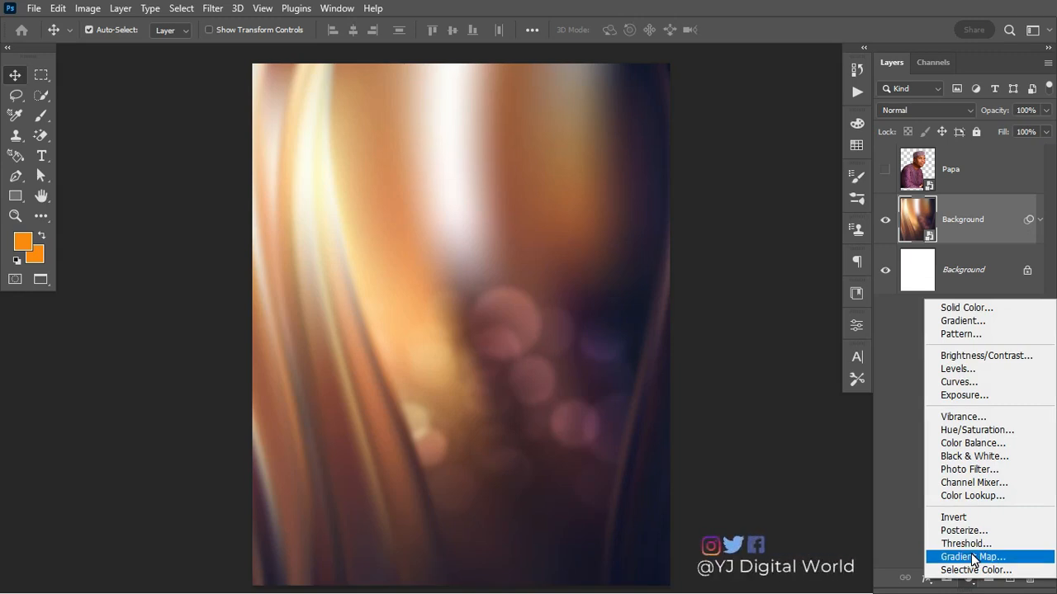
pyautogui.click(972, 557)
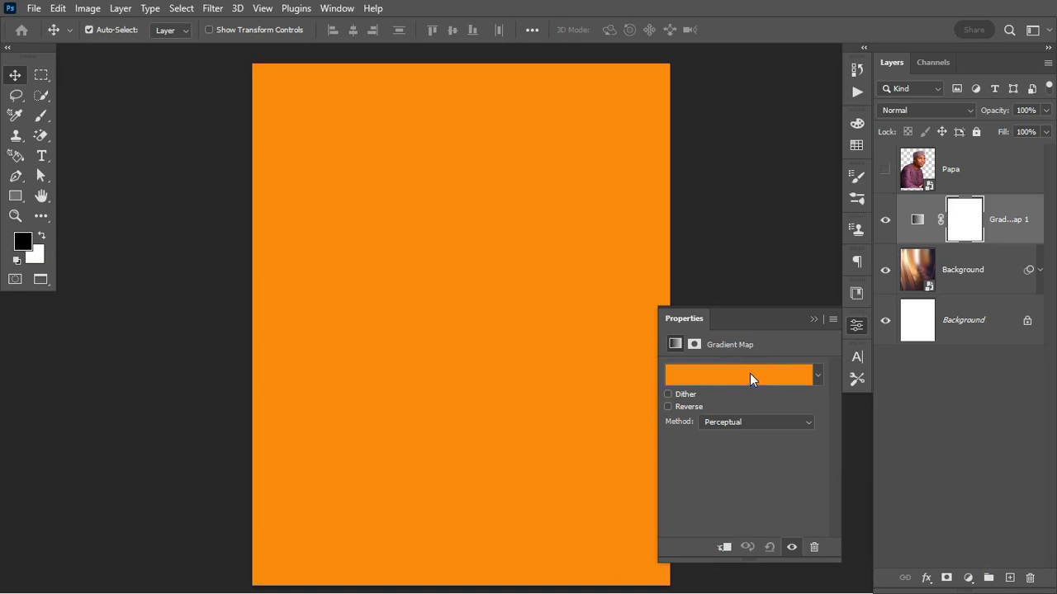
pyautogui.click(918, 224)
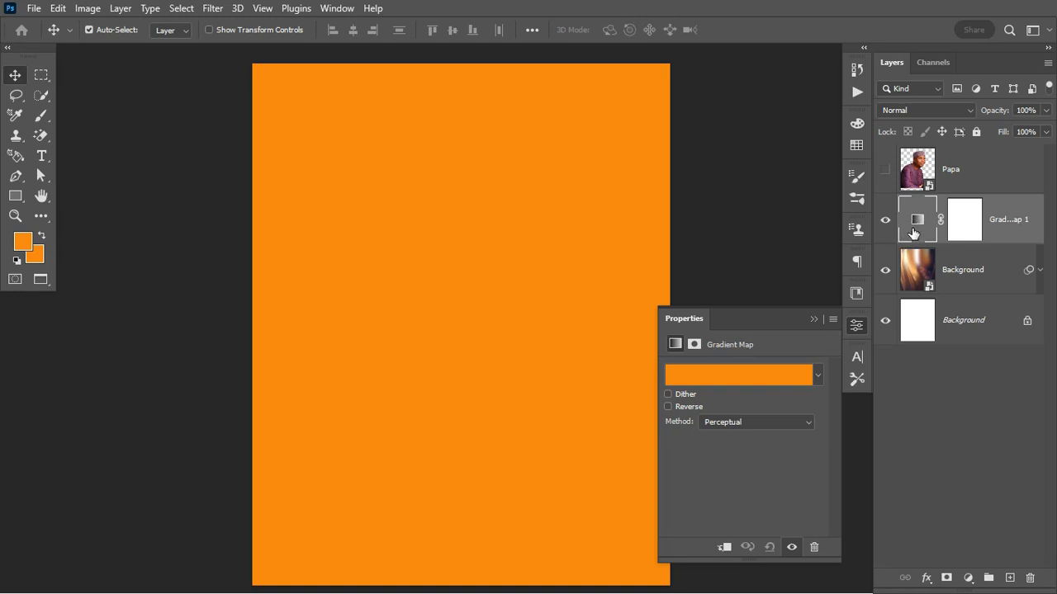
pyautogui.click(753, 376)
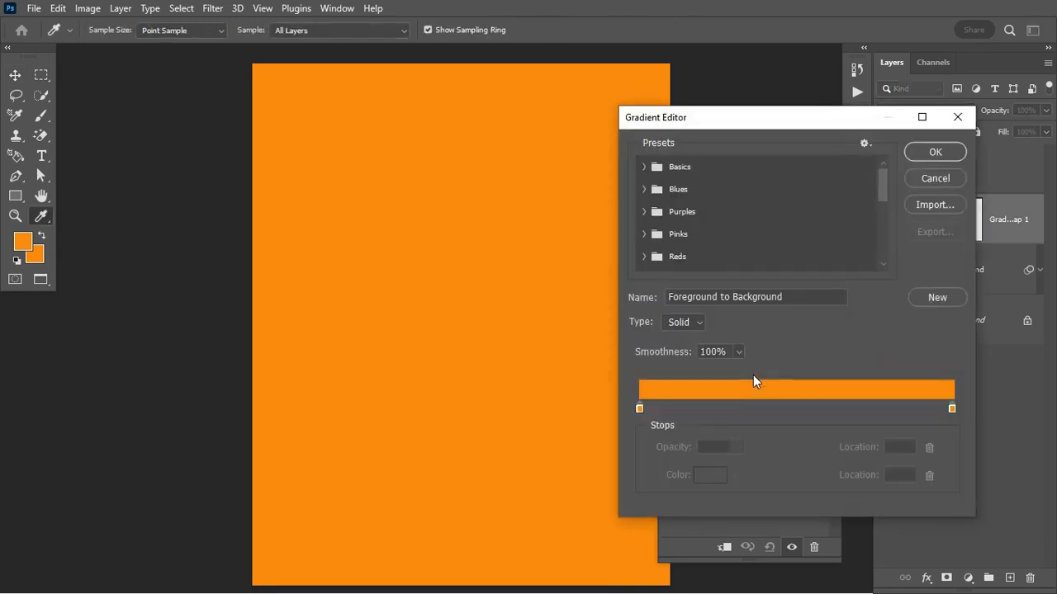
pyautogui.moveTo(884, 175); pyautogui.dragTo(883, 252)
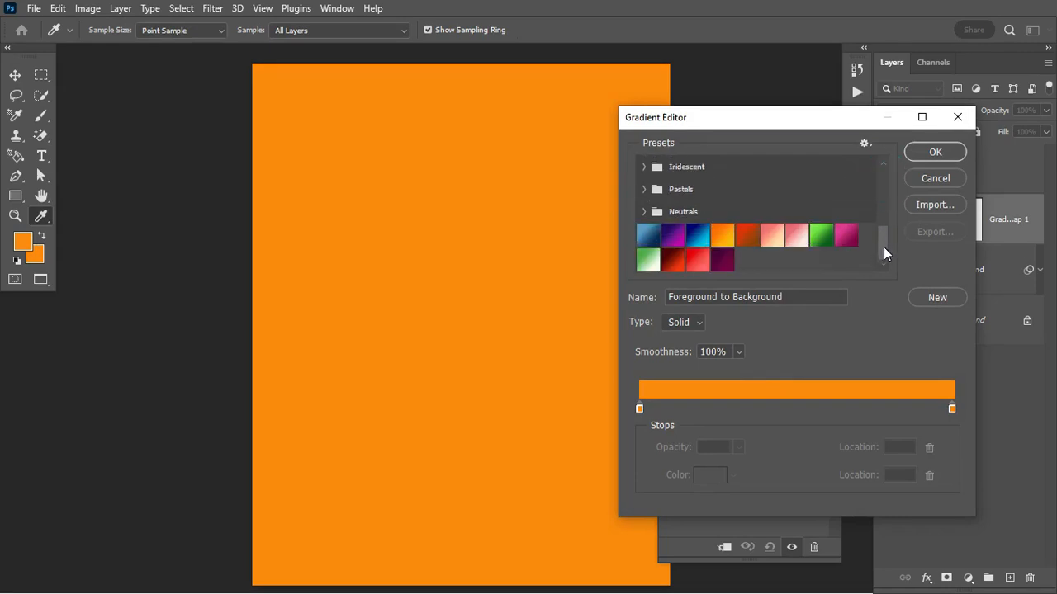
pyautogui.click(723, 259)
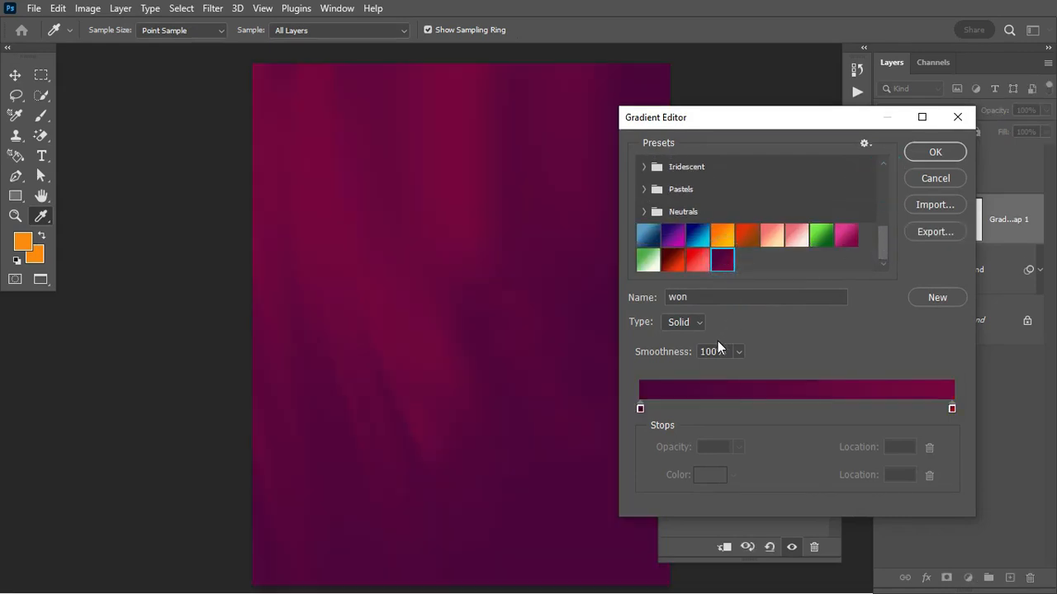
# Check the hex colours of the gradient's start and end stops.
pyautogui.click(641, 408)
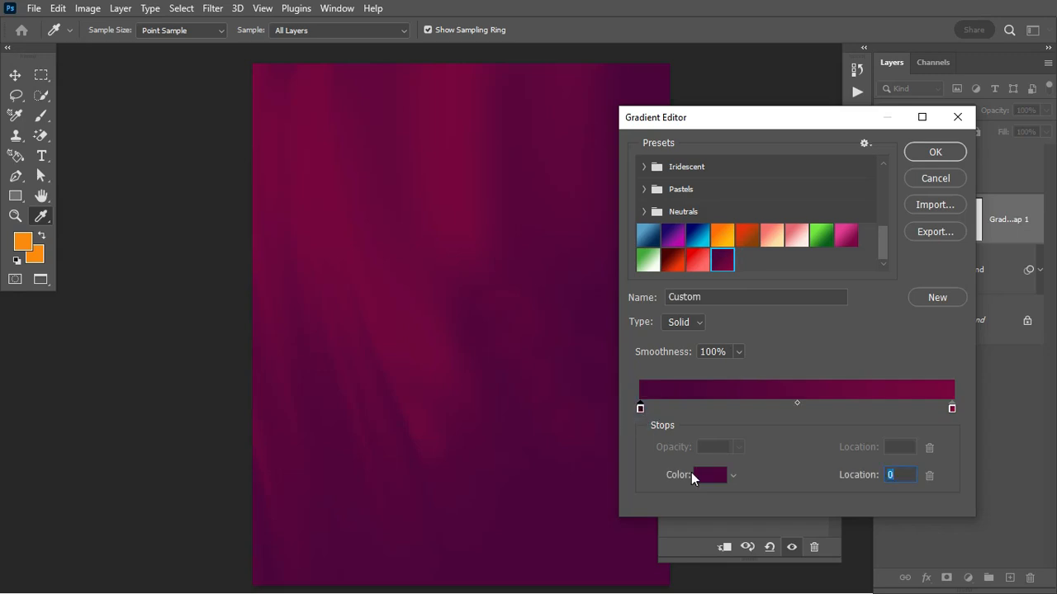
pyautogui.click(703, 475)
pyautogui.click(931, 486)
pyautogui.click(1011, 238)
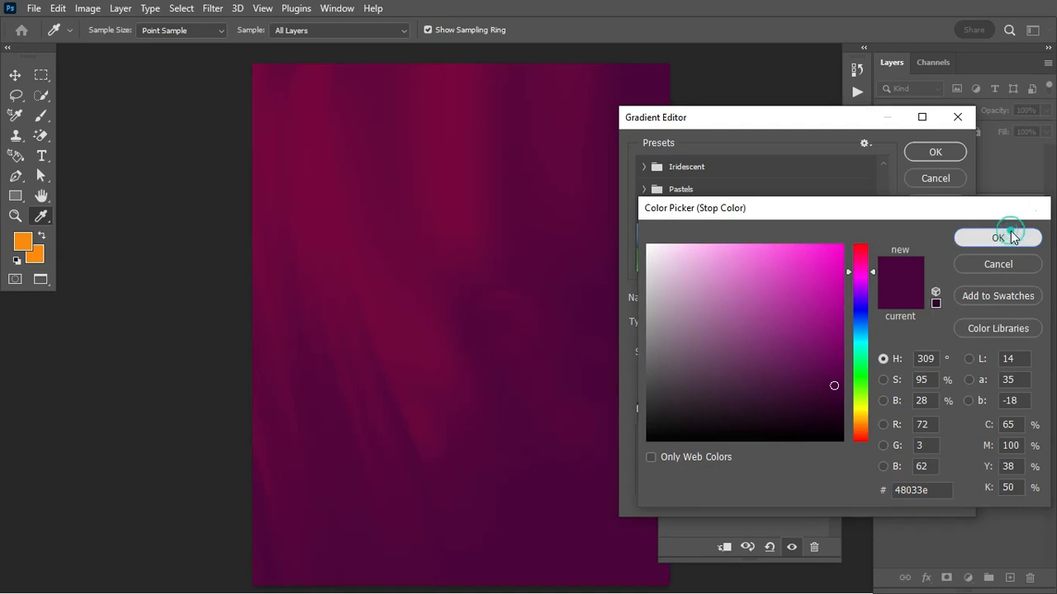
pyautogui.click(952, 408)
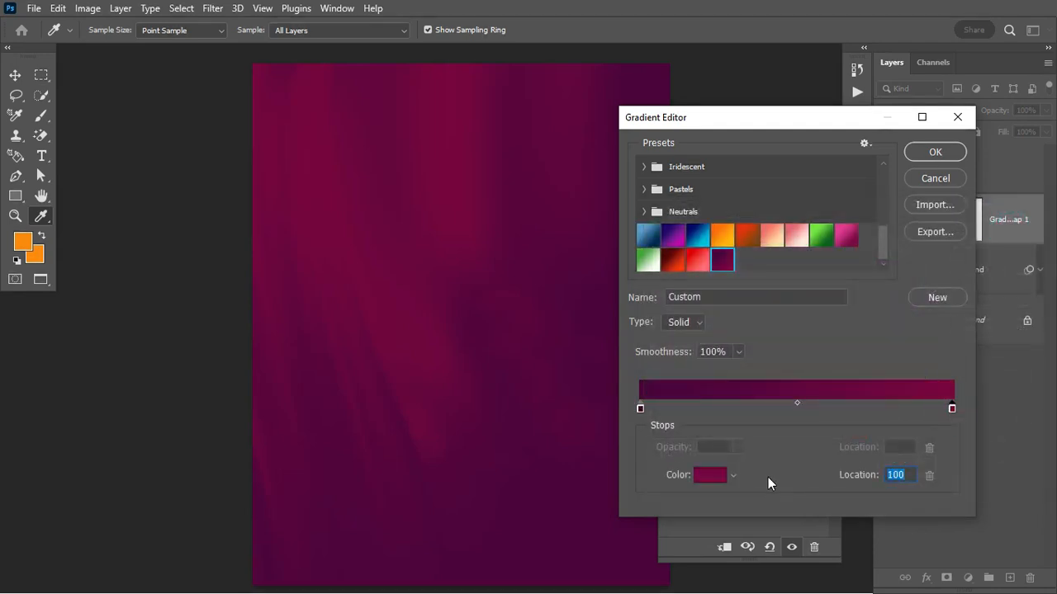
pyautogui.click(711, 479)
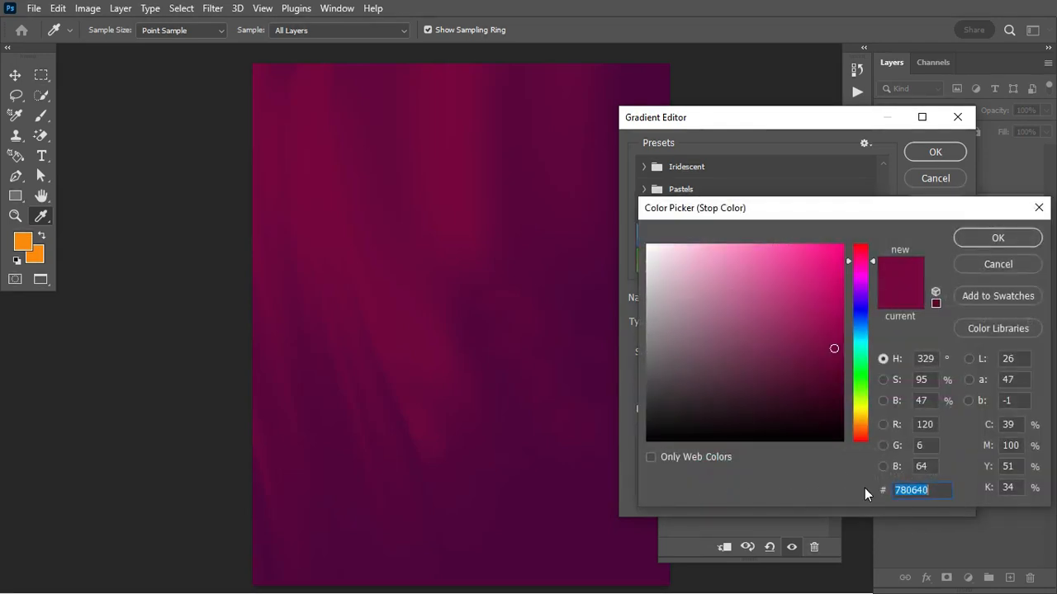
pyautogui.click(933, 488)
pyautogui.click(998, 238)
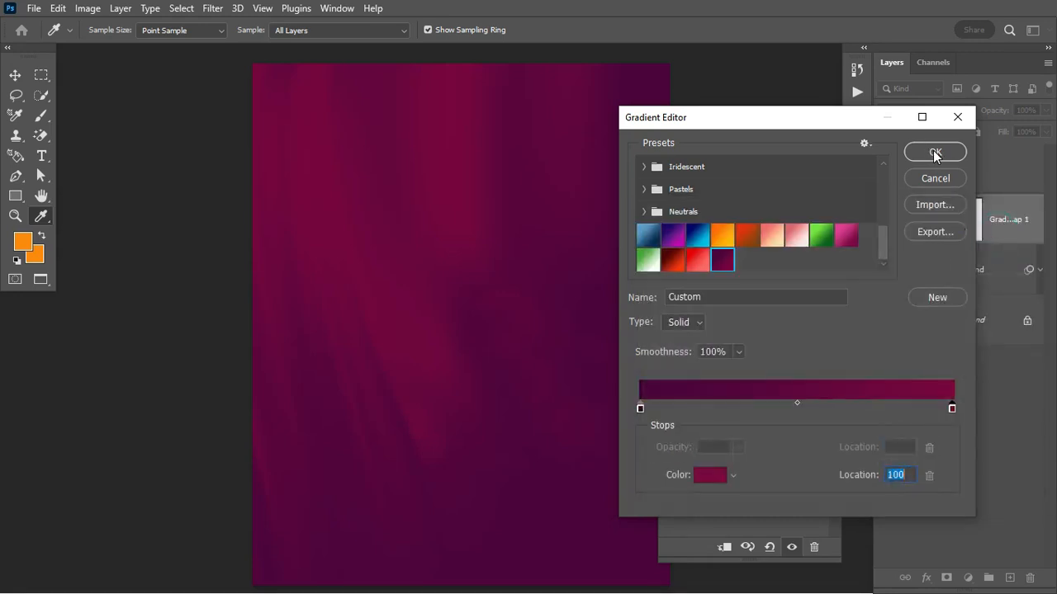
# Accept the gradient and set the Gradient Map layer's blend mode to Hard Light.
pyautogui.click(934, 154)
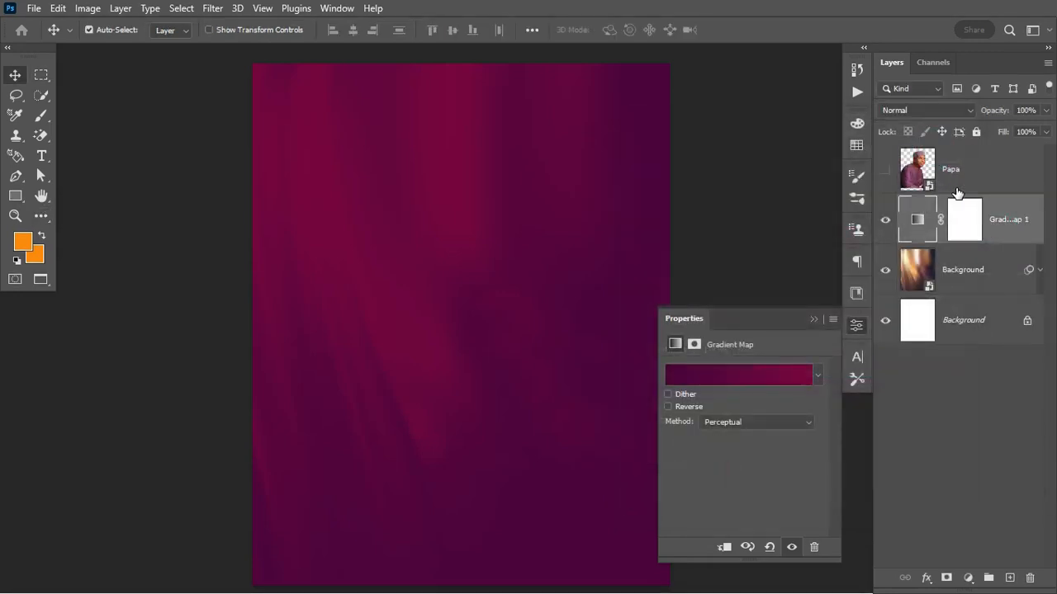
pyautogui.click(954, 108)
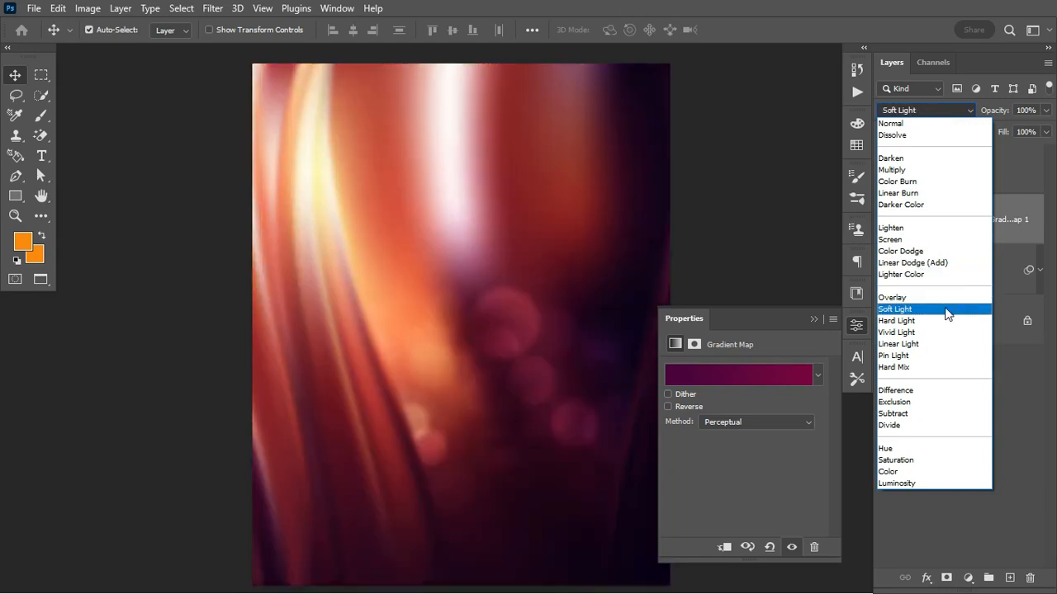
pyautogui.click(945, 322)
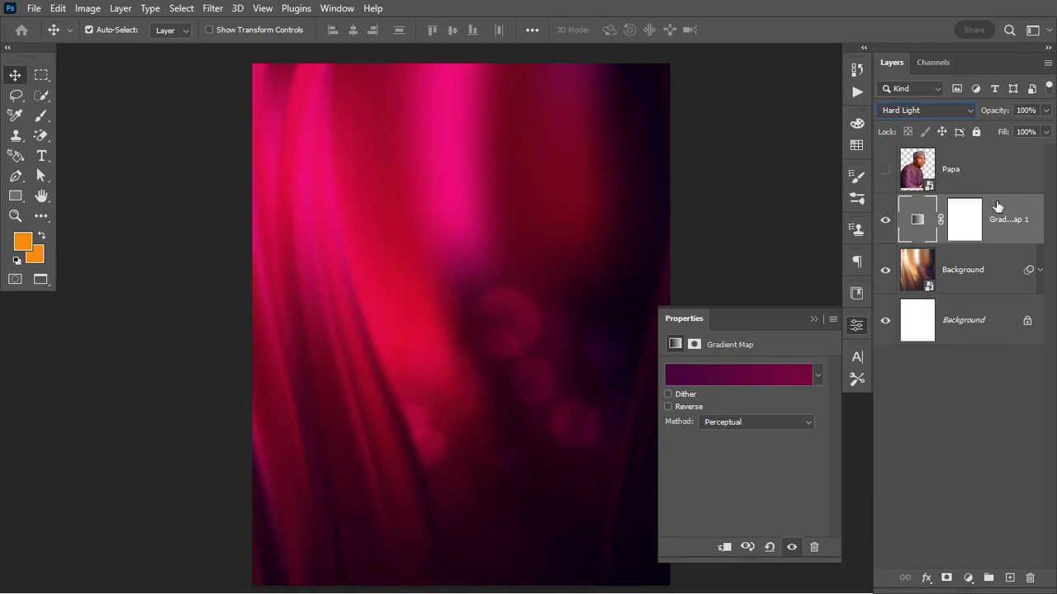
# Group the Gradient Map adjustment with the Background image layer beneath it and name the group BG.
pyautogui.click(996, 276)
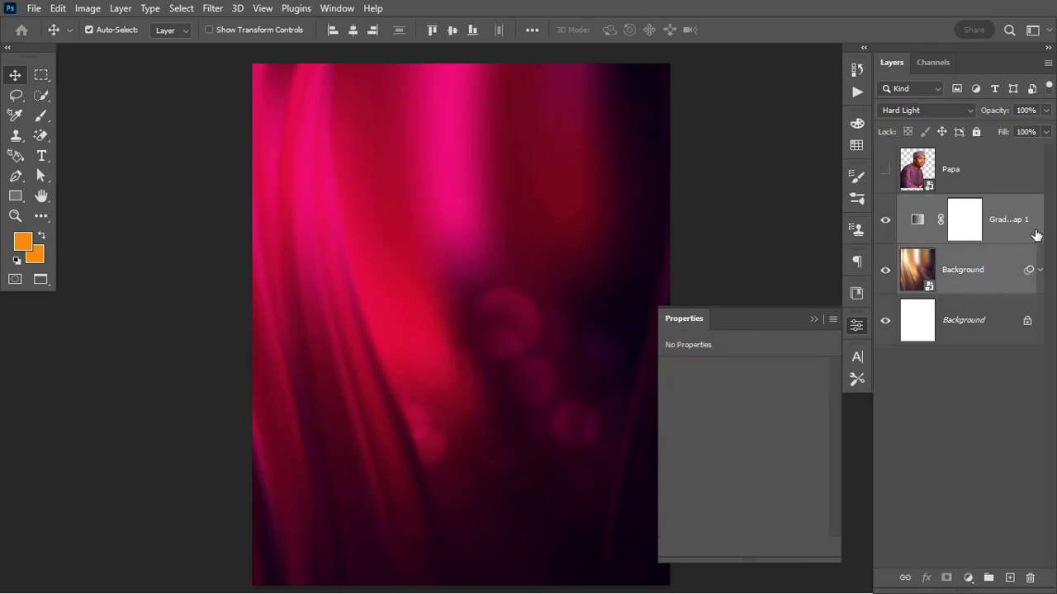
pyautogui.hotkey('ctrl', 'g')
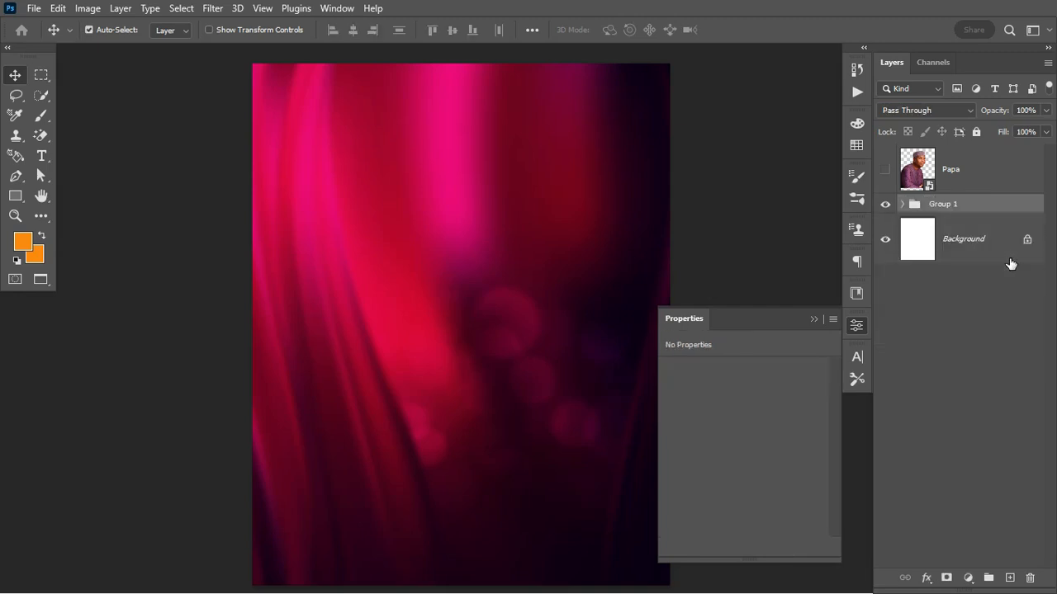
pyautogui.doubleClick(943, 205)
pyautogui.write('BG')
pyautogui.press('Return')
# Make the Papa portrait layer visible and convert it to a new smart object.
pyautogui.click(885, 169)
pyautogui.click(989, 179)
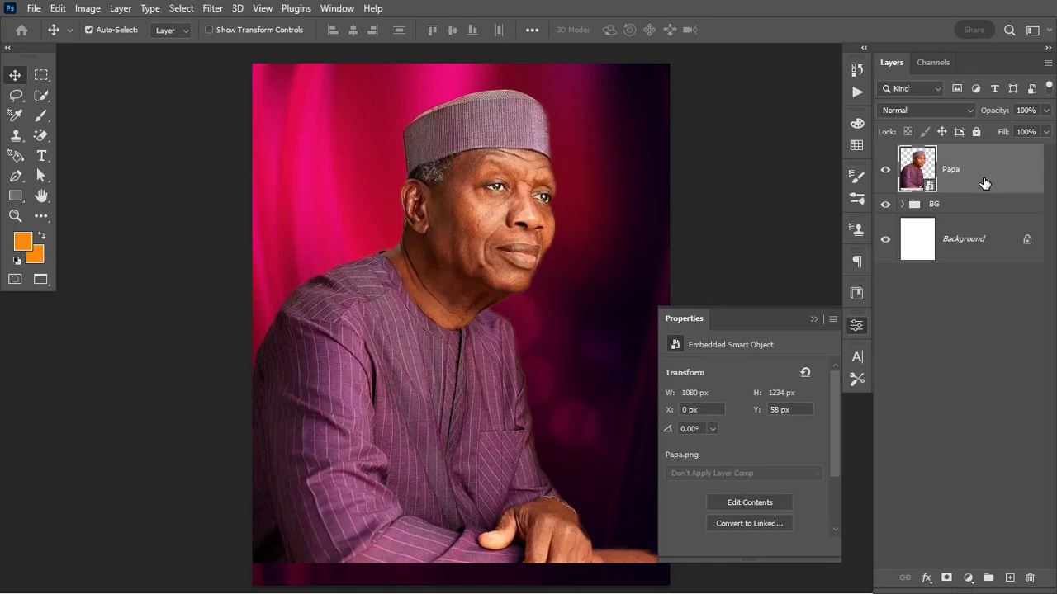
pyautogui.click(984, 183)
pyautogui.rightClick(979, 180)
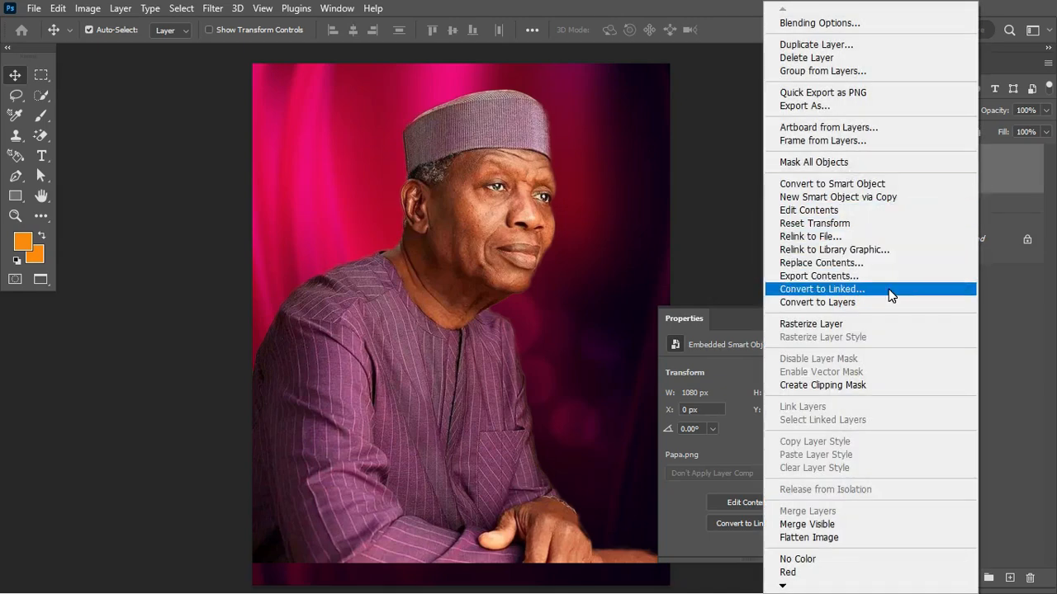
pyautogui.click(905, 182)
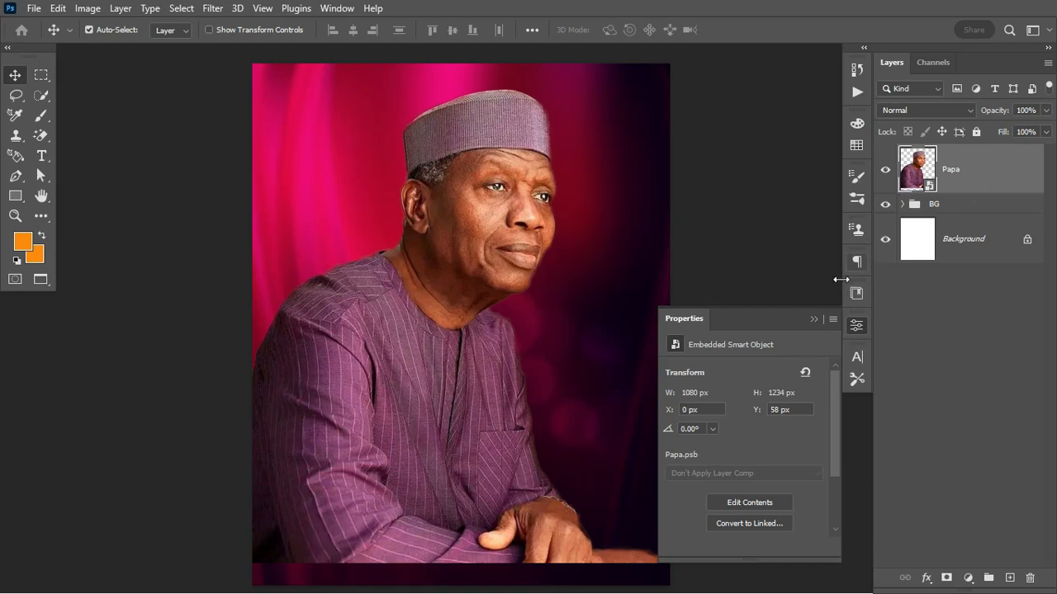
pyautogui.click(813, 318)
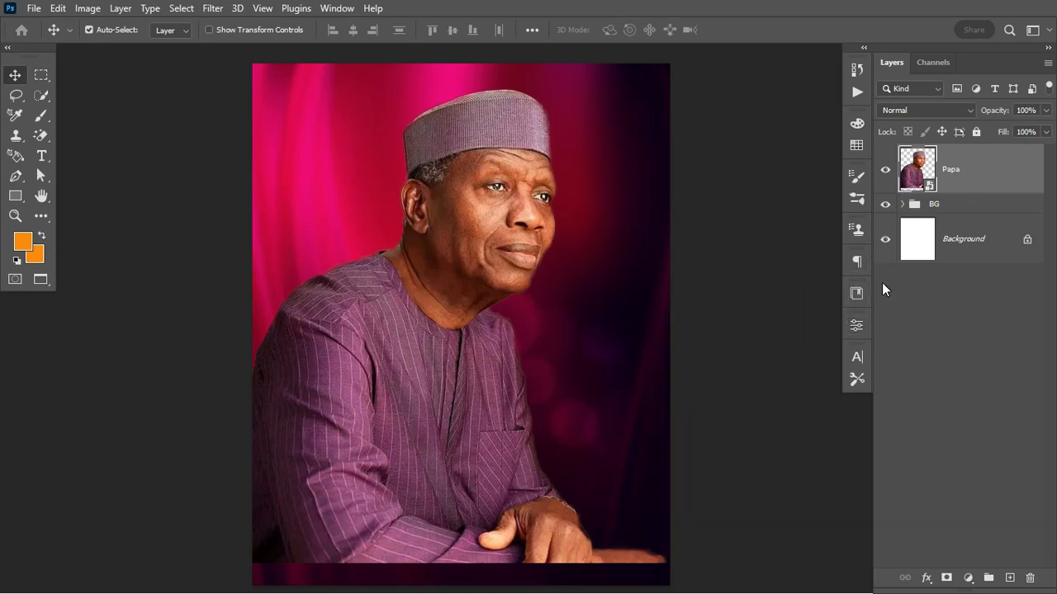
# Scale the Papa portrait down to about three quarters of its size and seat it in the canvas's lower-left corner.
pyautogui.hotkey('ctrl', 't')
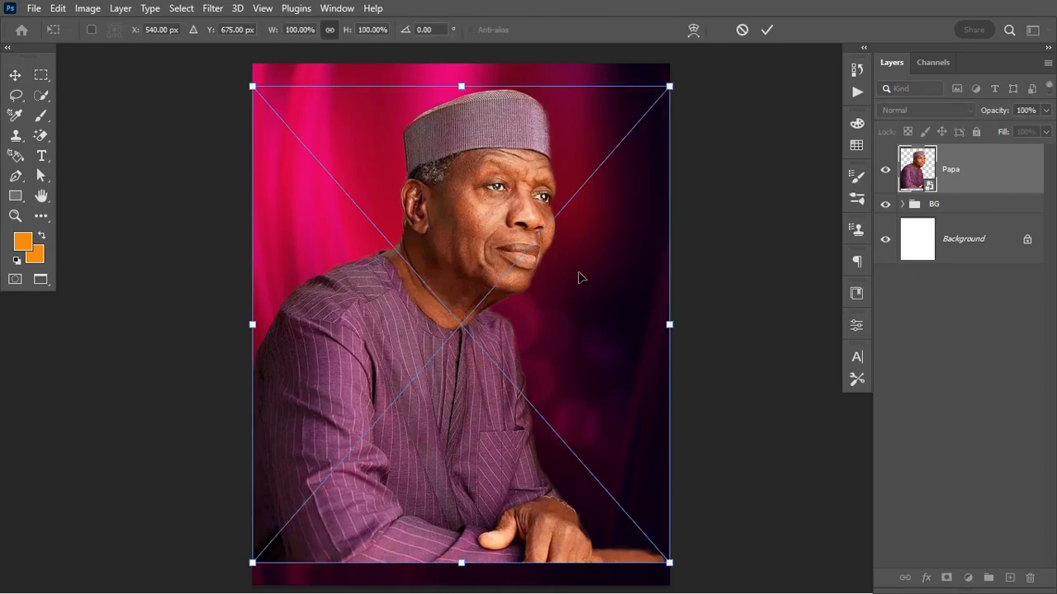
pyautogui.moveTo(514, 216); pyautogui.dragTo(513, 233)
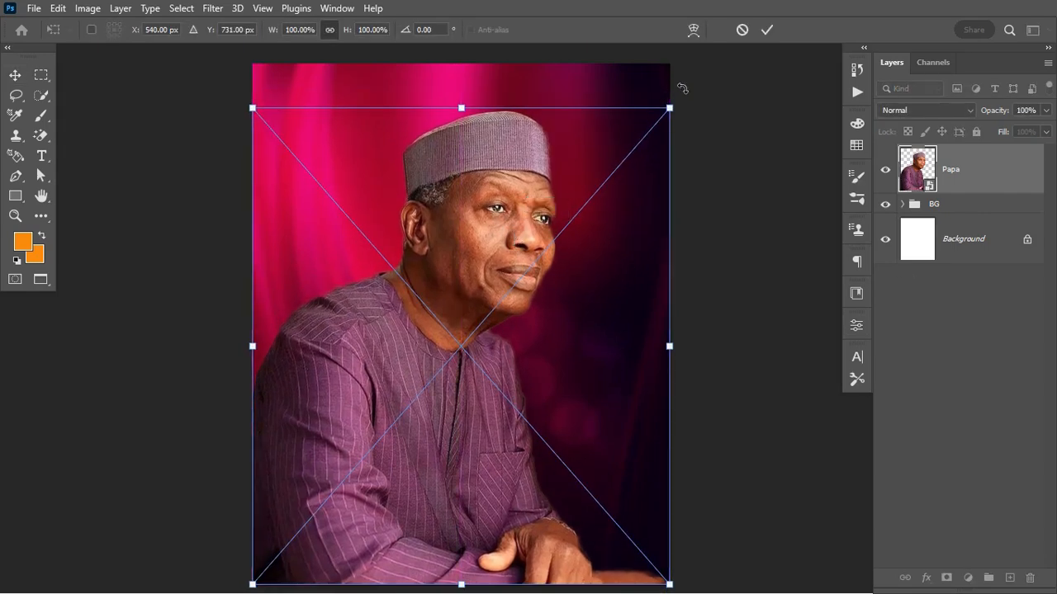
pyautogui.moveTo(669, 107); pyautogui.dragTo(586, 251)
pyautogui.press('Return')
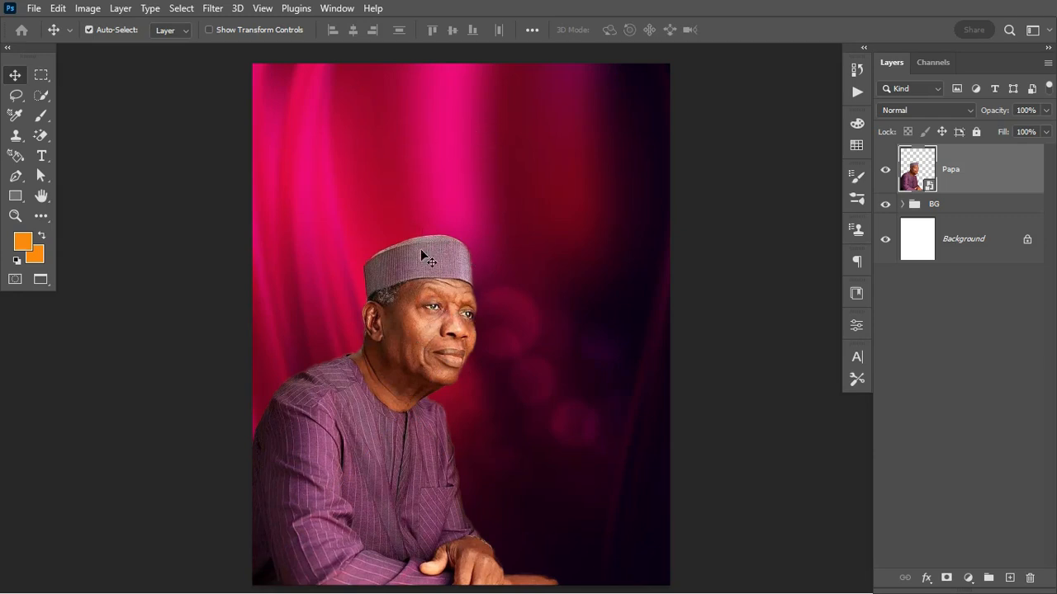
# Start a Camera Raw Filter on the Papa layer with Exposure +0.05, Contrast +7, Highlights -6, Shadows +3, Whites +4 and Blacks -15.
pyautogui.click(211, 8)
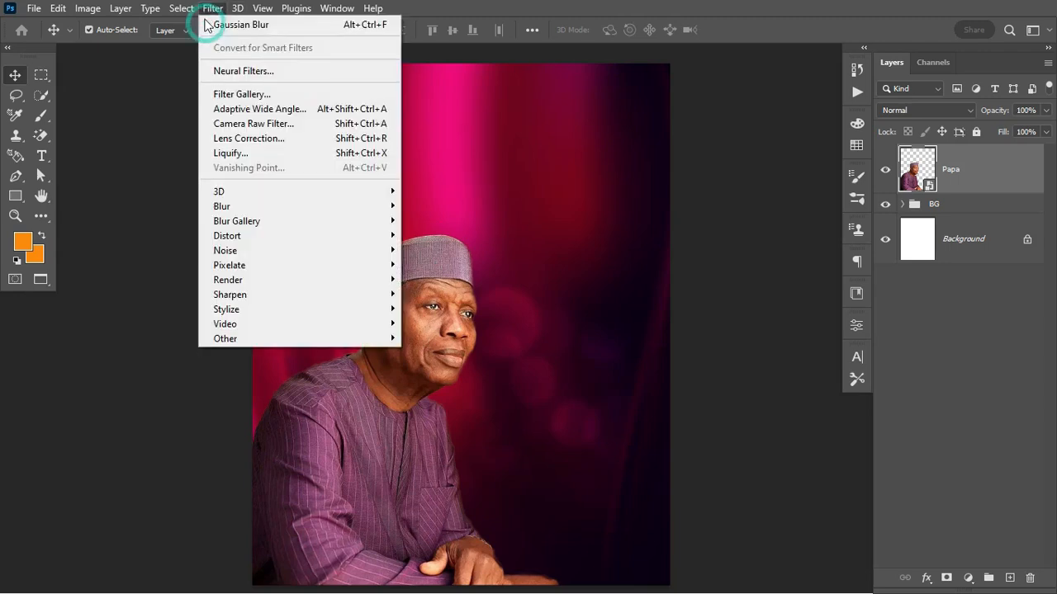
pyautogui.click(241, 132)
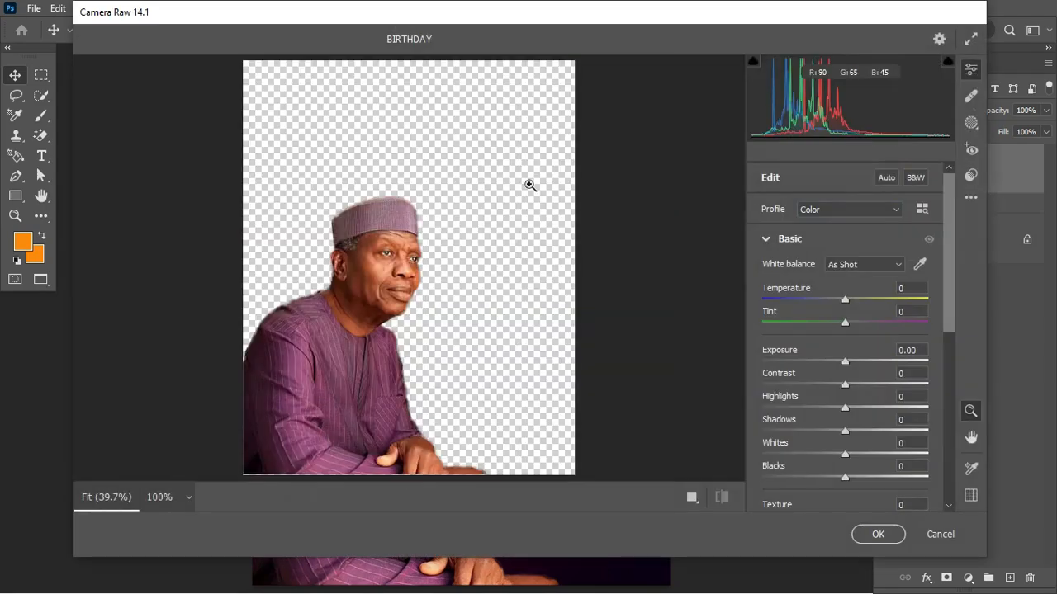
pyautogui.click(777, 241)
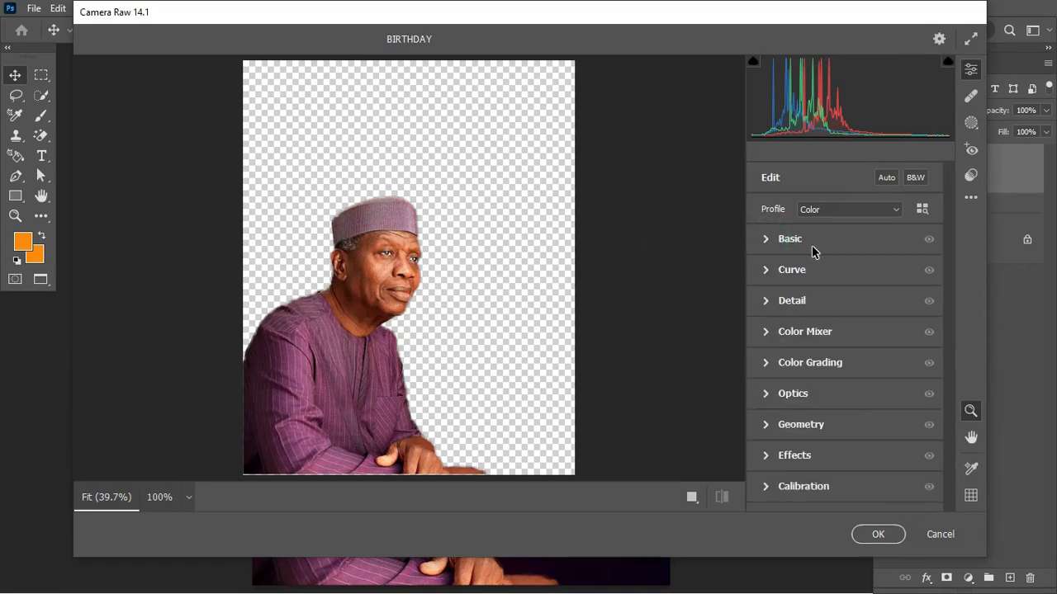
pyautogui.click(766, 240)
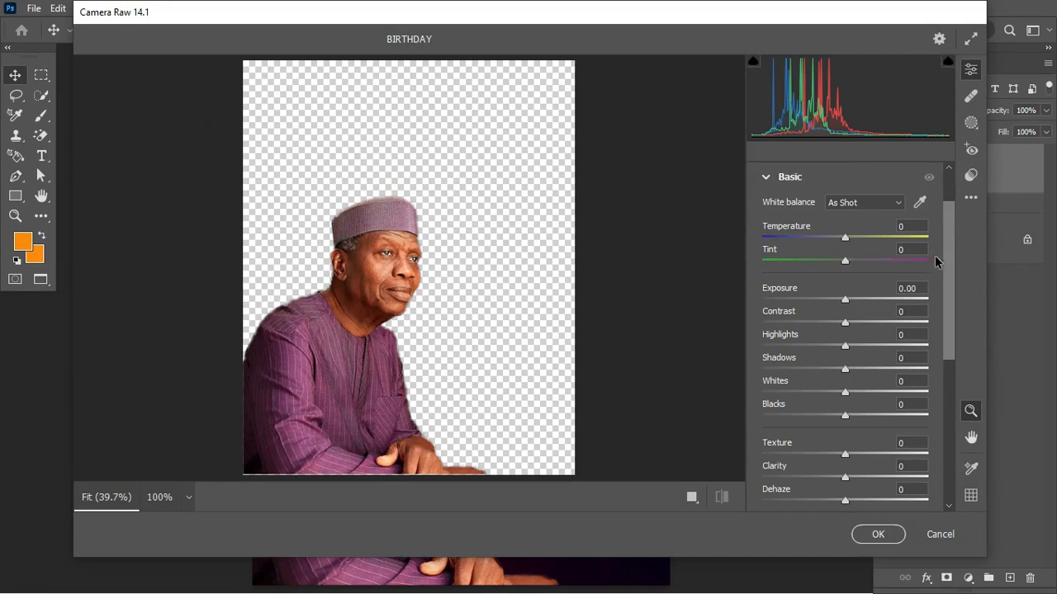
pyautogui.moveTo(947, 275); pyautogui.dragTo(949, 321)
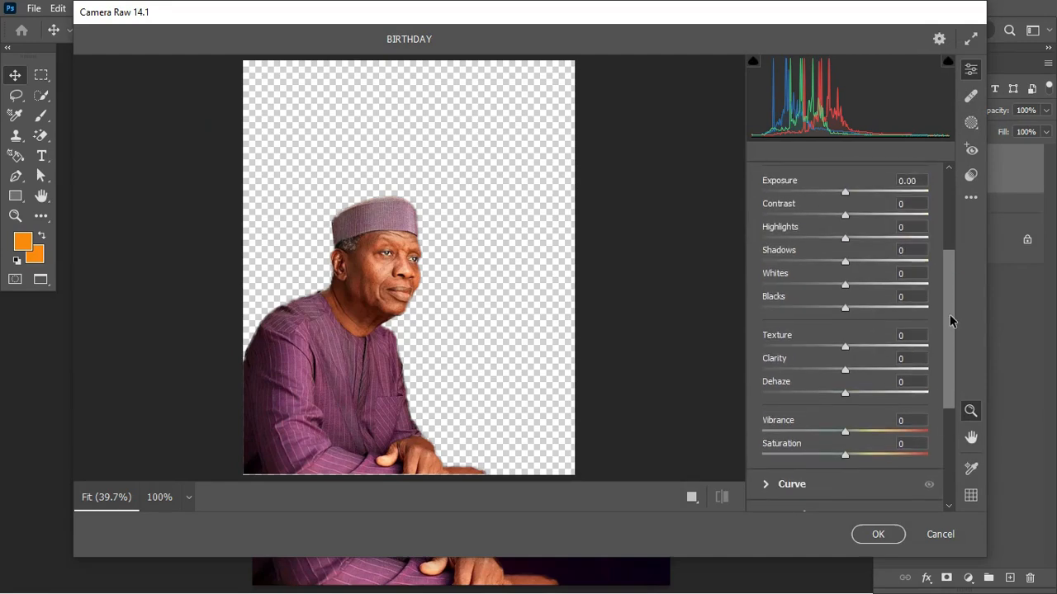
pyautogui.moveTo(847, 193); pyautogui.dragTo(848, 198)
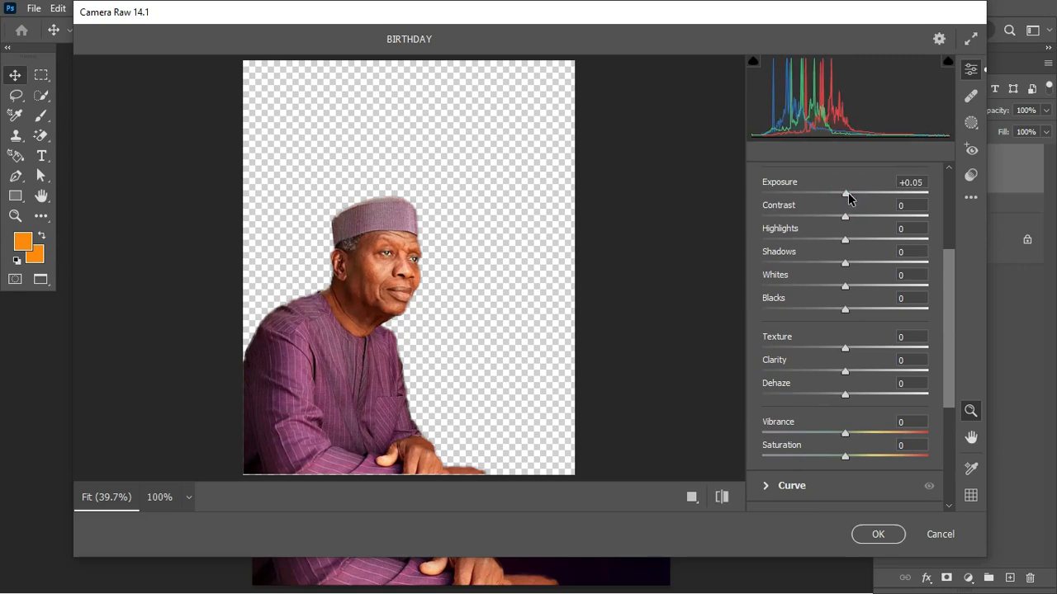
pyautogui.moveTo(846, 216); pyautogui.dragTo(851, 215)
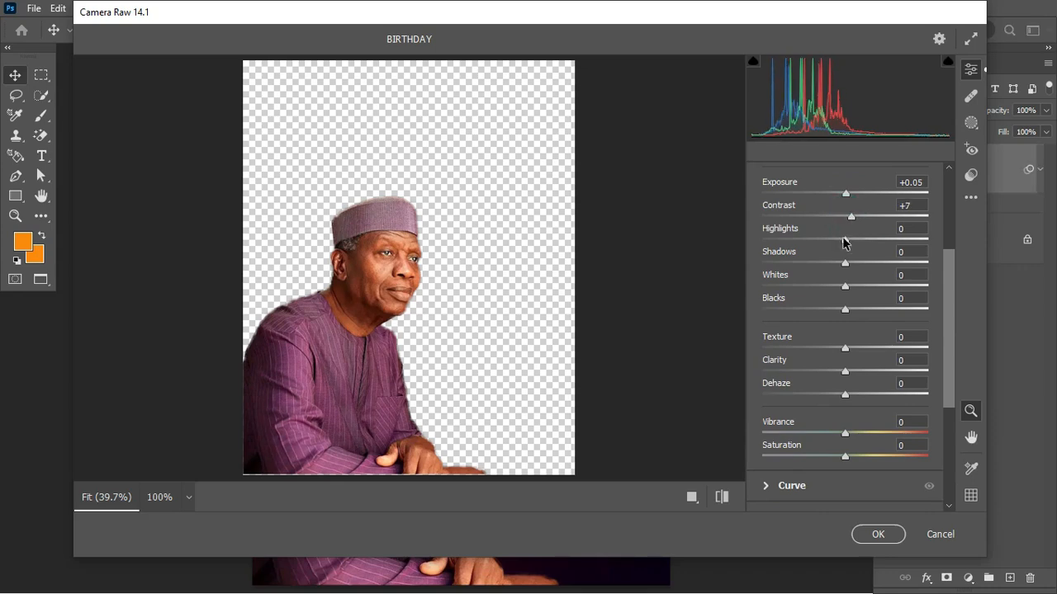
pyautogui.moveTo(842, 239); pyautogui.dragTo(839, 240)
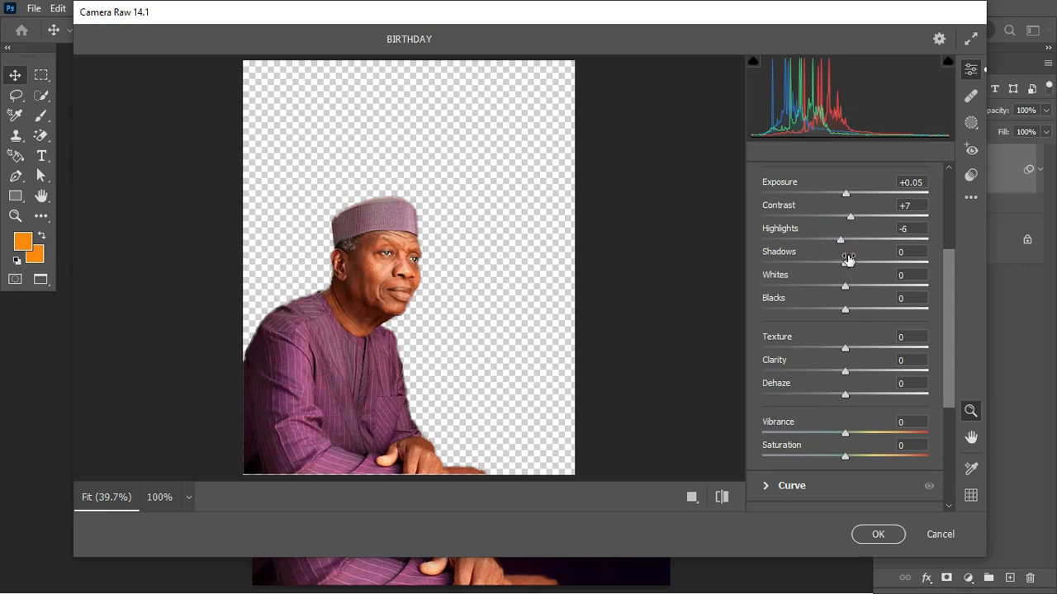
pyautogui.moveTo(846, 262); pyautogui.dragTo(852, 267)
pyautogui.moveTo(846, 289); pyautogui.dragTo(847, 289)
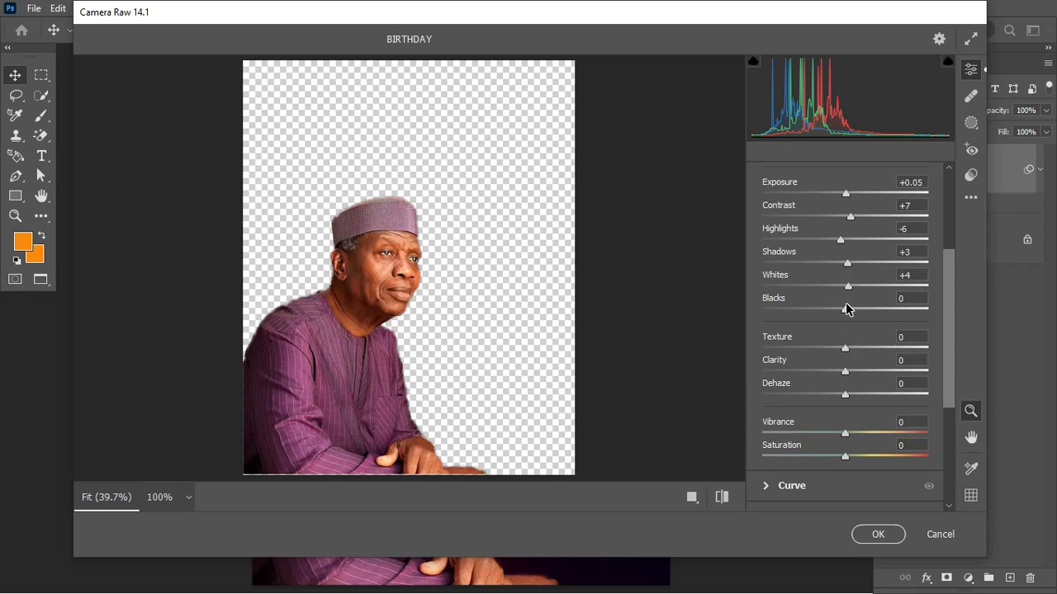
pyautogui.moveTo(846, 309); pyautogui.dragTo(833, 313)
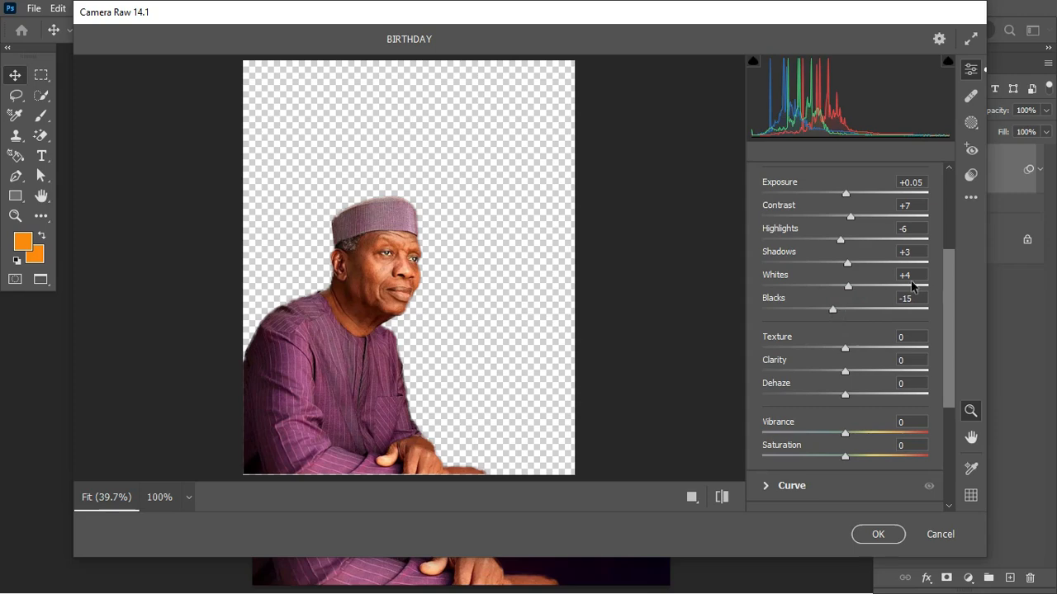
# Raise the portrait's Texture to +29 and Clarity to +9 in the Camera Raw basic adjustments.
pyautogui.scroll(-1, 946, 302)
pyautogui.scroll(-2, 947, 322)
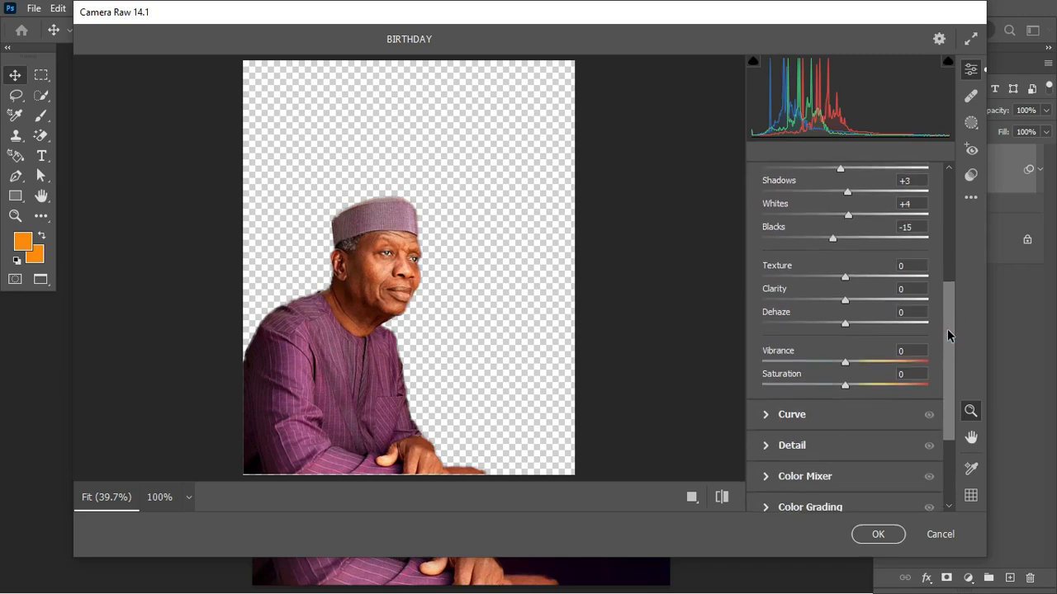
pyautogui.moveTo(845, 277); pyautogui.dragTo(868, 281)
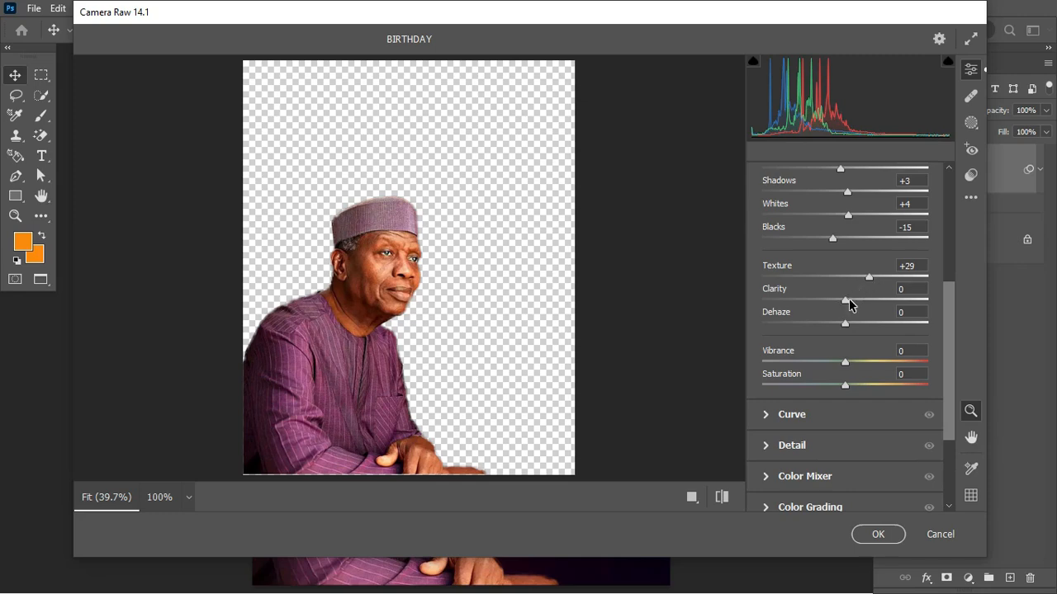
pyautogui.moveTo(849, 304); pyautogui.dragTo(855, 301)
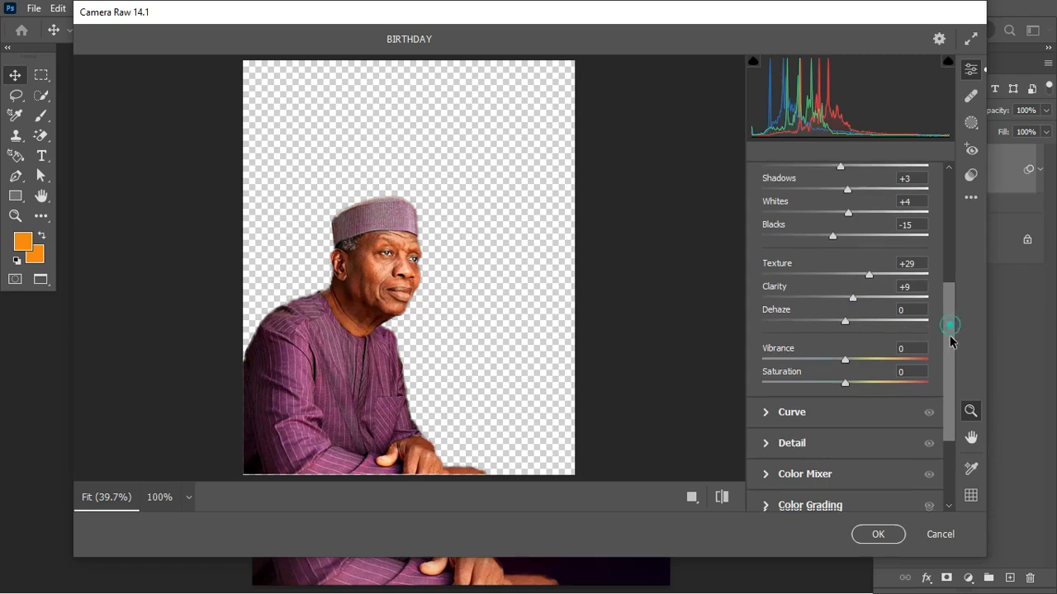
# Set the Camera Raw Sharpening to 22 and Noise Reduction to 28, and apply the filter to the portrait.
pyautogui.moveTo(949, 330); pyautogui.dragTo(950, 361)
pyautogui.click(768, 375)
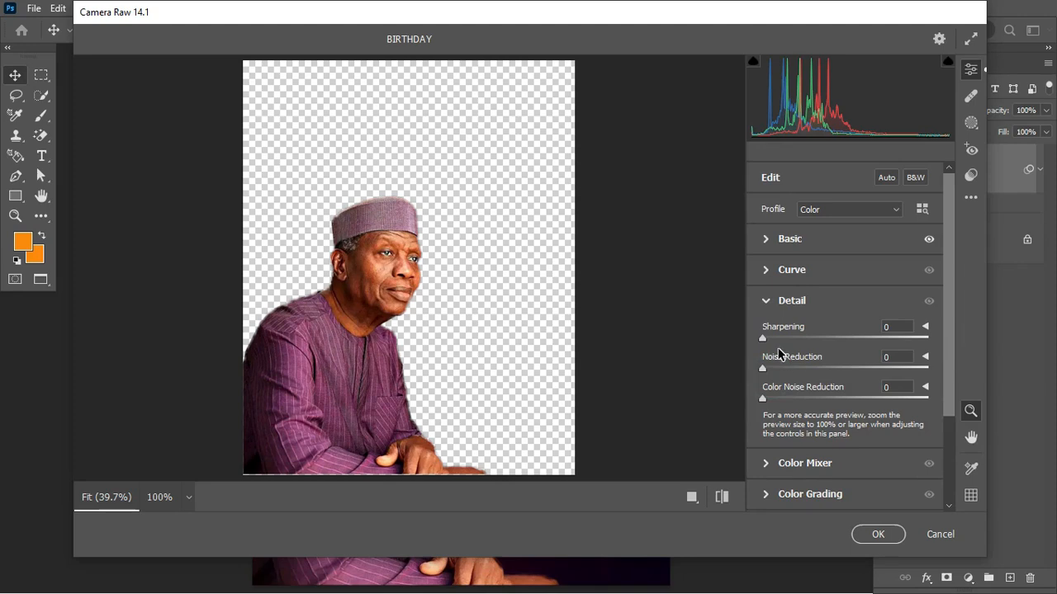
pyautogui.moveTo(765, 339); pyautogui.dragTo(788, 344)
pyautogui.click(766, 367)
pyautogui.moveTo(772, 370); pyautogui.dragTo(811, 365)
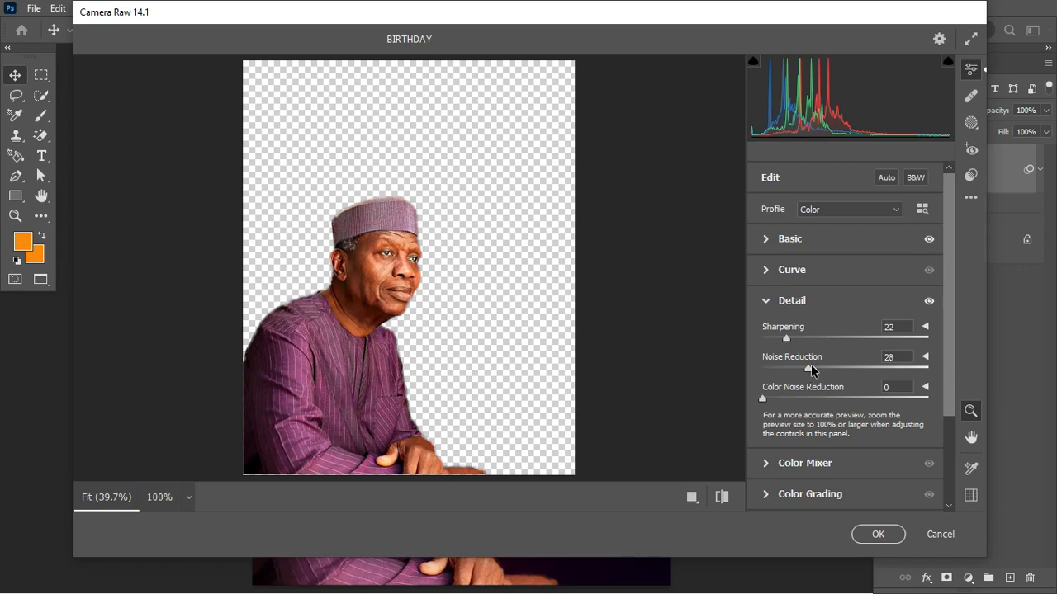
pyautogui.click(687, 314)
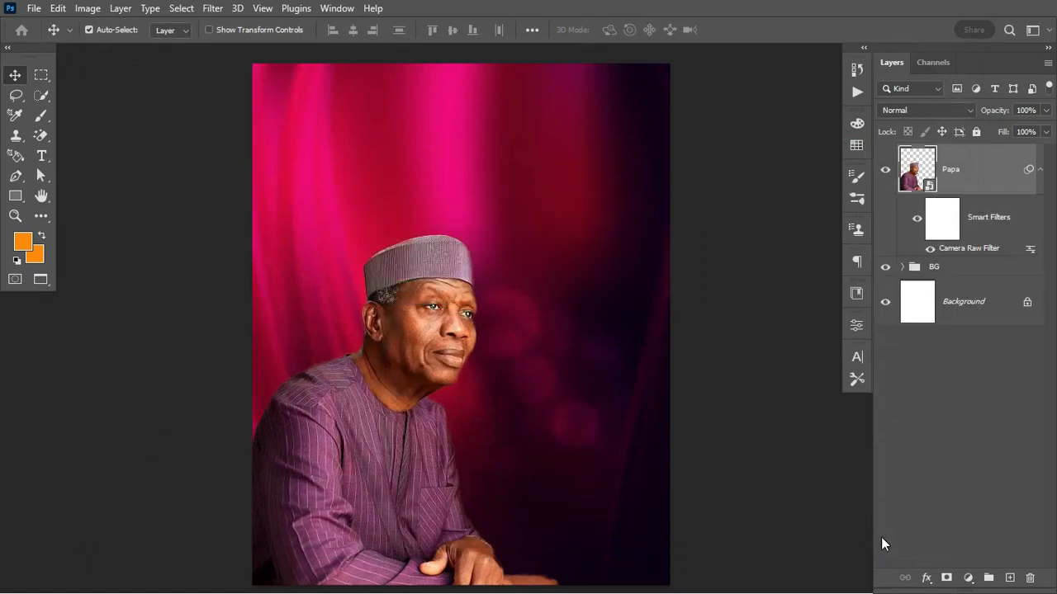
# Compare the portrait with and without the Camera Raw Filter, and collapse the layer's smart filter list.
pyautogui.click(931, 248)
pyautogui.click(930, 247)
pyautogui.click(1039, 169)
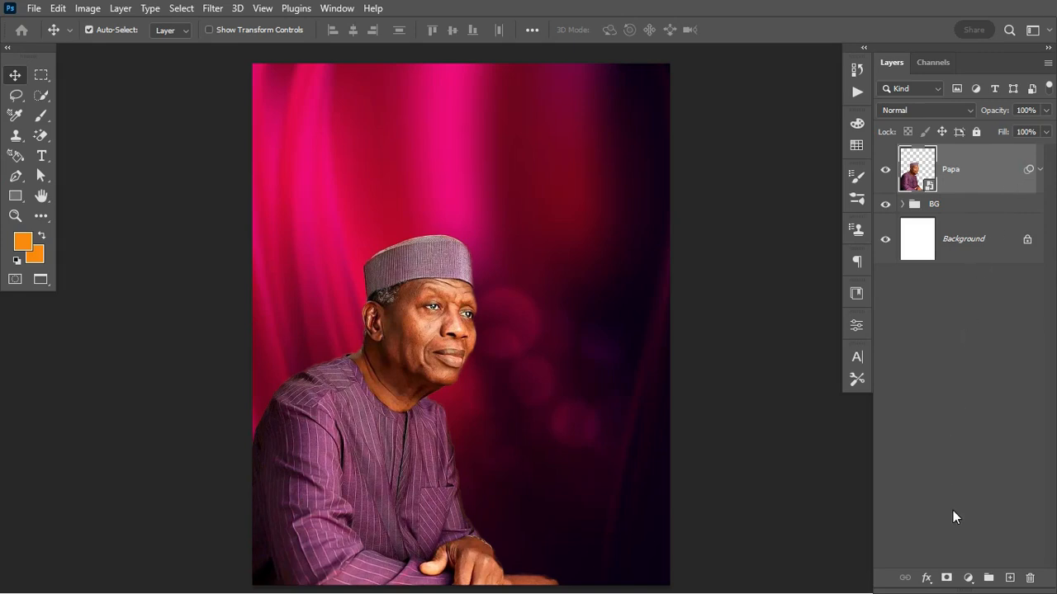
# Add a Color Balance adjustment above the Papa layer and clip it to that layer.
pyautogui.click(967, 578)
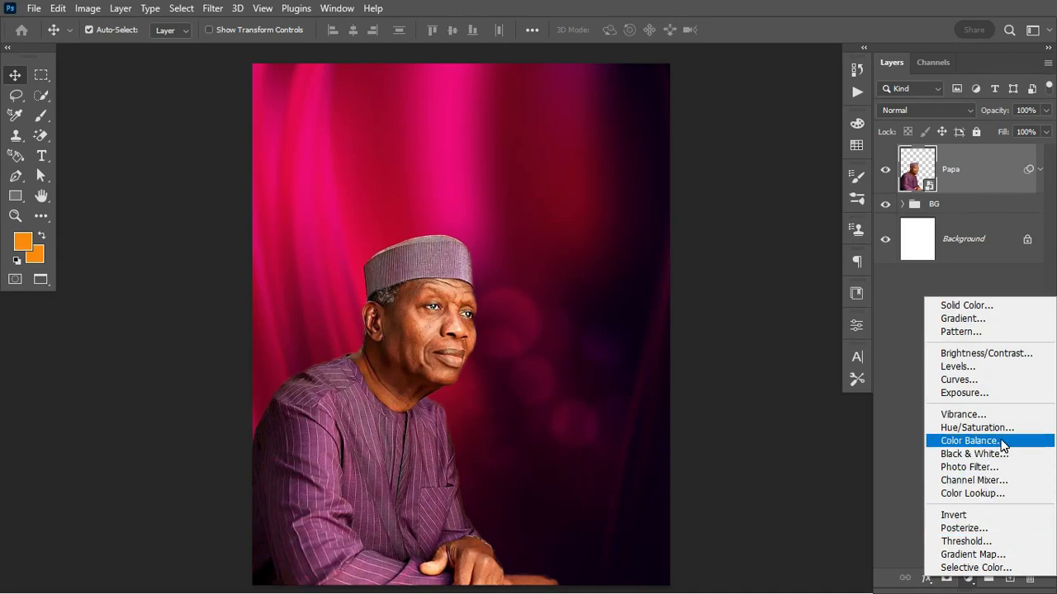
pyautogui.click(999, 440)
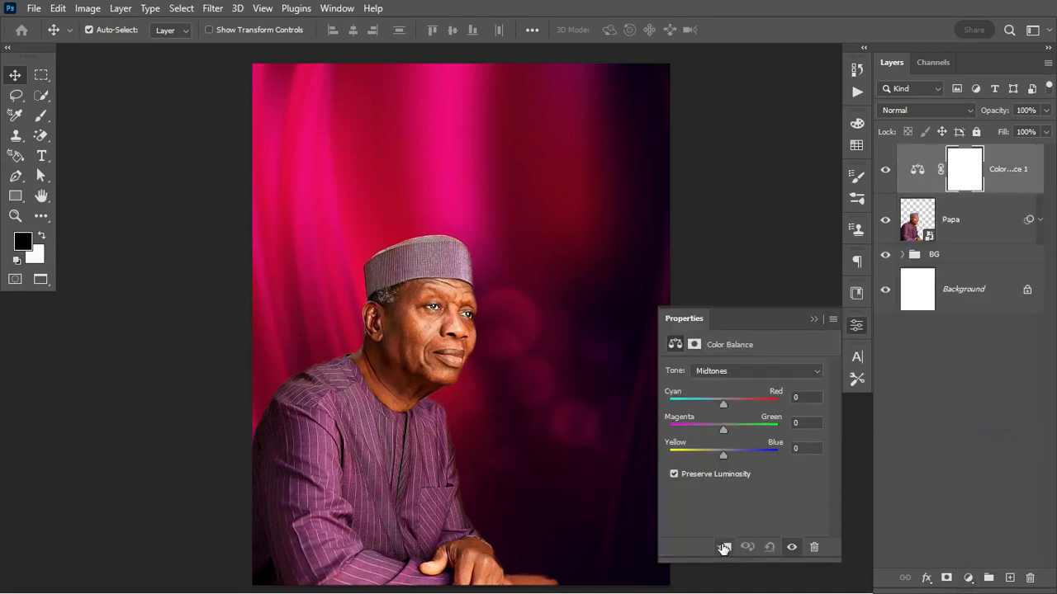
pyautogui.click(724, 546)
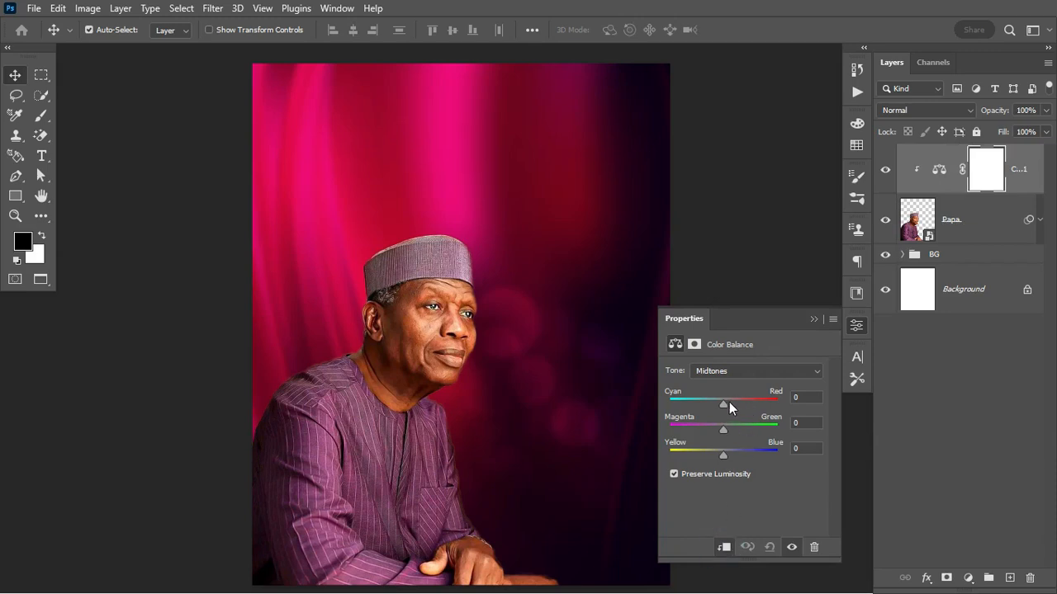
# Shift the portrait's midtones towards magenta and blue in Color Balance, with Magenta–Green -11 and Yellow–Blue +28.
pyautogui.click(746, 371)
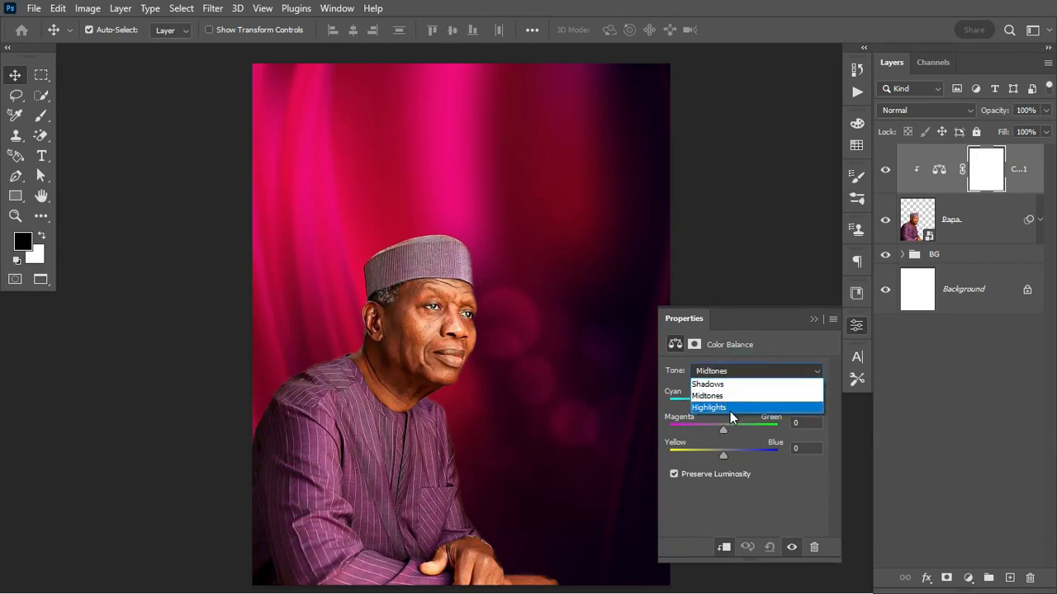
pyautogui.click(742, 394)
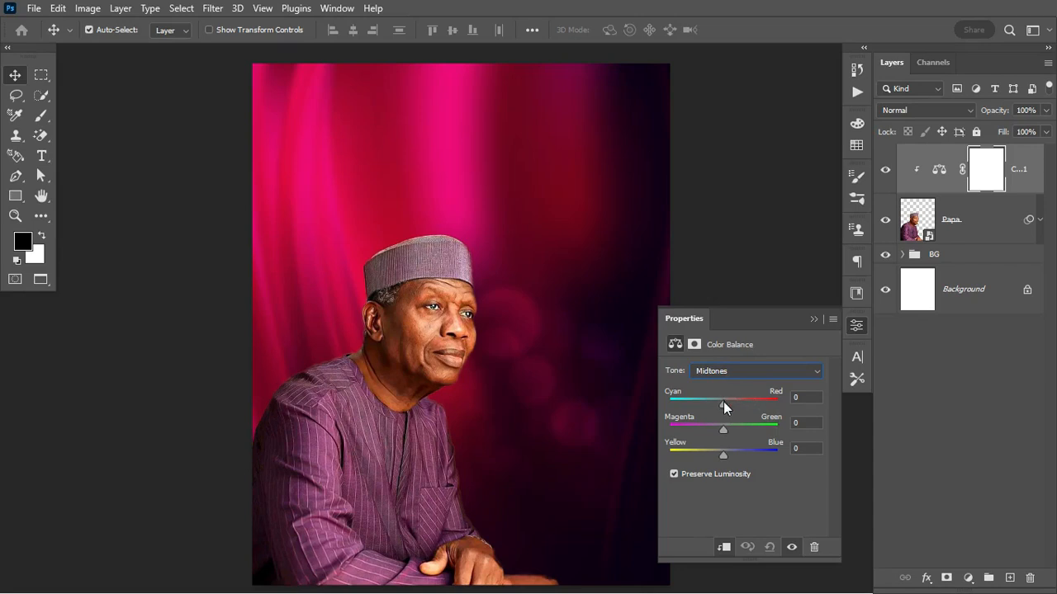
pyautogui.moveTo(725, 402); pyautogui.dragTo(717, 428)
pyautogui.moveTo(724, 456); pyautogui.dragTo(734, 456)
# Set the Color Balance highlights to Cyan–Red -4, Magenta–Green -15 and Yellow–Blue +31.
pyautogui.click(789, 372)
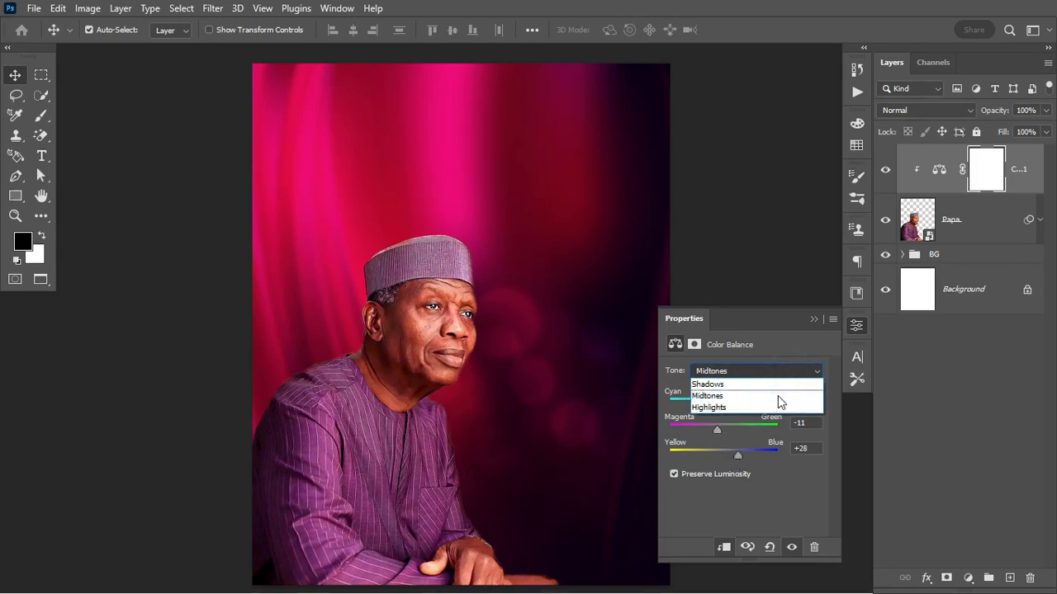
pyautogui.click(773, 407)
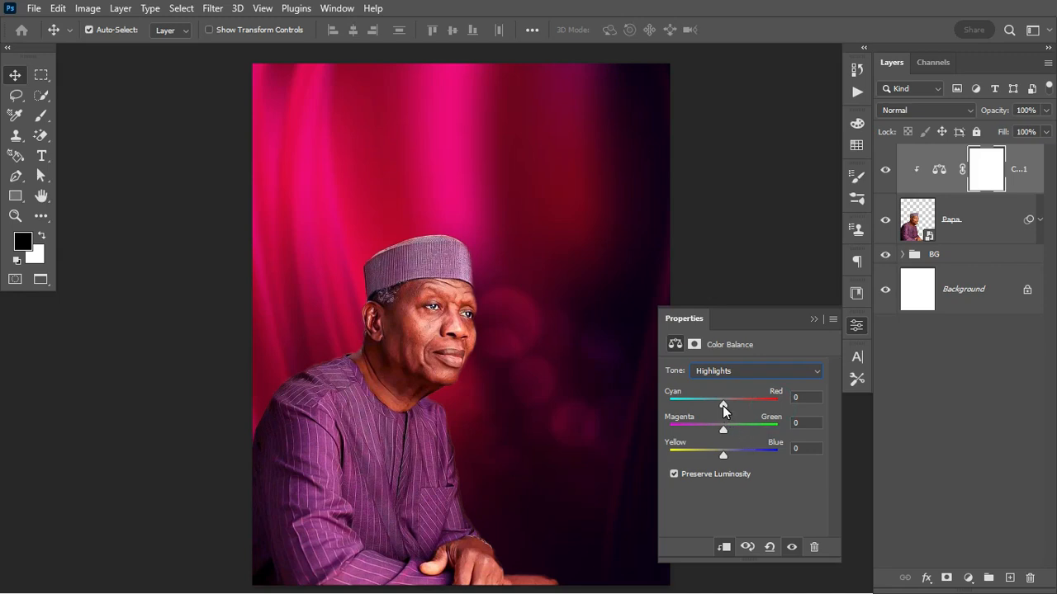
pyautogui.moveTo(722, 405); pyautogui.dragTo(720, 405)
pyautogui.moveTo(725, 430); pyautogui.dragTo(714, 430)
pyautogui.moveTo(725, 453); pyautogui.dragTo(740, 453)
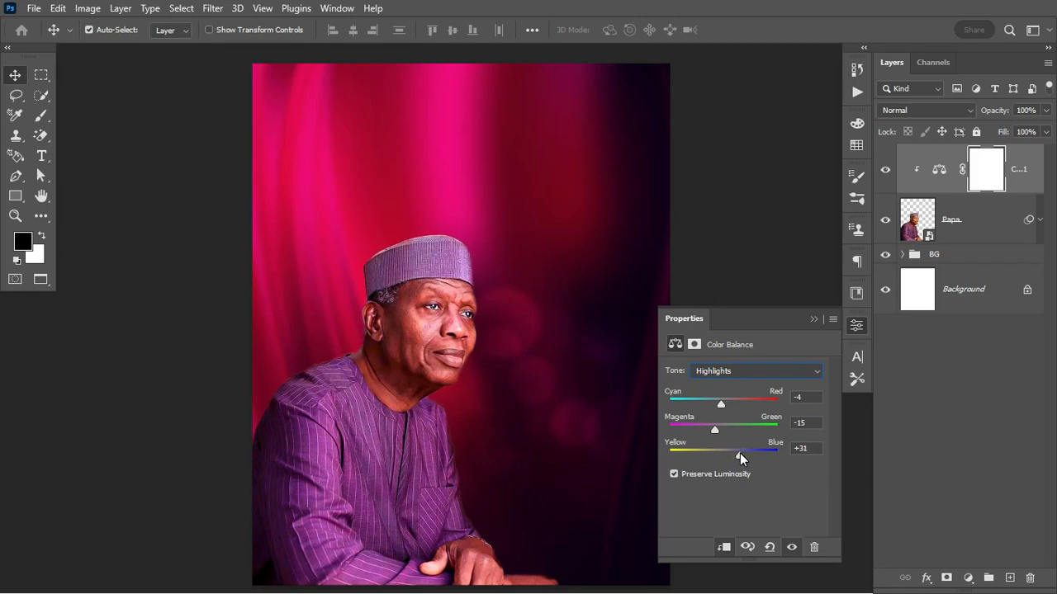
# Close the adjustment's settings and compare the portrait with the Color Balance layer off and on.
pyautogui.click(814, 318)
pyautogui.click(886, 171)
pyautogui.click(887, 172)
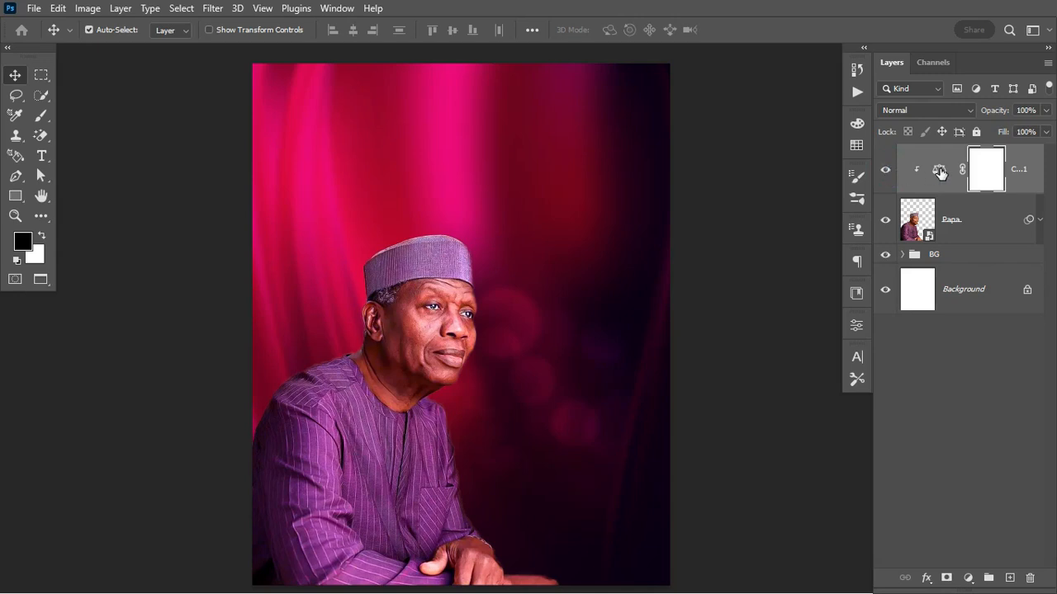
# Toggle the Color Balance layer off and on again to recheck its effect on the portrait's colours.
pyautogui.click(887, 173)
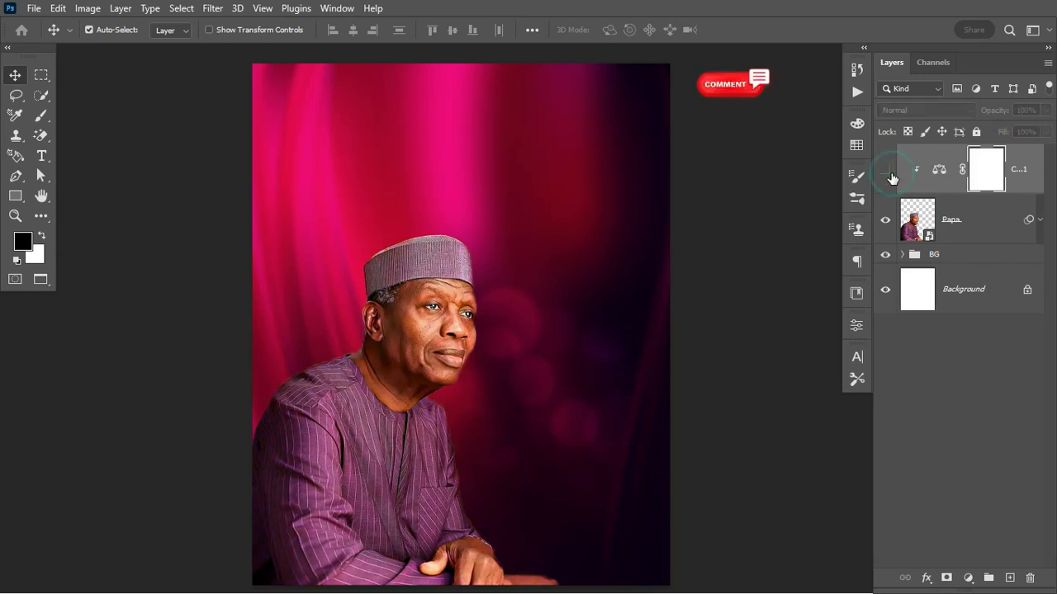
pyautogui.click(886, 171)
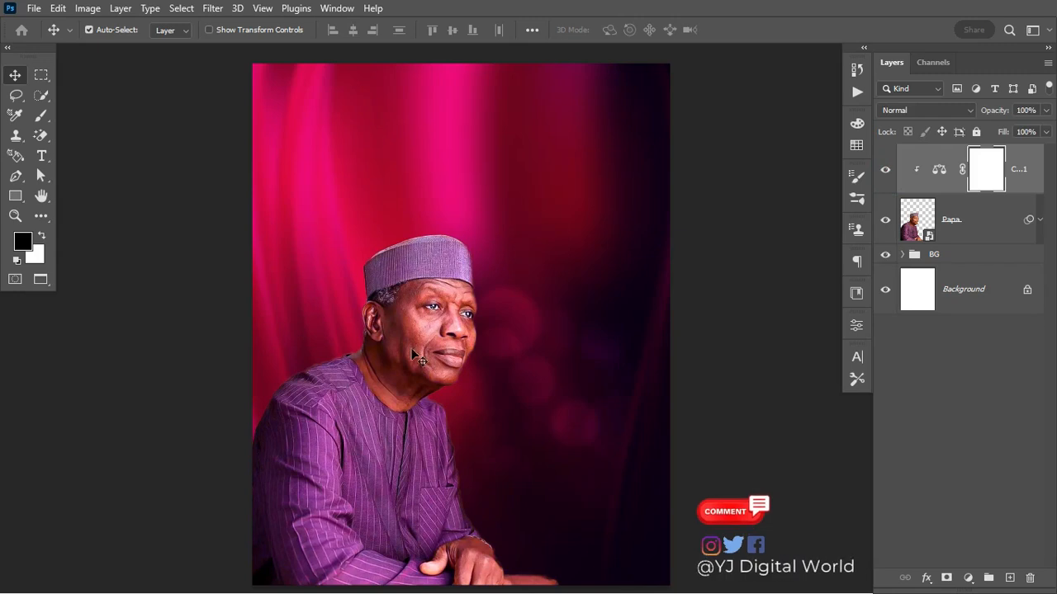
pyautogui.click(885, 172)
pyautogui.click(886, 172)
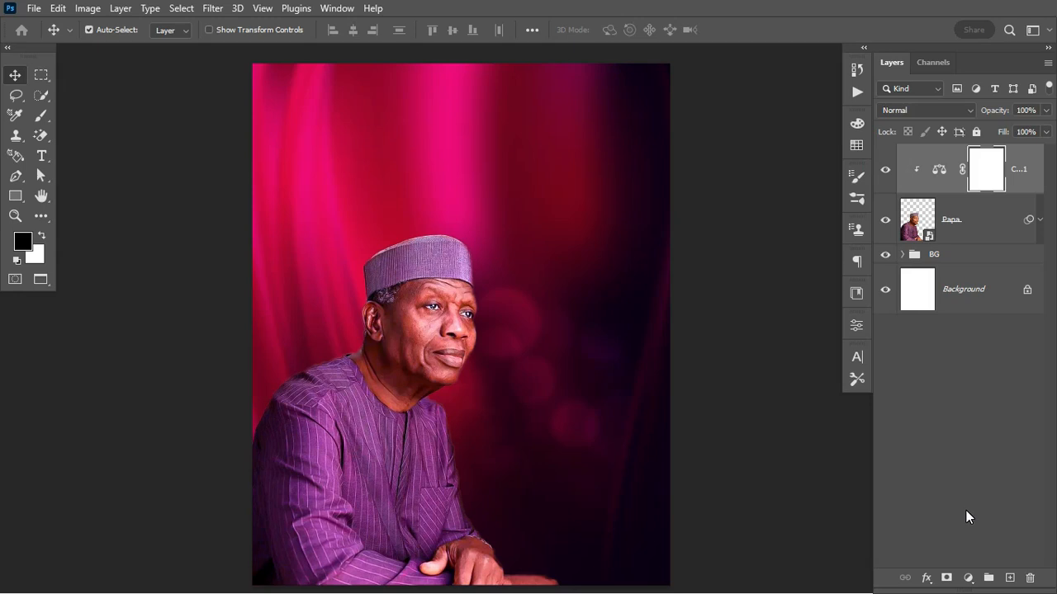
# Add a Curves adjustment above the Color Balance layer and clip it to the portrait.
pyautogui.click(967, 578)
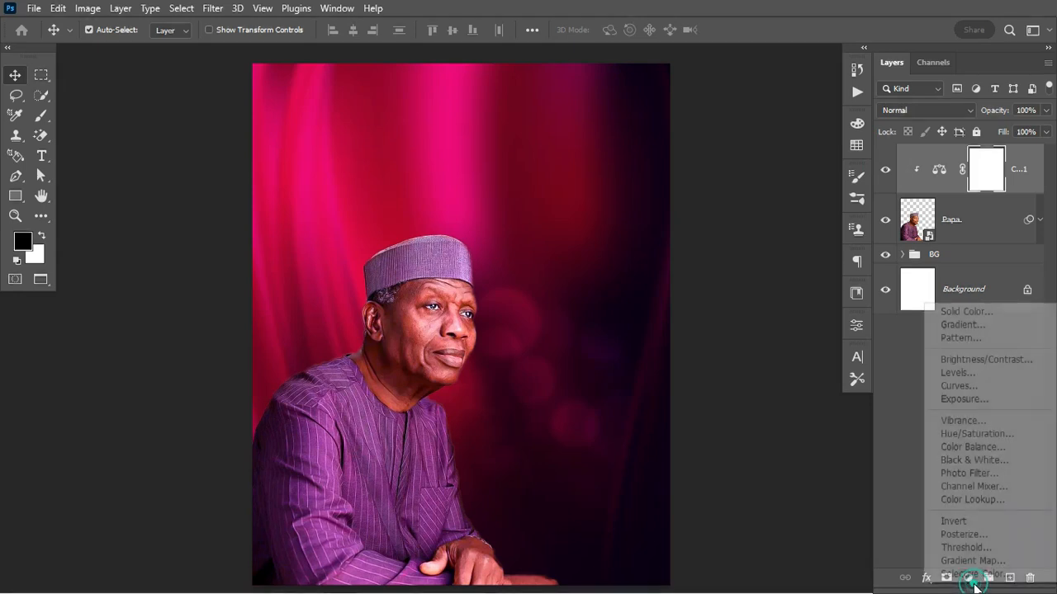
pyautogui.click(972, 386)
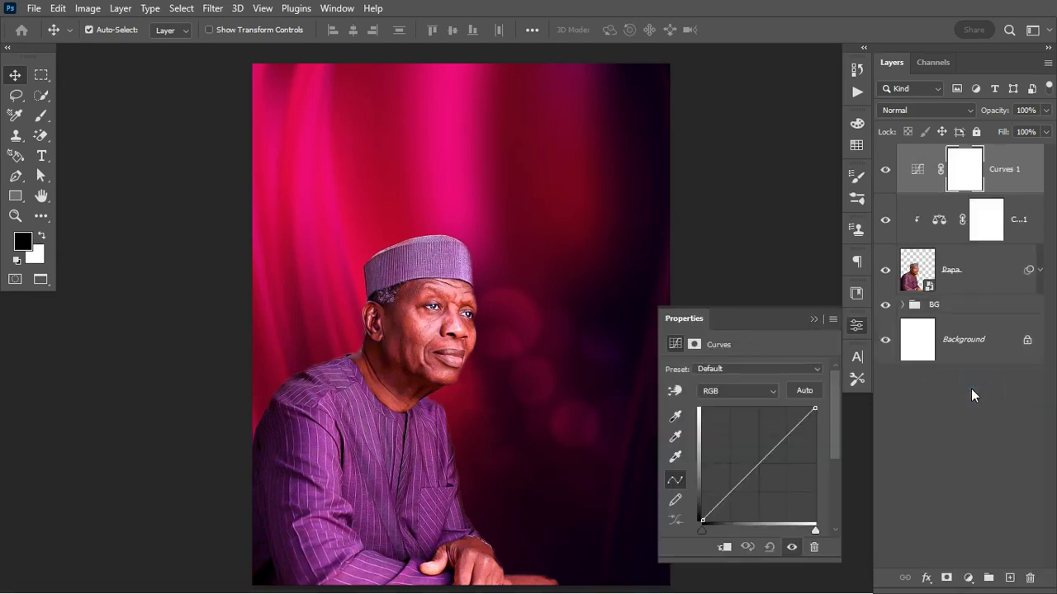
pyautogui.click(725, 549)
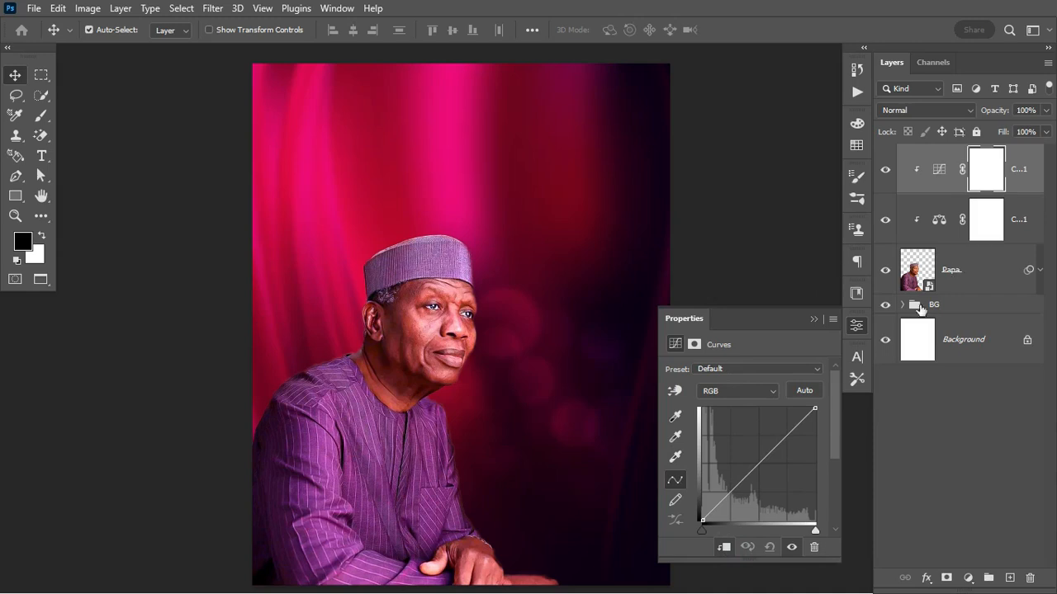
# Shape the RGB curve into a gentle S, slightly raising the highlights and lowering the shadows of the portrait.
pyautogui.click(793, 430)
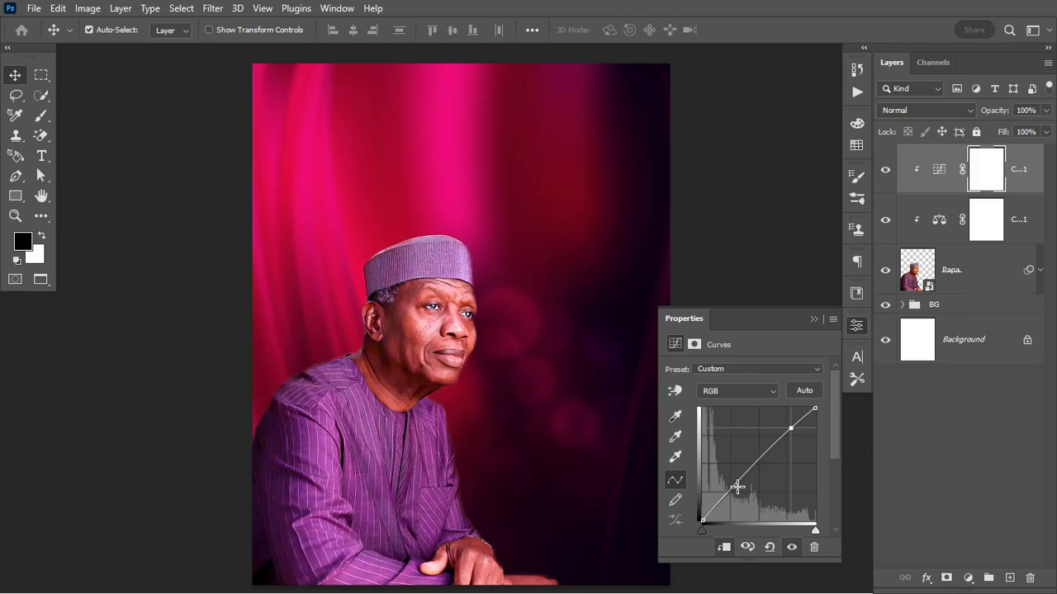
pyautogui.click(701, 520)
pyautogui.click(790, 428)
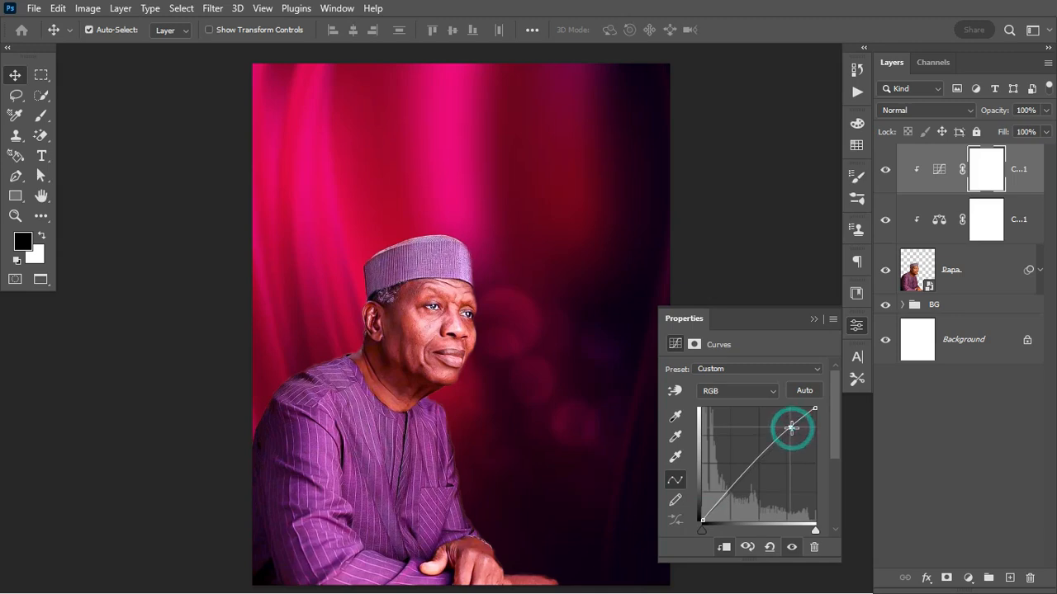
pyautogui.click(729, 496)
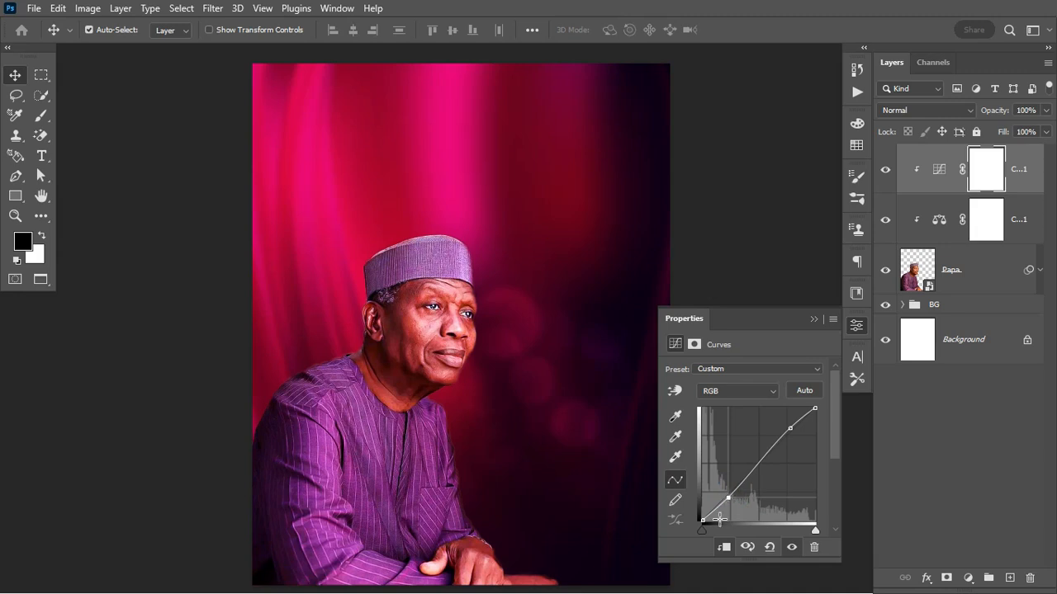
# Compare the portrait with the Curves layer off and on, and close the adjustment's settings.
pyautogui.click(885, 172)
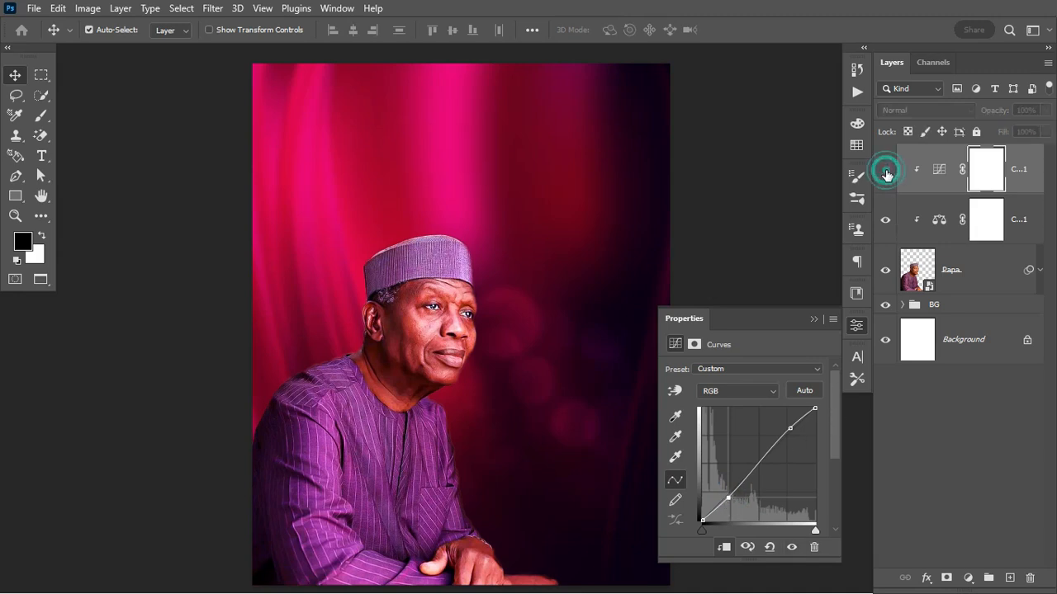
pyautogui.click(887, 174)
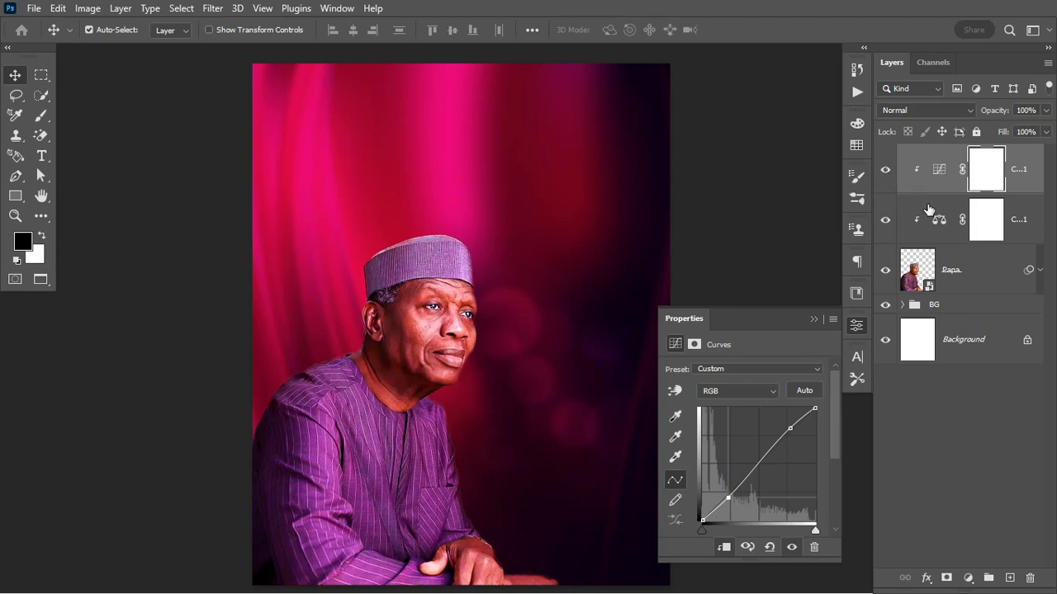
pyautogui.click(812, 317)
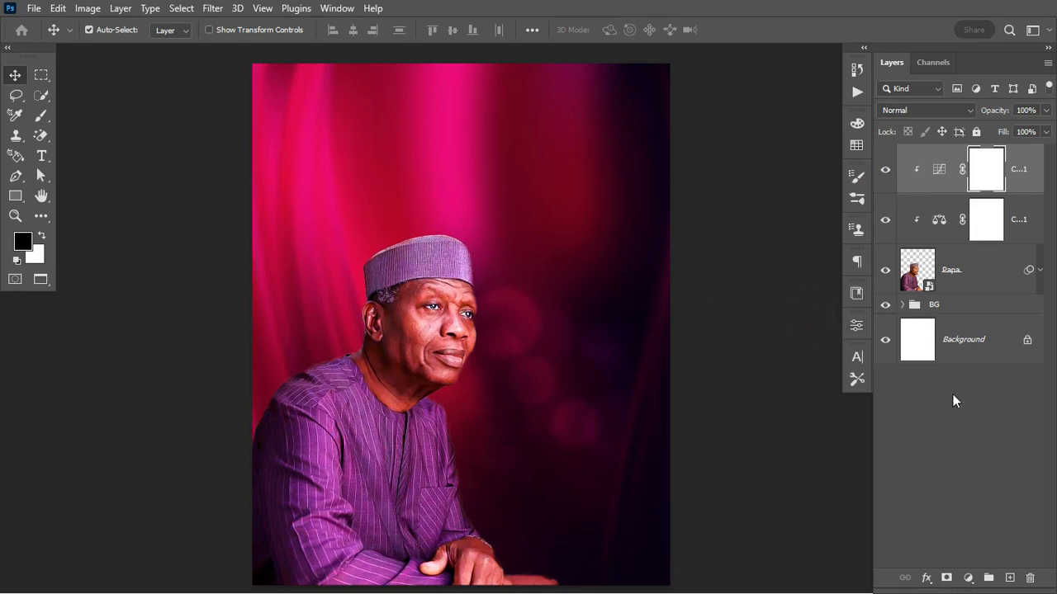
# Add an Exposure adjustment above the Curves layer and clip it to the portrait.
pyautogui.click(968, 580)
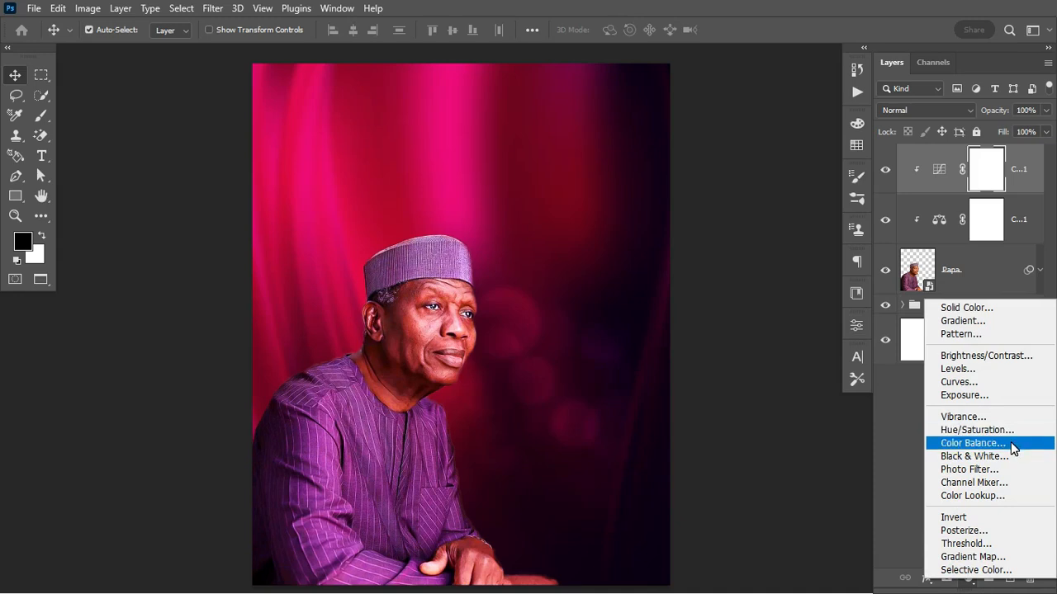
pyautogui.click(1020, 396)
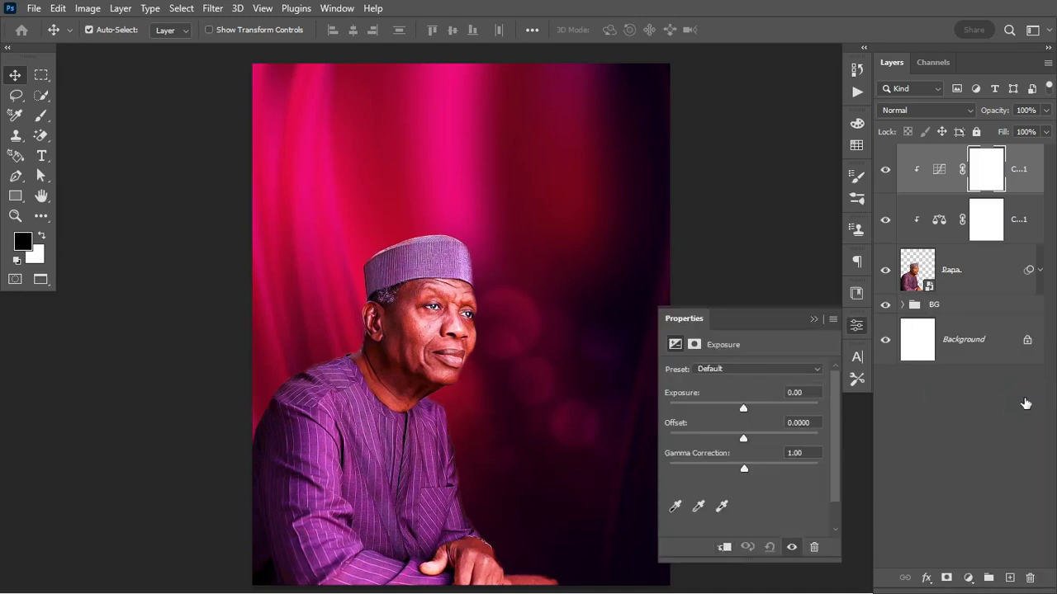
pyautogui.click(725, 547)
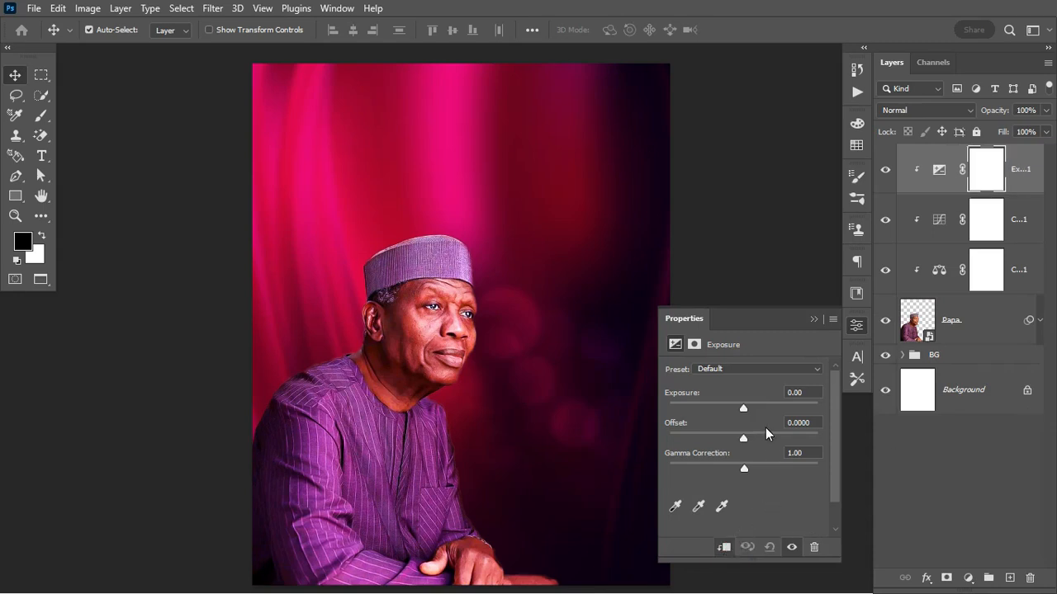
# Set the adjustment's Exposure to +0.07 and compare the portrait with the layer off and on.
pyautogui.click(745, 409)
pyautogui.moveTo(747, 409); pyautogui.dragTo(744, 408)
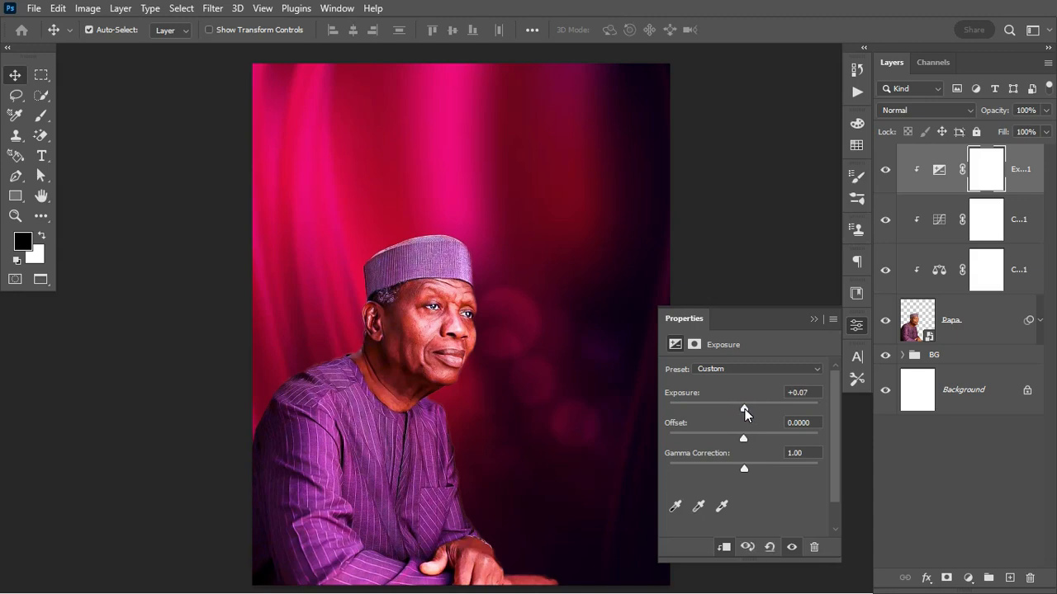
pyautogui.click(814, 319)
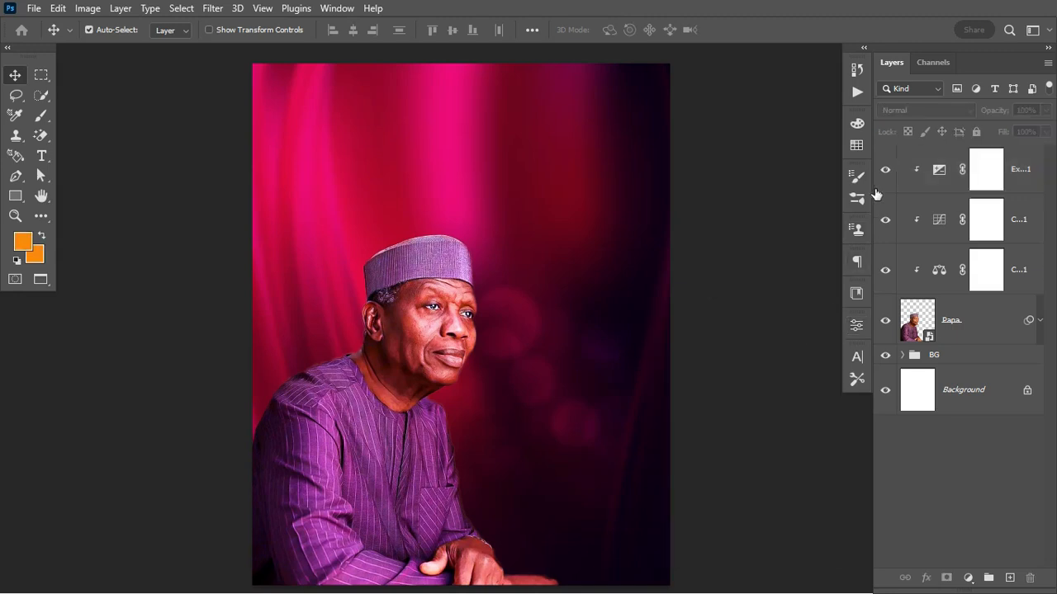
pyautogui.click(882, 174)
pyautogui.click(883, 174)
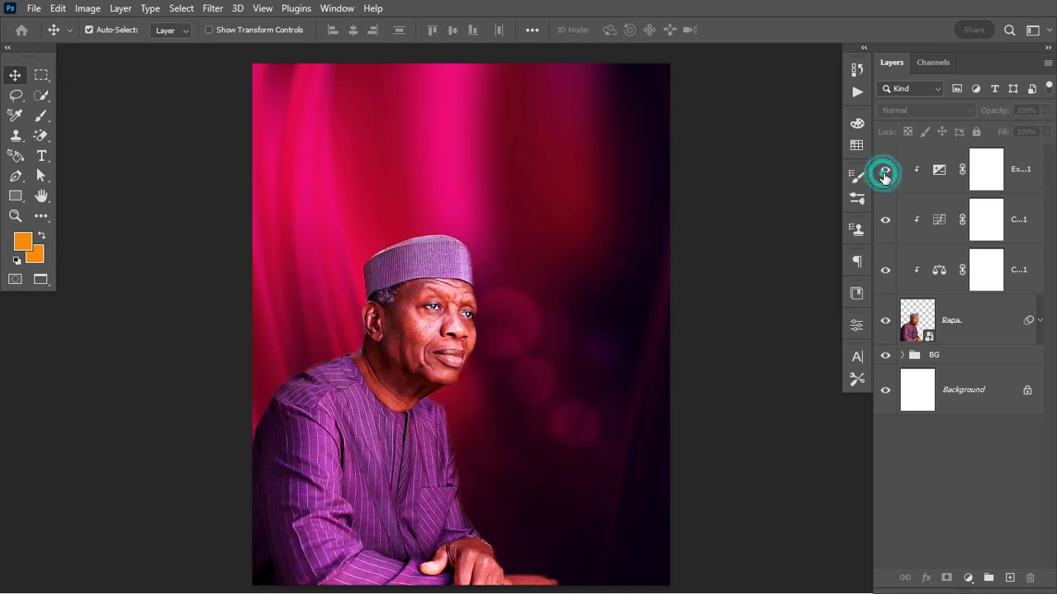
# Add a Solid Color fill layer in purple 5A0084 above the Exposure layer.
pyautogui.click(935, 173)
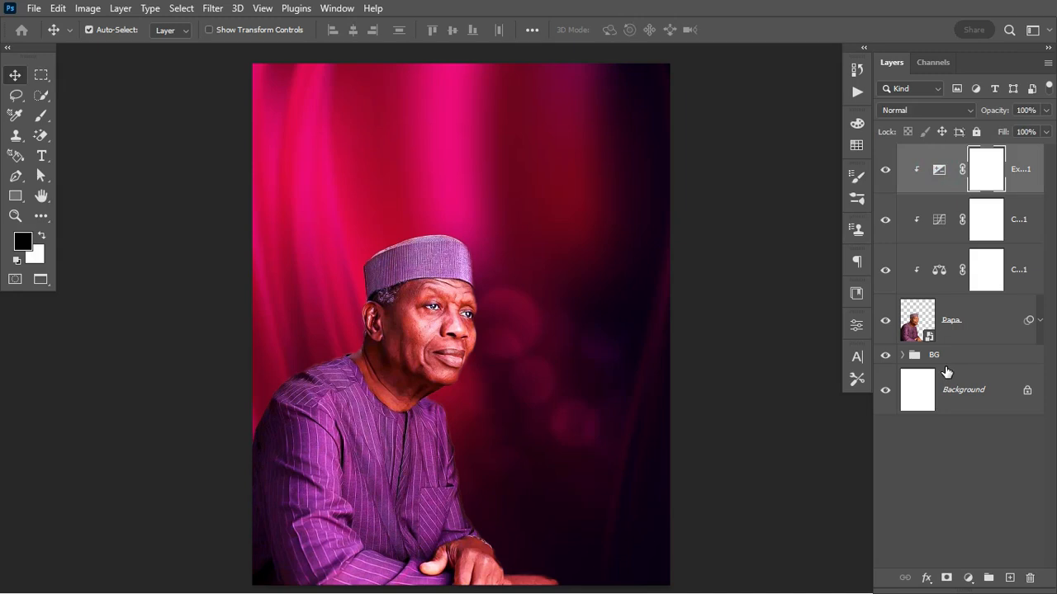
pyautogui.click(968, 578)
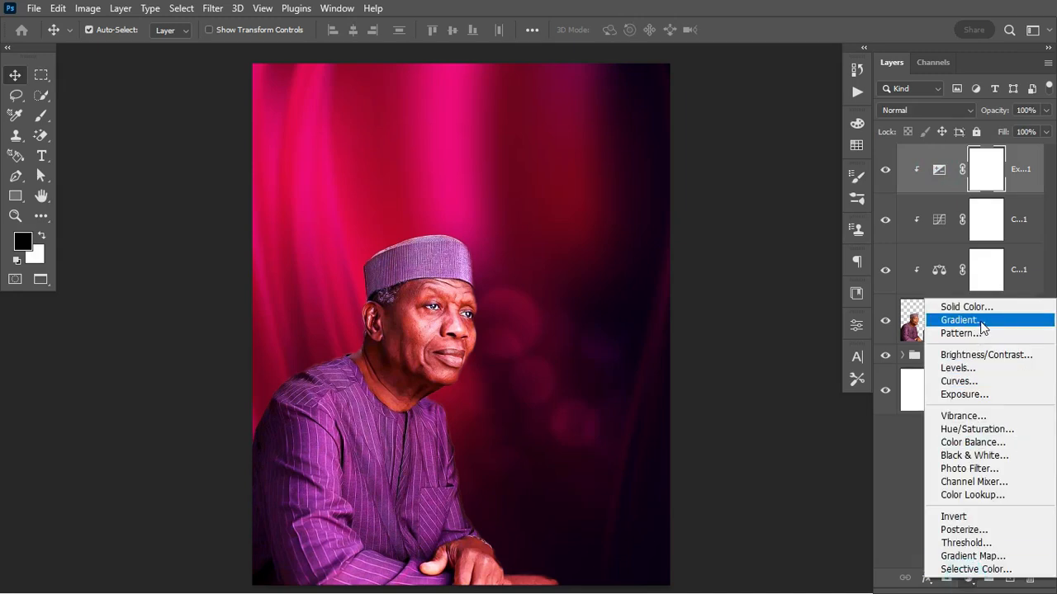
pyautogui.click(979, 307)
pyautogui.write('5A0084')
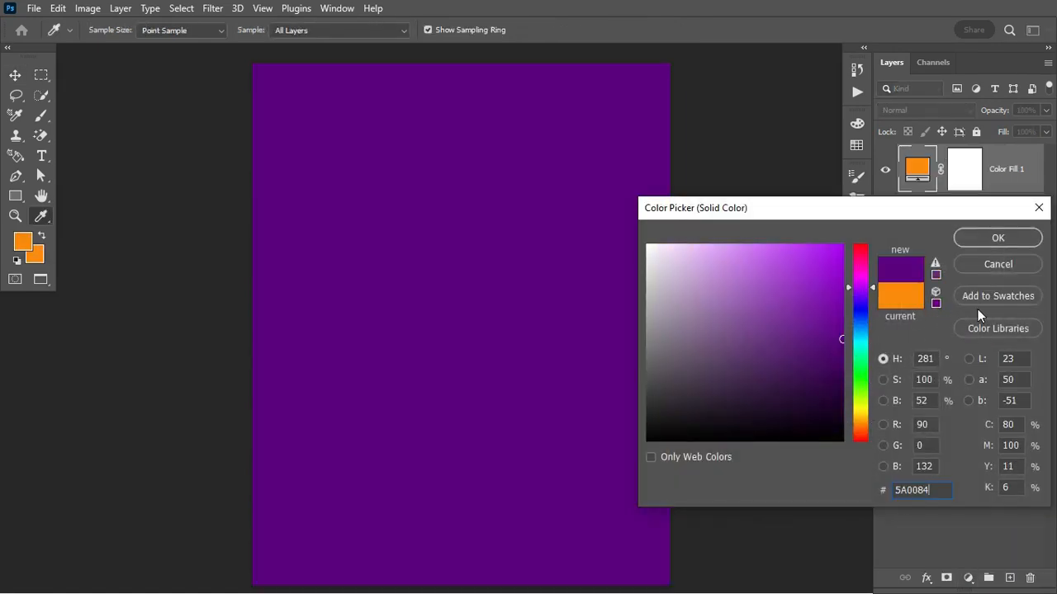
pyautogui.click(979, 241)
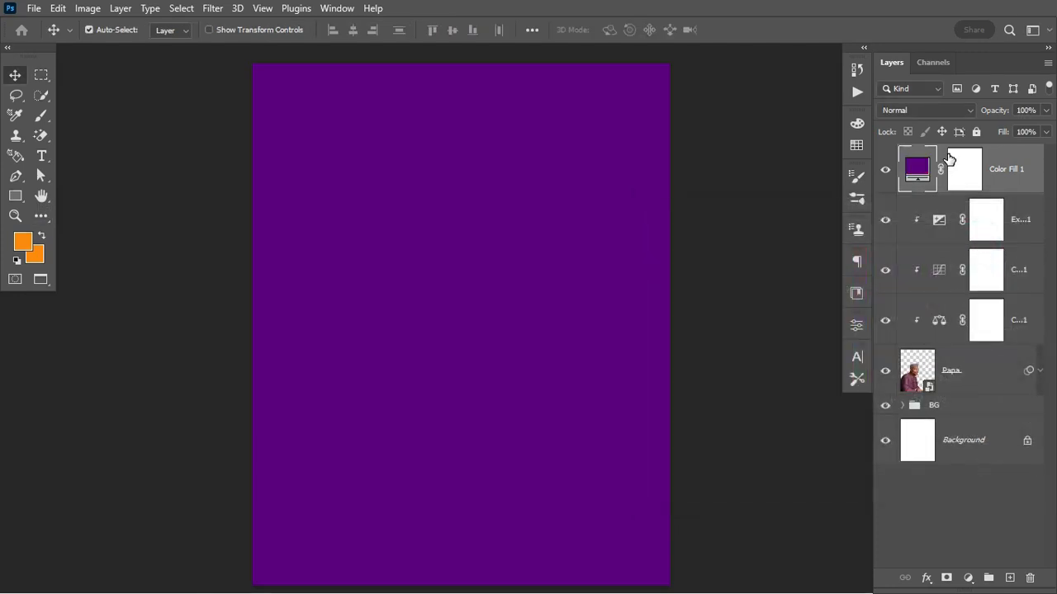
# Set the purple fill layer's blend mode to Soft Light and clip it to the portrait.
pyautogui.click(949, 108)
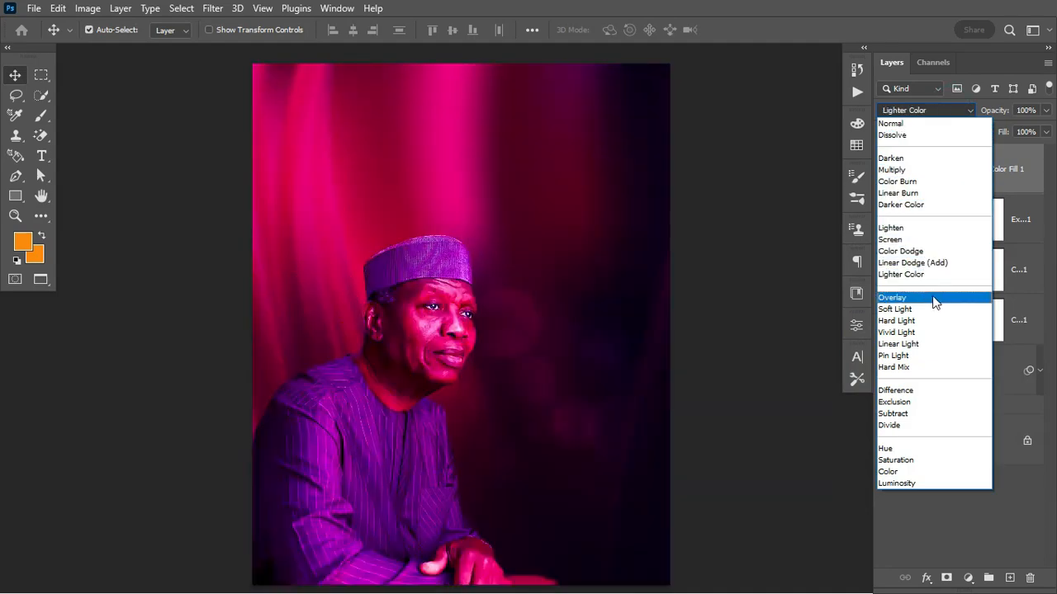
pyautogui.click(931, 309)
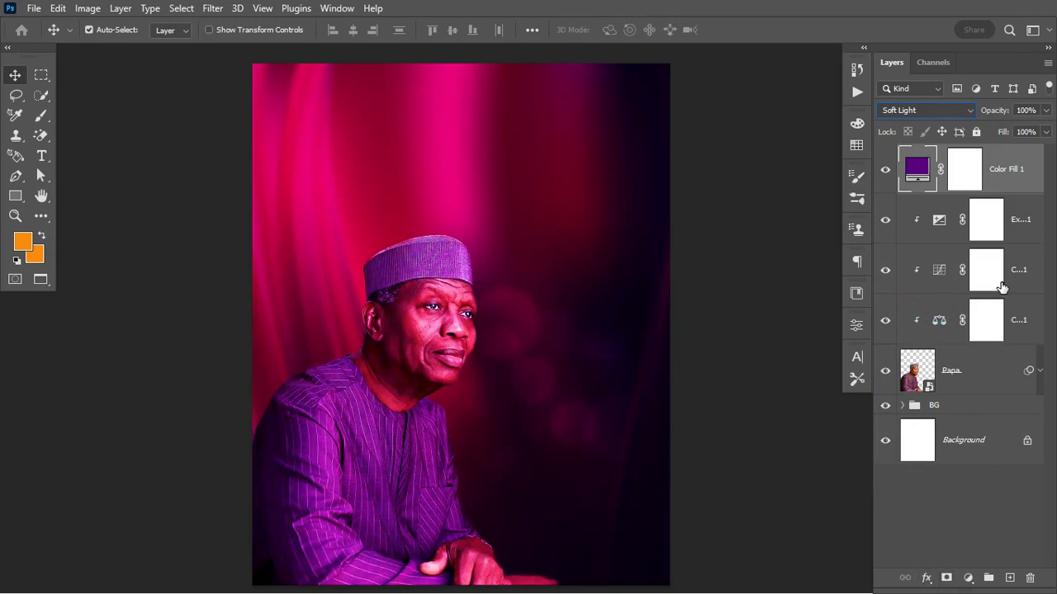
pyautogui.keyDown('alt'); pyautogui.click(946, 194); pyautogui.keyUp('alt')
pyautogui.hotkey('ctrl', 'z')
pyautogui.rightClick(1041, 169)
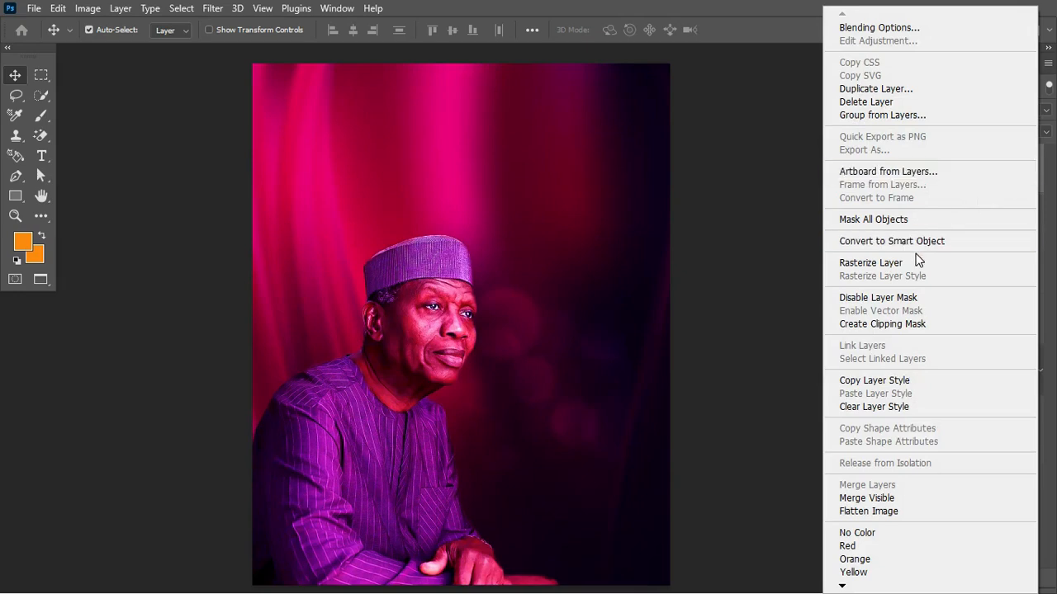
pyautogui.click(916, 325)
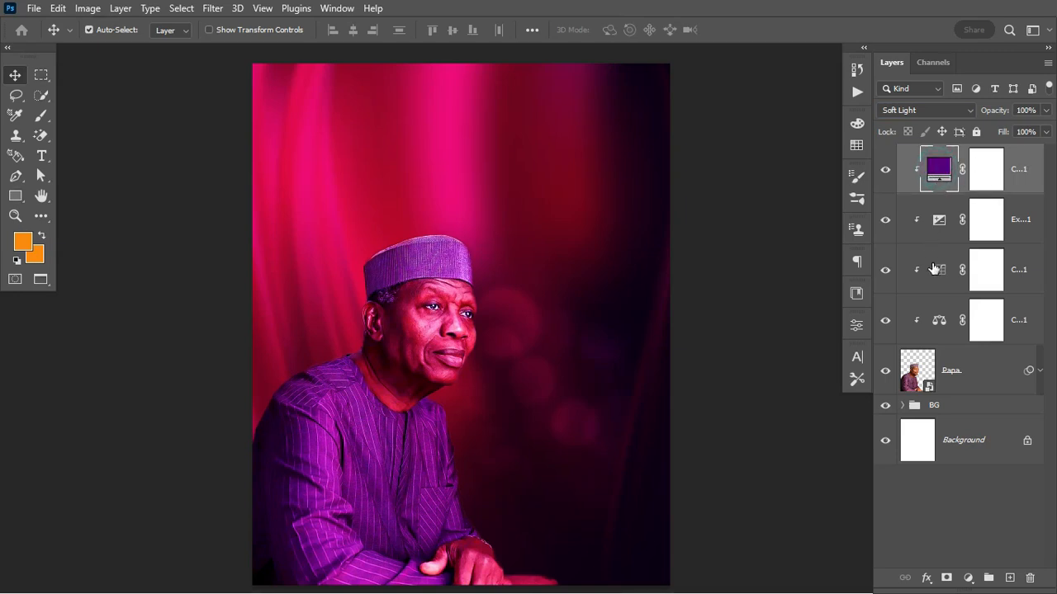
# Group the Papa layer with its four clipped layers, name the group PASTOR, and check it hidden and shown.
pyautogui.keyDown('shift'); pyautogui.click(974, 373); pyautogui.keyUp('shift')
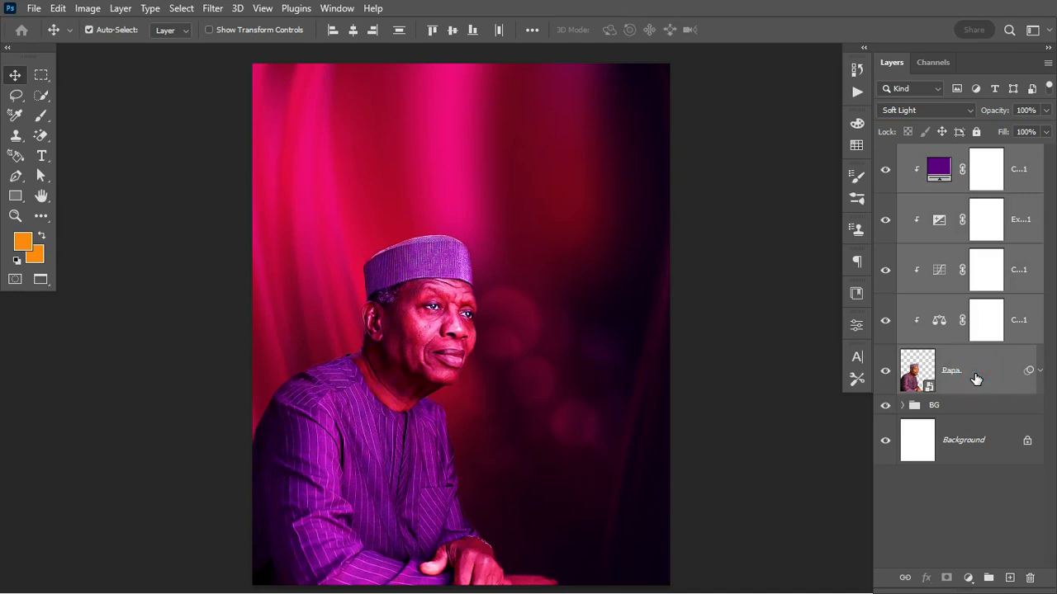
pyautogui.hotkey('ctrl', 'g')
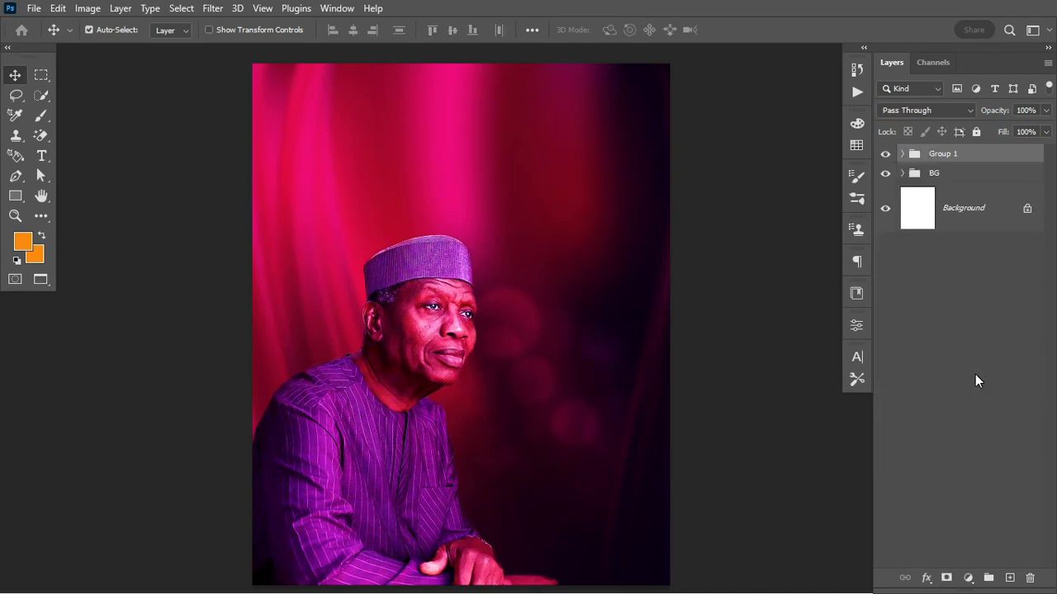
pyautogui.doubleClick(944, 154)
pyautogui.write('PASTOR')
pyautogui.press('Return')
pyautogui.click(885, 155)
pyautogui.click(885, 154)
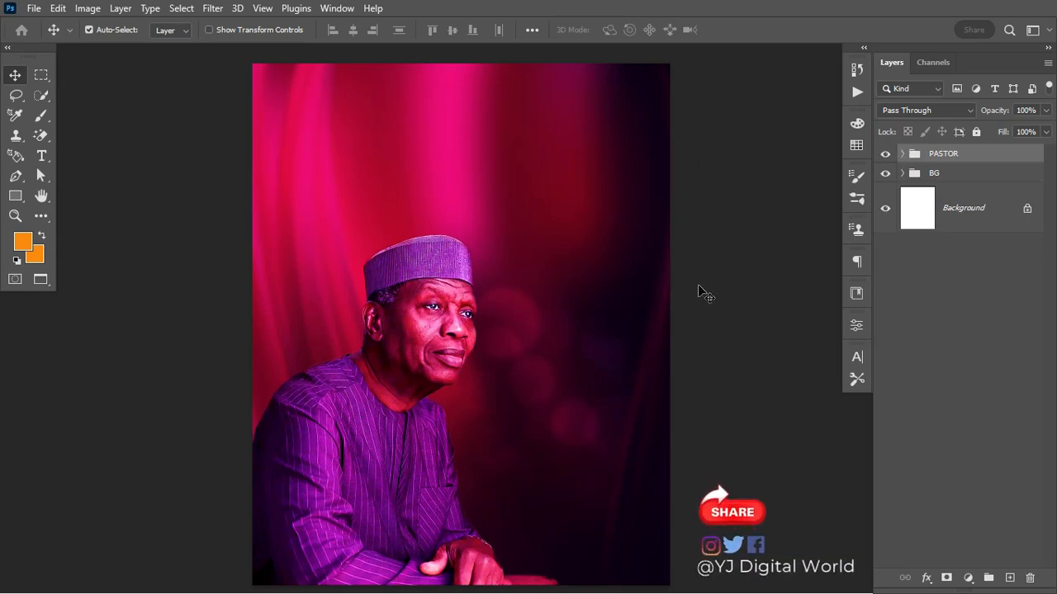
# Duplicate the Papa layer out of the PASTOR group to just above the BG group, and collapse PASTOR.
pyautogui.click(901, 154)
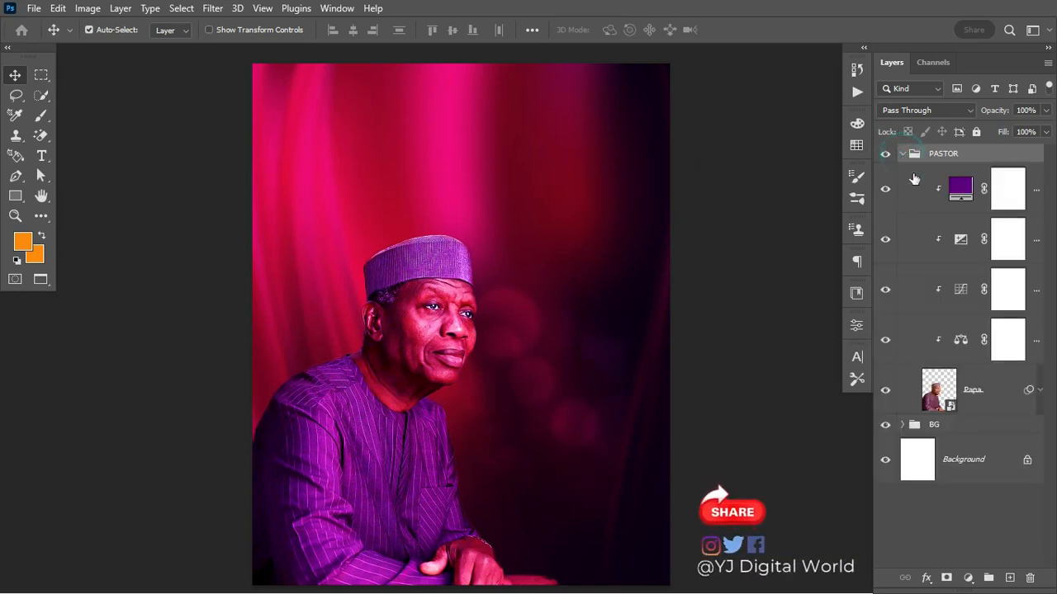
pyautogui.click(956, 403)
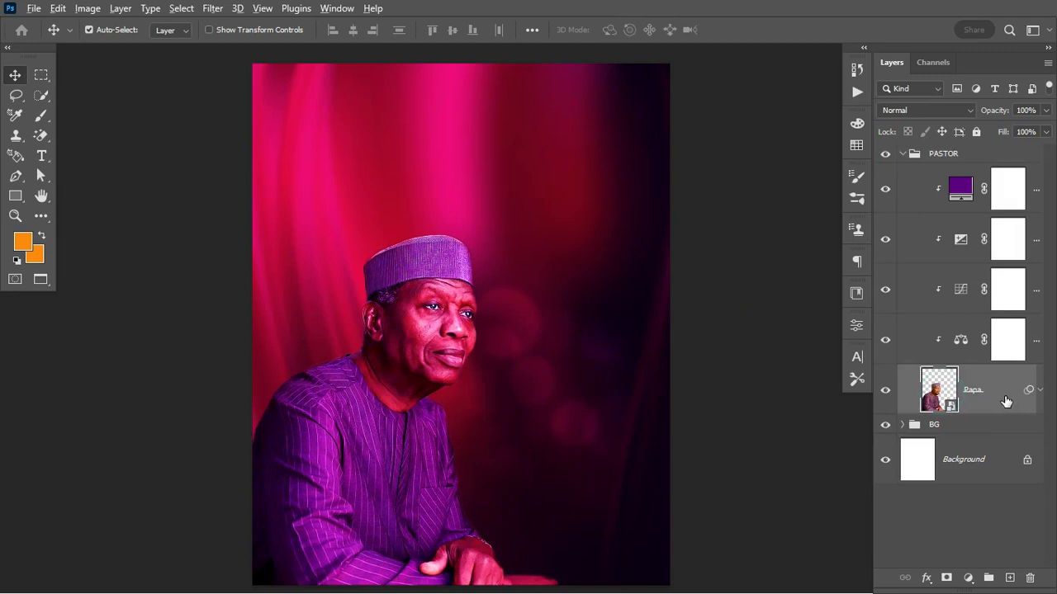
pyautogui.moveTo(1004, 399); pyautogui.dragTo(985, 470)
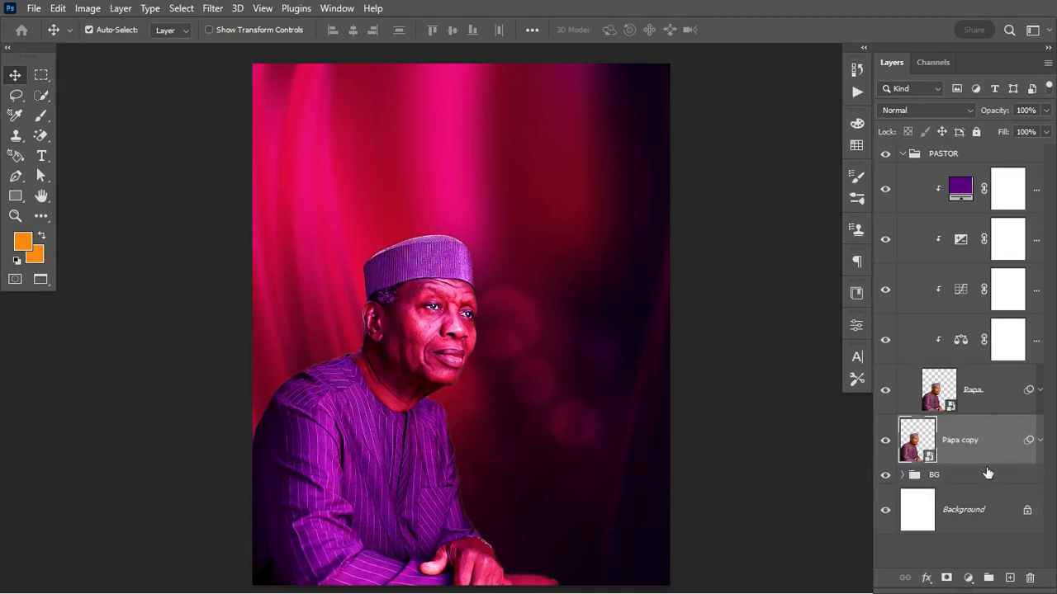
pyautogui.click(901, 155)
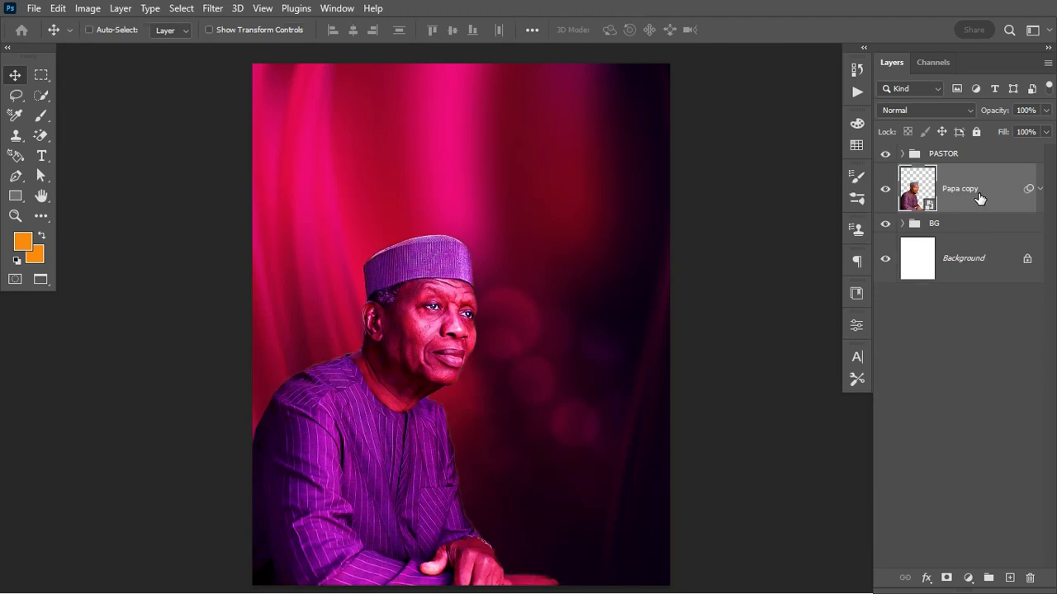
# Flip the Papa copy layer horizontally and enlarge it to about 98% from its lower-left corner.
pyautogui.hotkey('ctrl', 't')
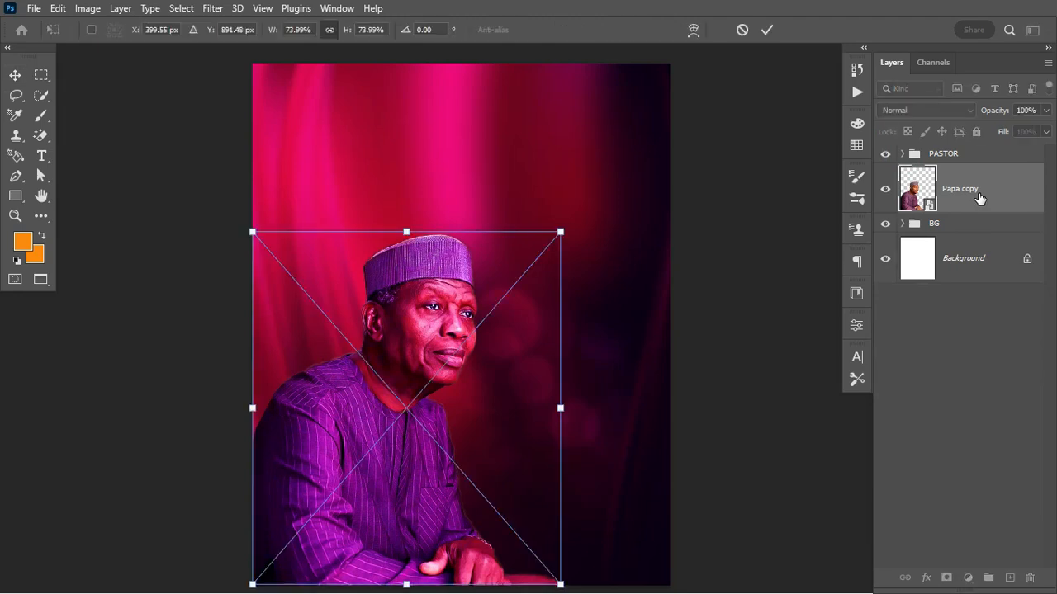
pyautogui.rightClick(463, 394)
pyautogui.click(567, 368)
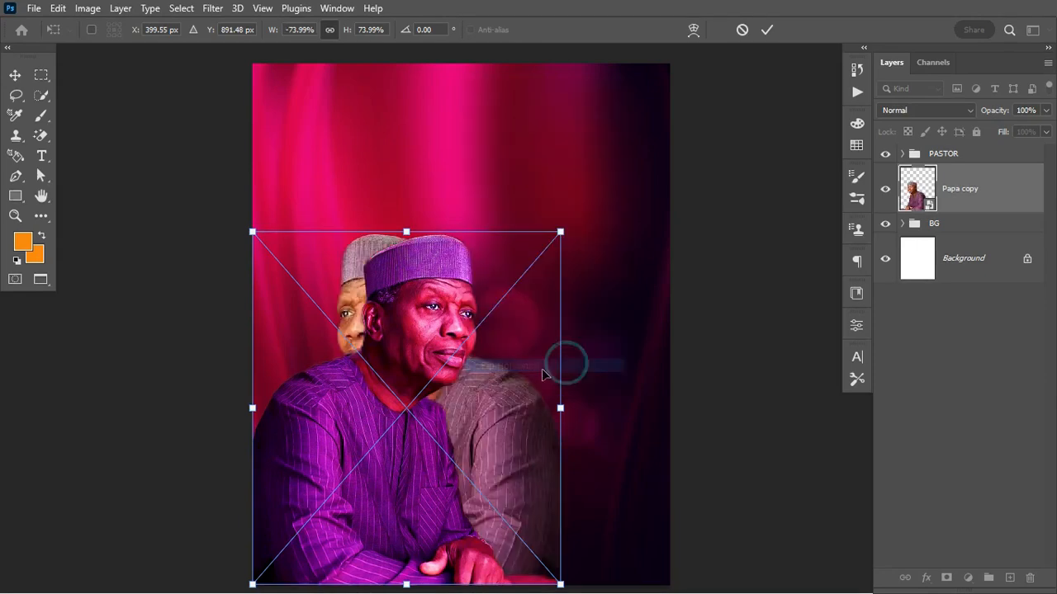
pyautogui.moveTo(562, 227); pyautogui.dragTo(715, 160)
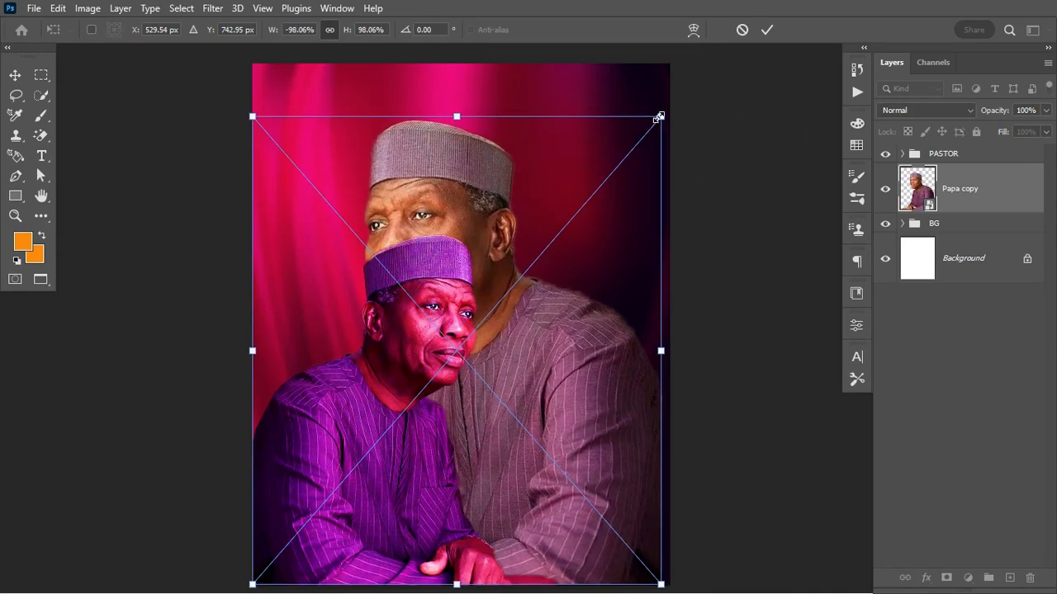
# Shift the enlarged Papa copy to the right side of the canvas, lower its opacity to 11%, and select the PASTOR group.
pyautogui.moveTo(566, 375); pyautogui.dragTo(670, 370)
pyautogui.moveTo(616, 340)
pyautogui.mouseDown()
pyautogui.moveTo(598, 347)
pyautogui.moveTo(614, 362)
pyautogui.moveTo(613, 353)
pyautogui.mouseUp()
pyautogui.press('Return')
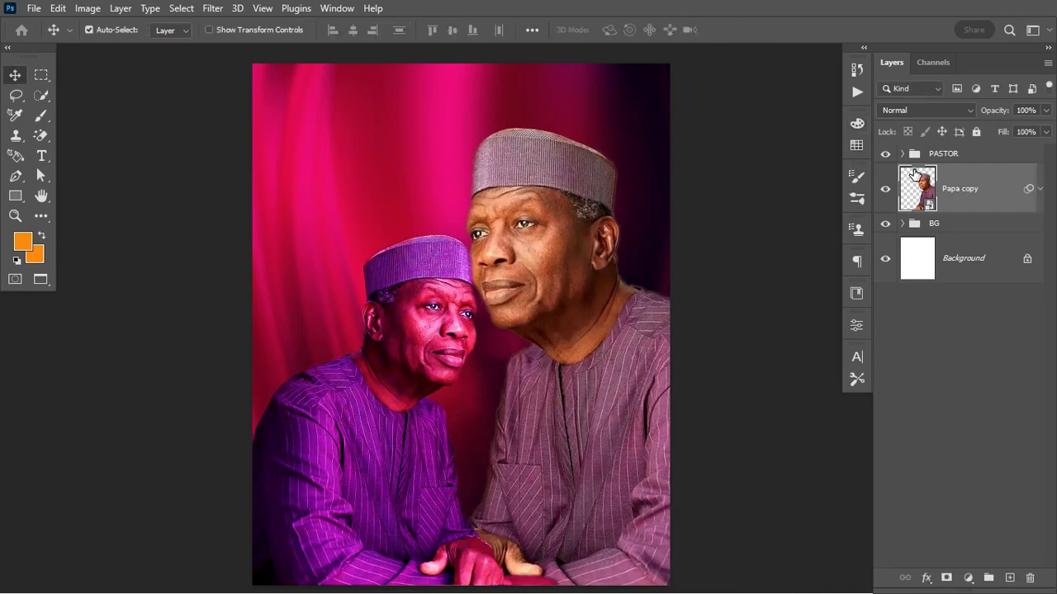
pyautogui.moveTo(996, 113); pyautogui.dragTo(946, 123)
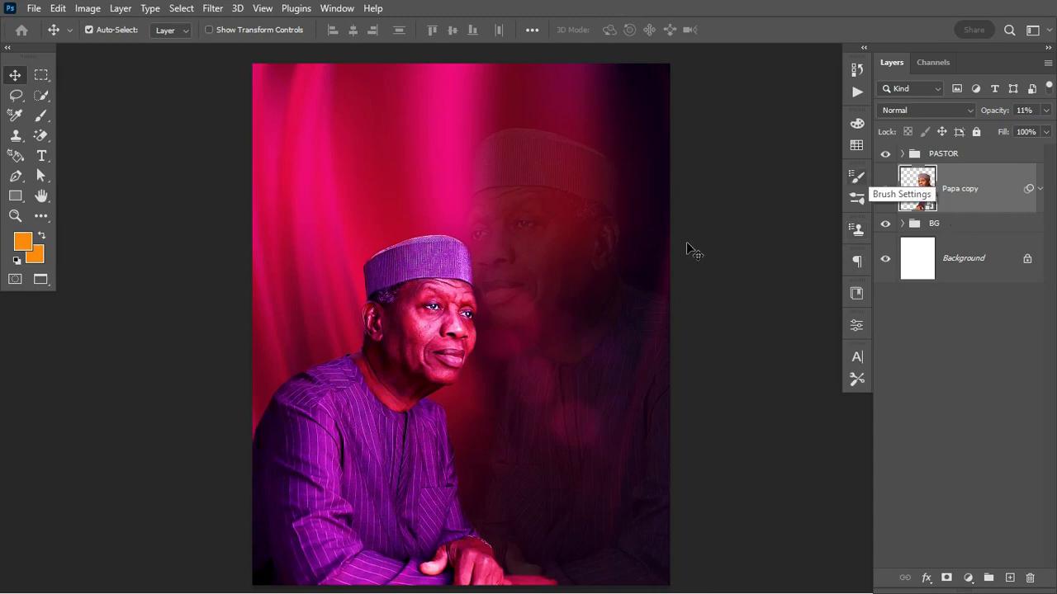
pyautogui.click(970, 153)
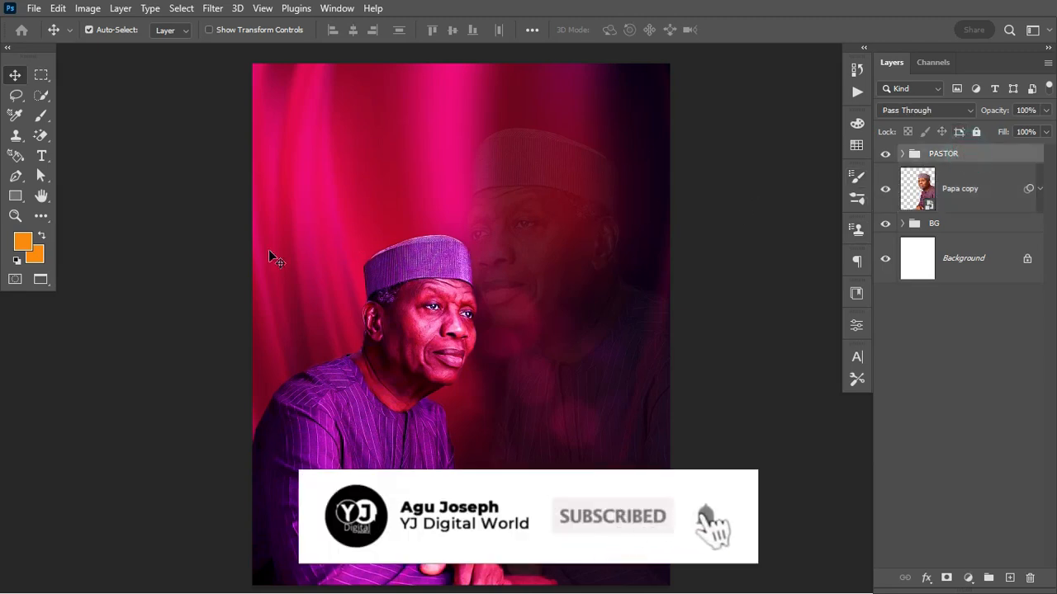
# Create a new guide layout with 7% top, left, bottom and right margins on the canvas.
pyautogui.click(263, 8)
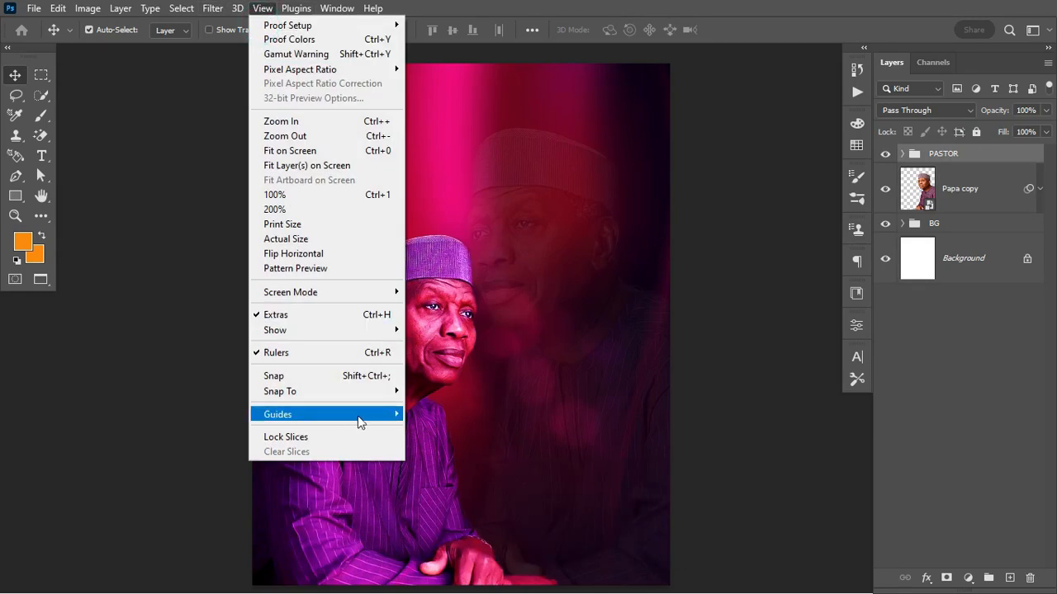
pyautogui.moveTo(371, 421)
pyautogui.click(449, 516)
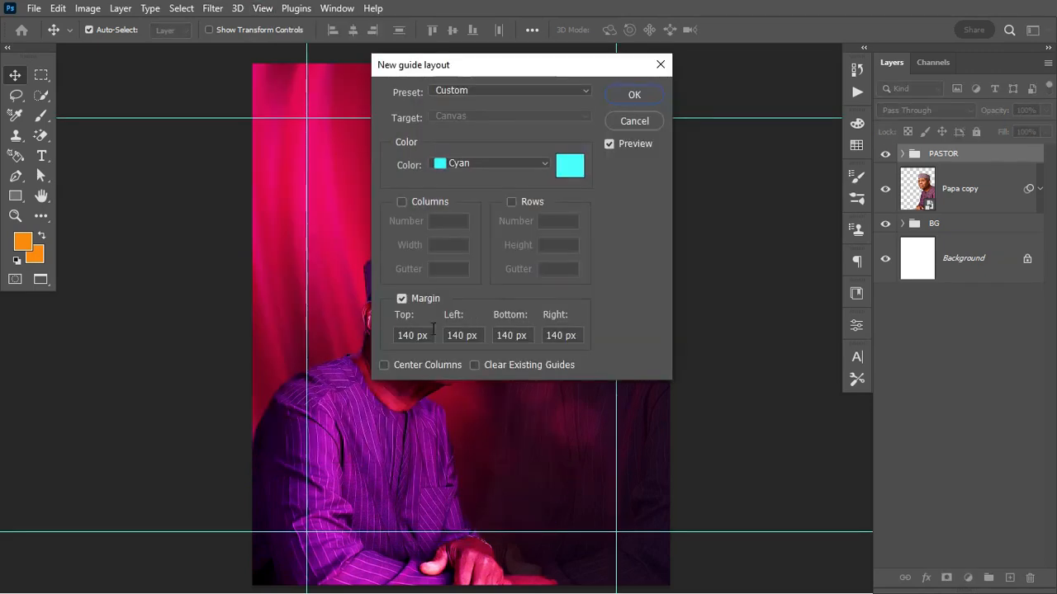
pyautogui.moveTo(426, 330); pyautogui.dragTo(384, 336)
pyautogui.write('7%')
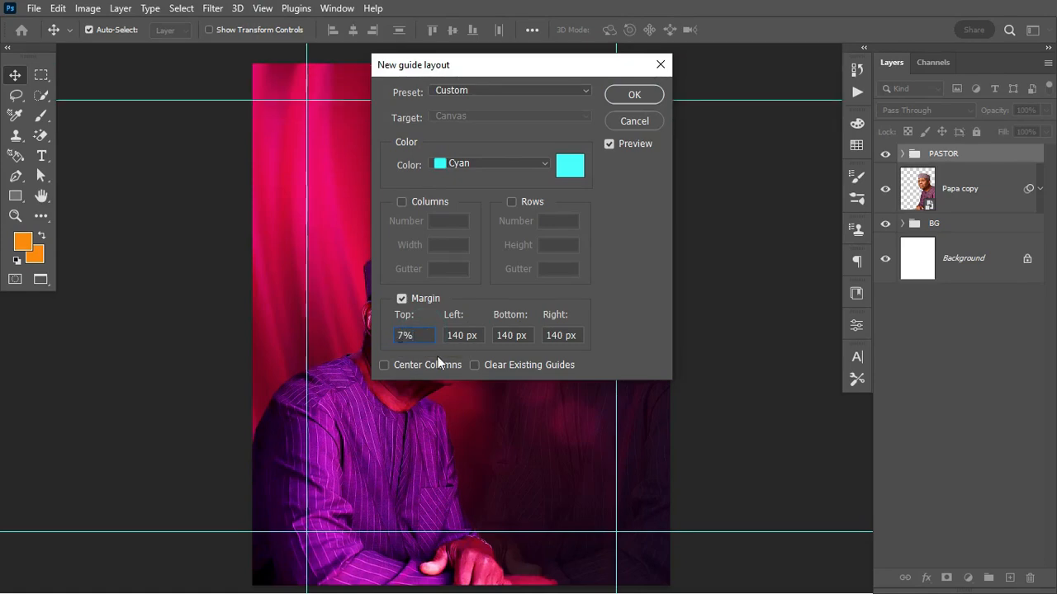
pyautogui.click(464, 335)
pyautogui.write('7')
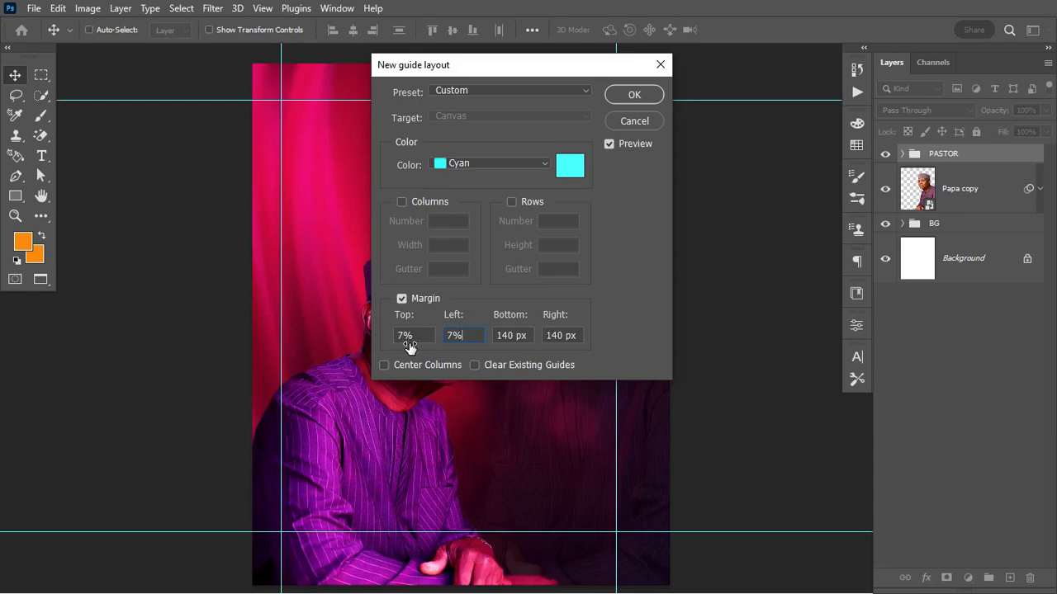
pyautogui.press('Tab')
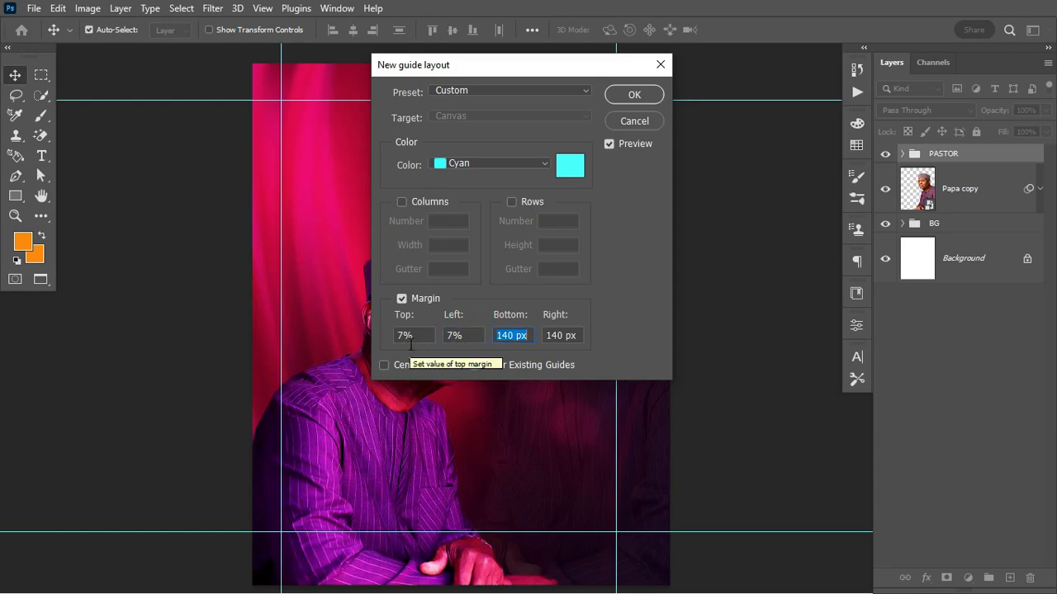
pyautogui.write('7%')
pyautogui.press('Tab')
pyautogui.write('7%')
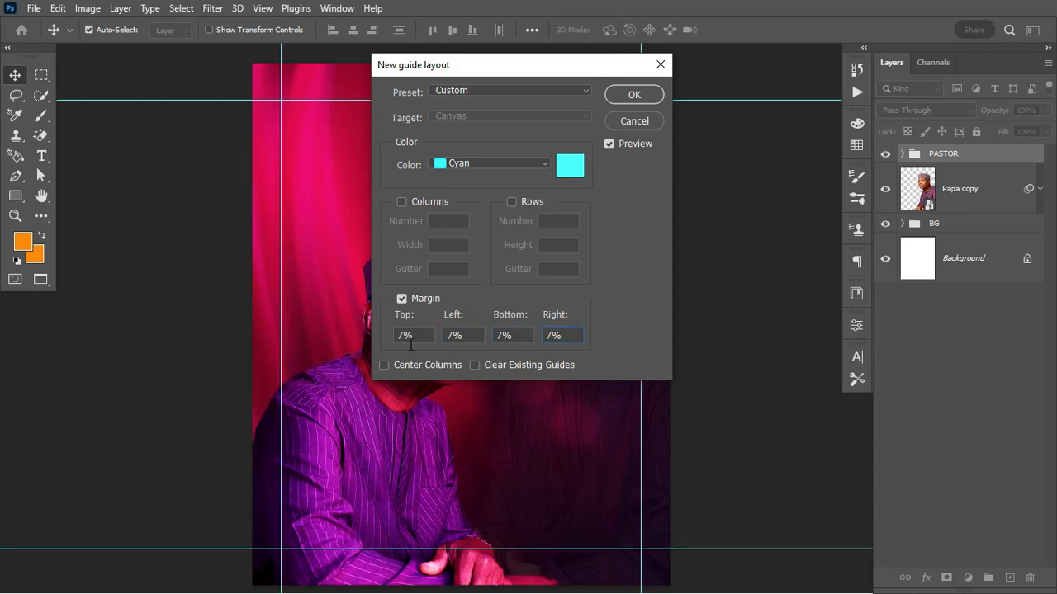
pyautogui.moveTo(577, 69); pyautogui.dragTo(865, 41)
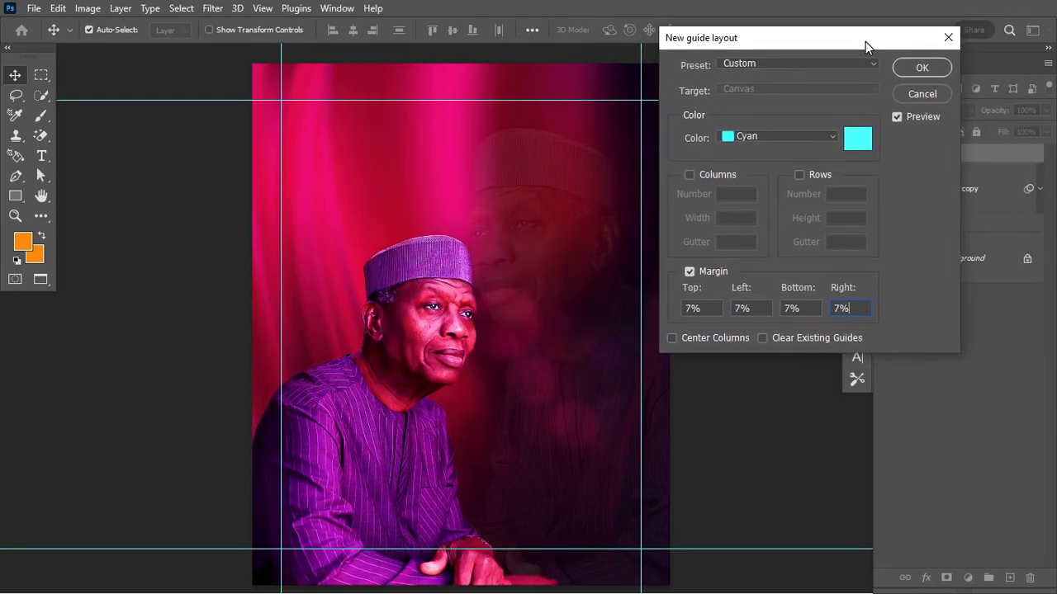
pyautogui.click(926, 73)
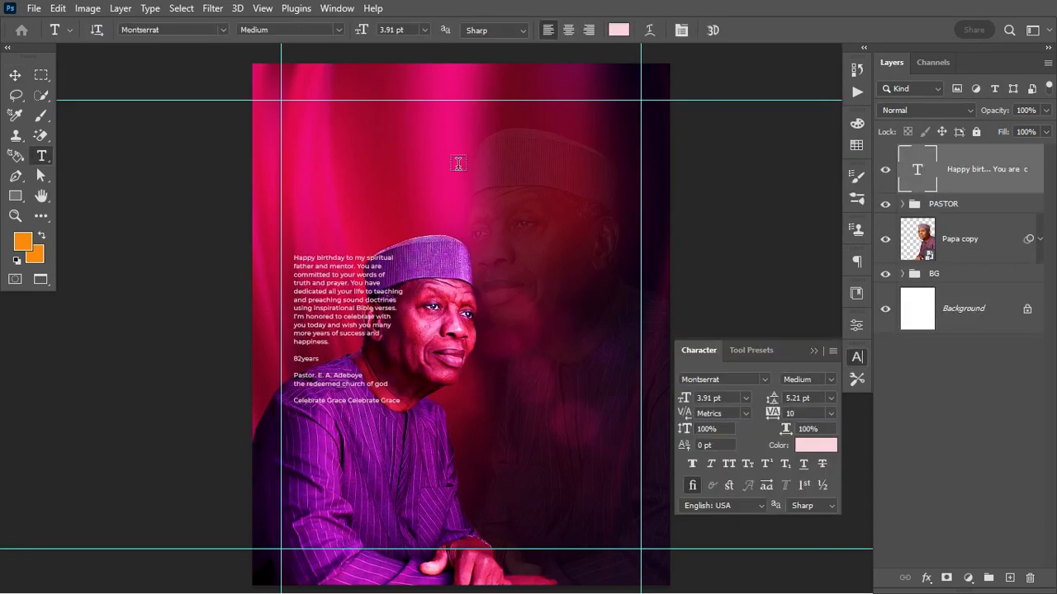
# Add the text "Happy Birthday" on two lines above the portrait and align it to the right.
pyautogui.click(464, 156)
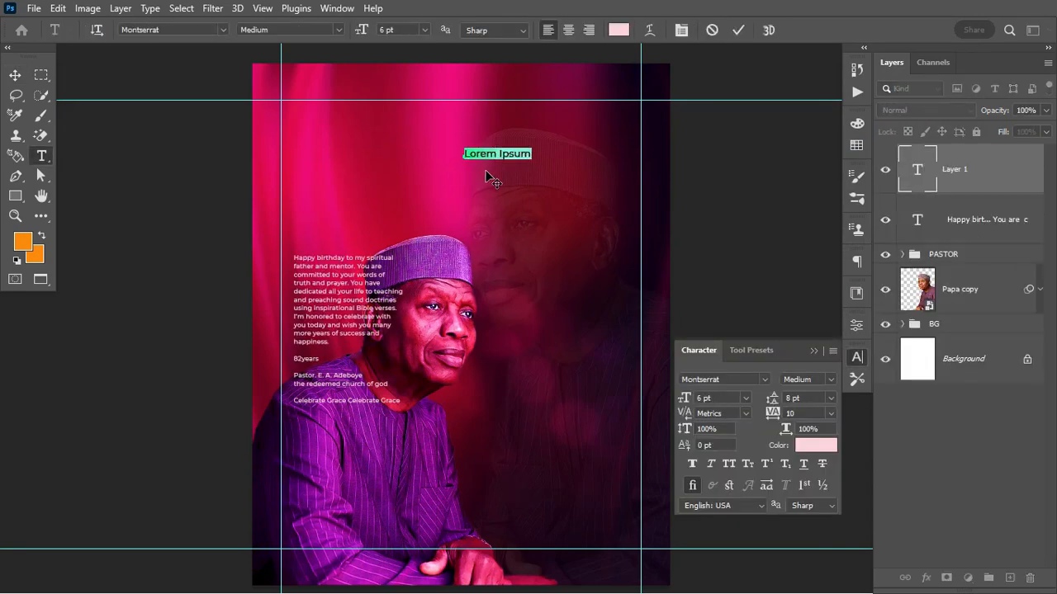
pyautogui.write('Happy Birthday')
pyautogui.hotkey('ctrl', 't')
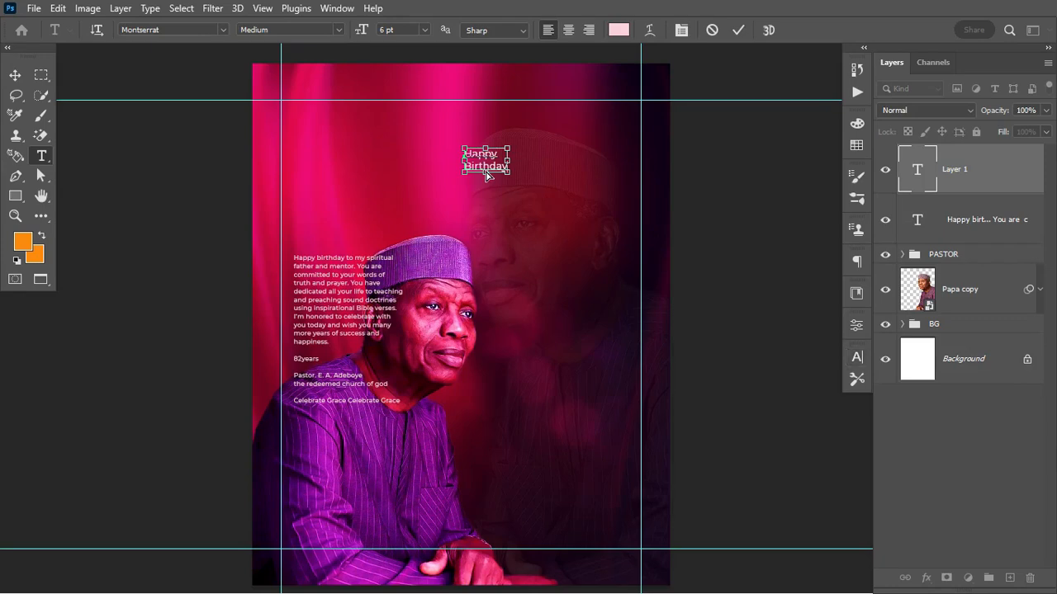
pyautogui.hotkey('ctrl', 'a')
pyautogui.click(589, 29)
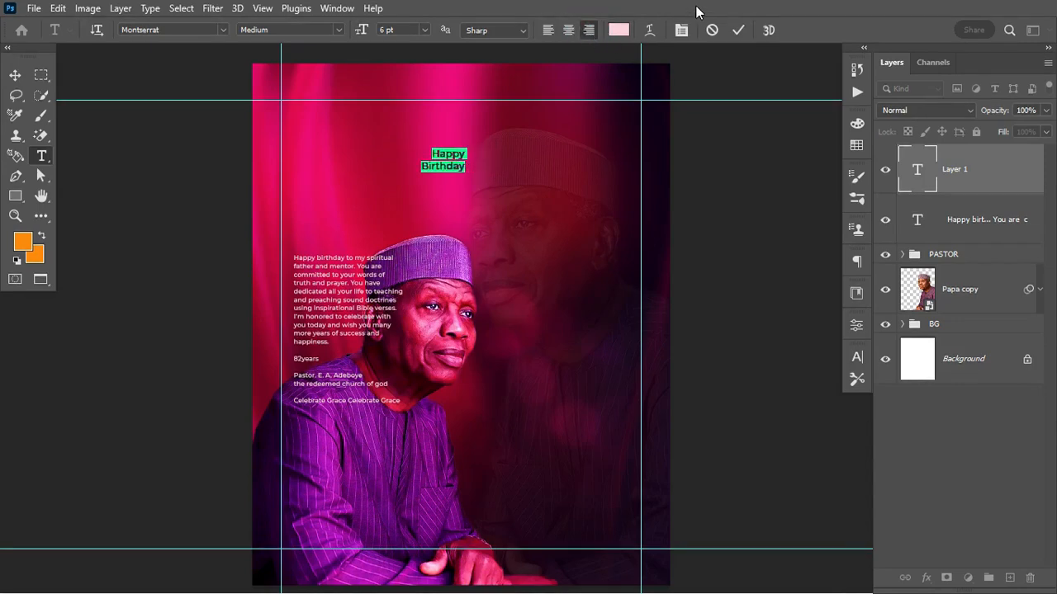
pyautogui.click(738, 32)
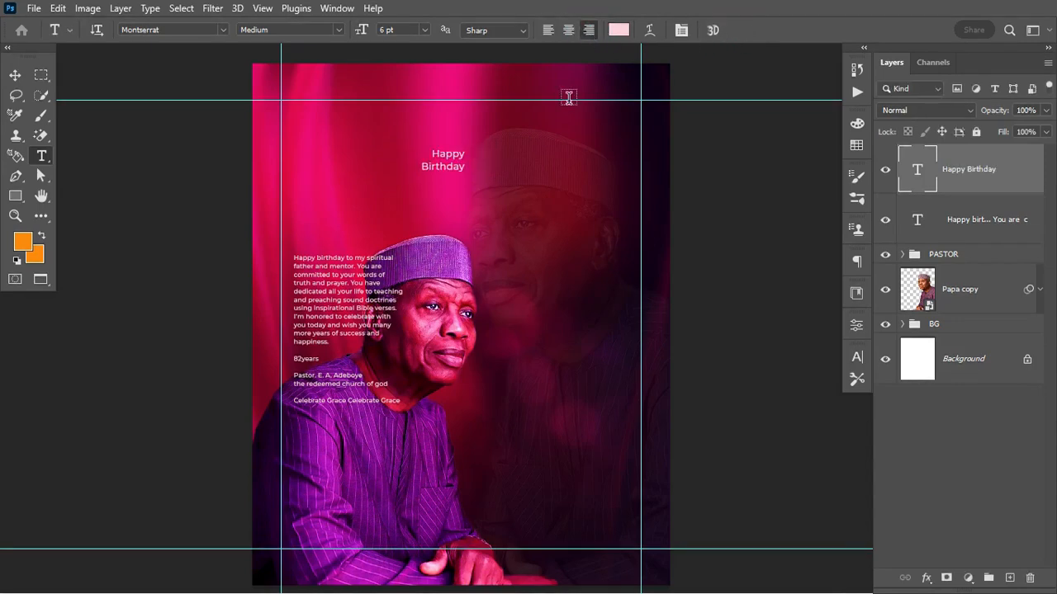
# Scale the Happy Birthday heading to 453% in the upper-right corner of the margin guides and change its font to Wimberley Regular.
pyautogui.hotkey('ctrl', 't')
pyautogui.moveTo(466, 179); pyautogui.dragTo(602, 195)
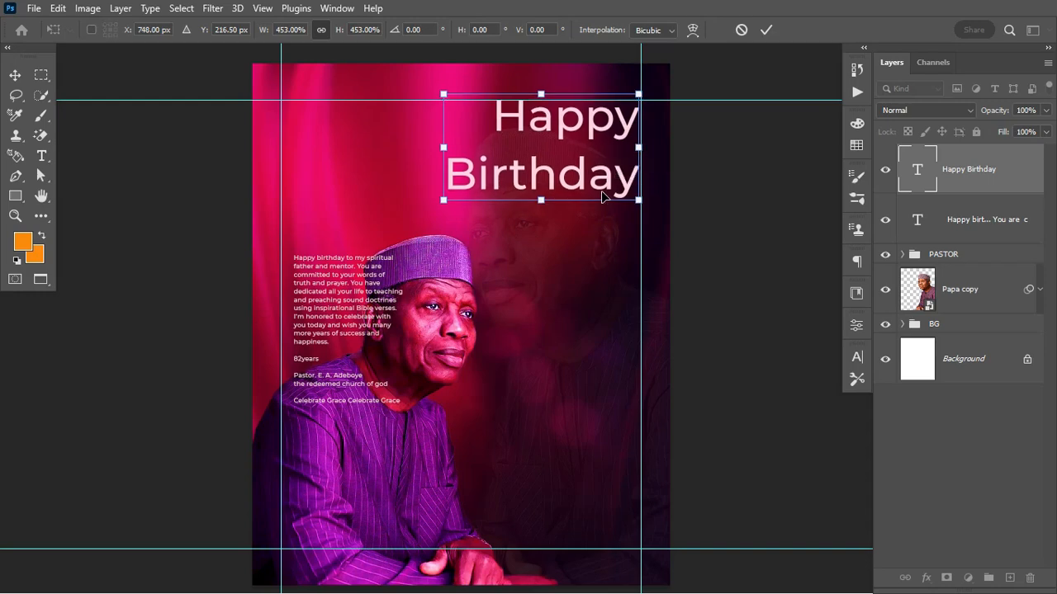
pyautogui.press('Return')
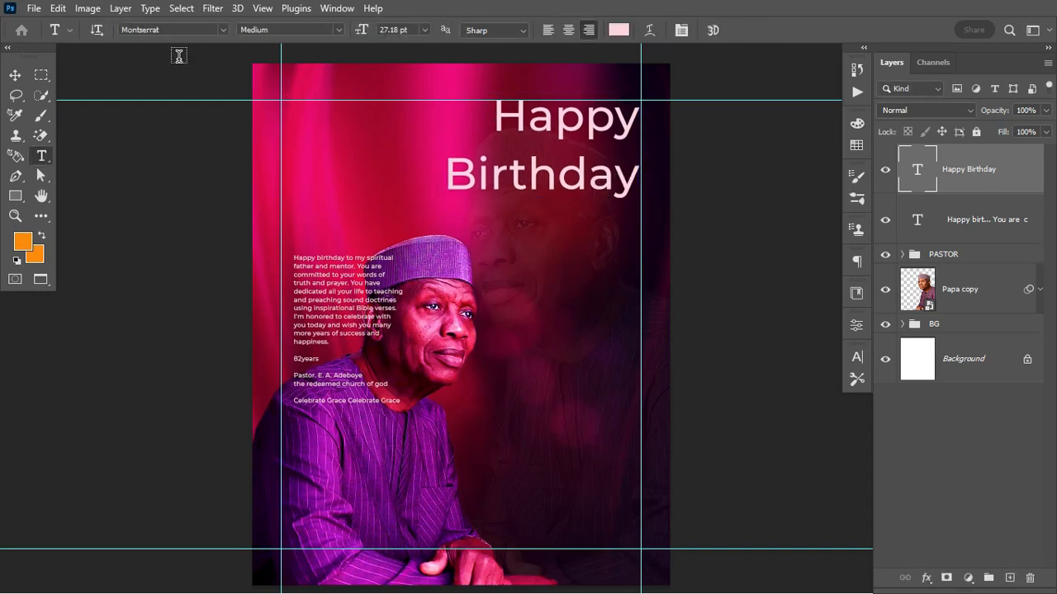
pyautogui.click(174, 30)
pyautogui.write('WIM')
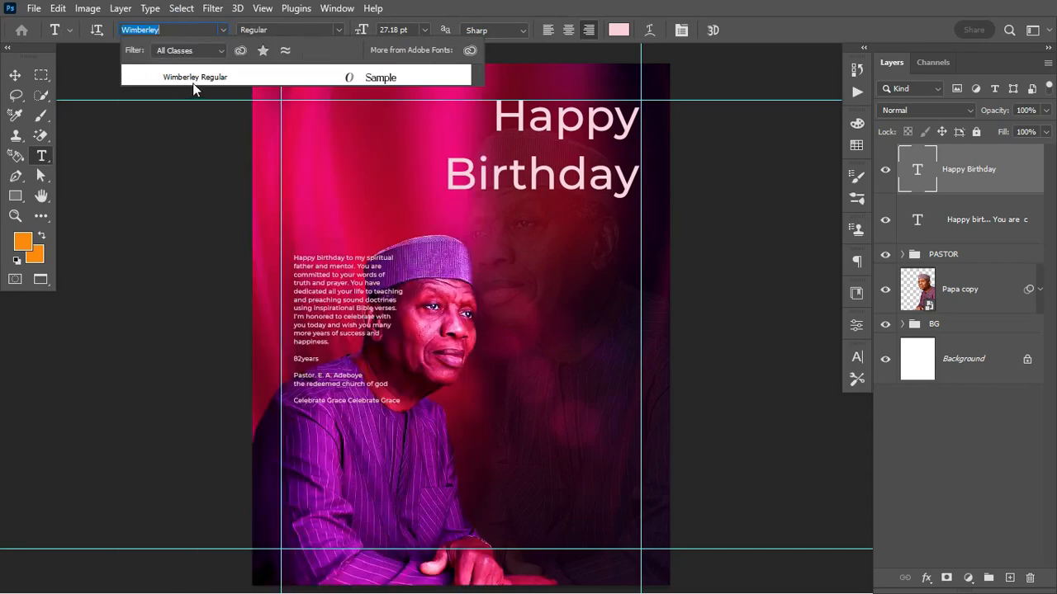
pyautogui.click(242, 80)
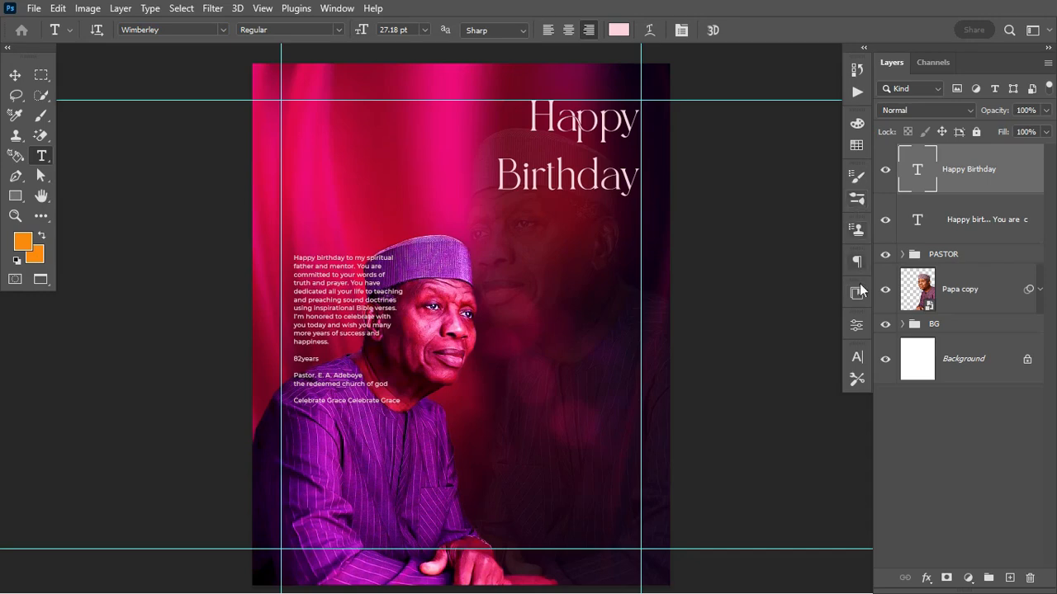
# Tighten the Happy Birthday heading's line spacing by setting its leading to 22 pt.
pyautogui.click(856, 356)
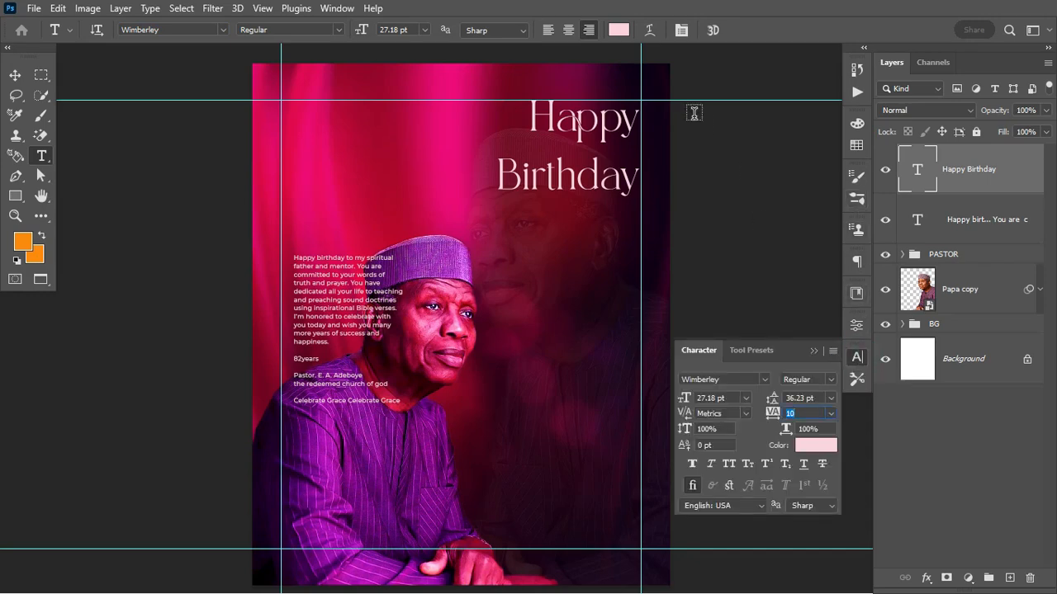
pyautogui.click(337, 8)
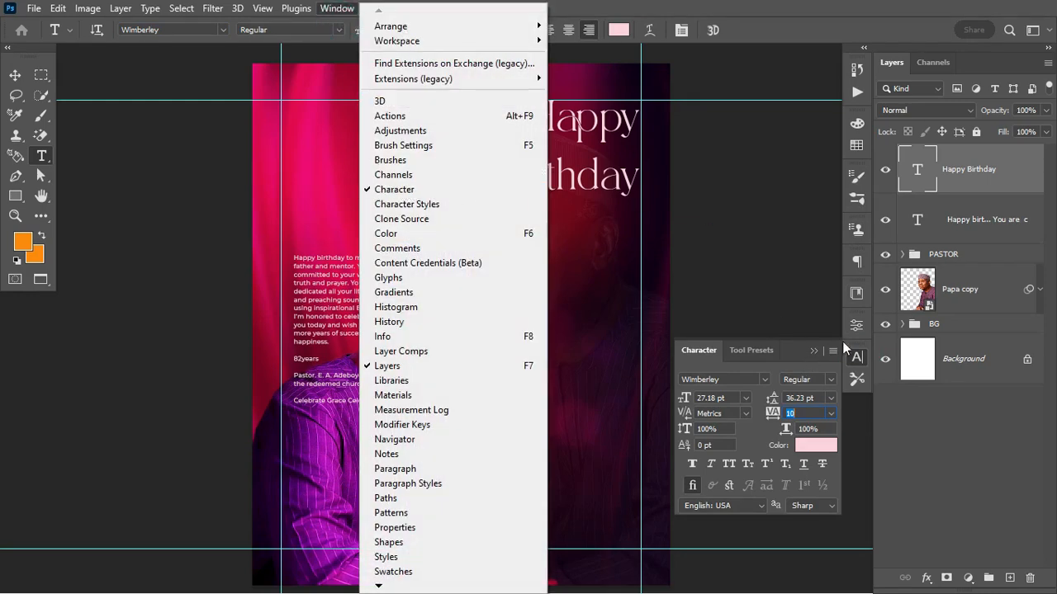
pyautogui.click(773, 400)
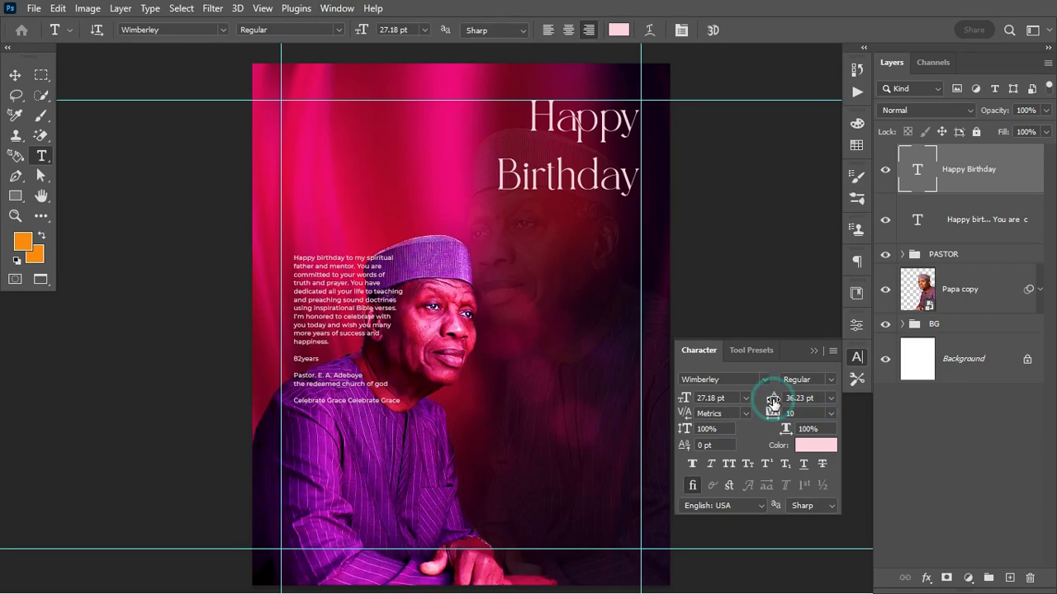
pyautogui.moveTo(773, 401); pyautogui.dragTo(763, 399)
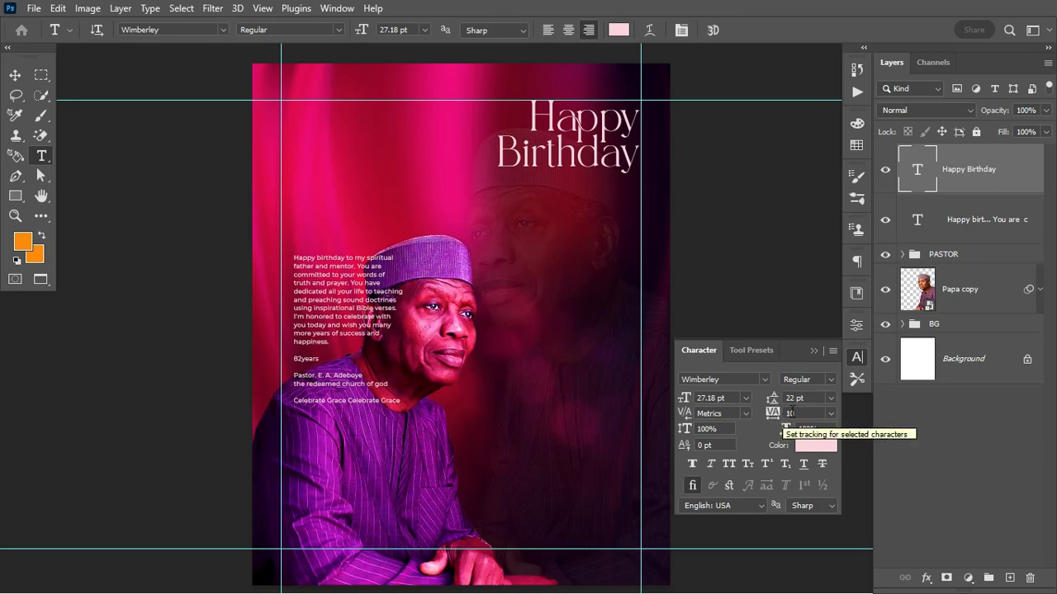
pyautogui.click(814, 353)
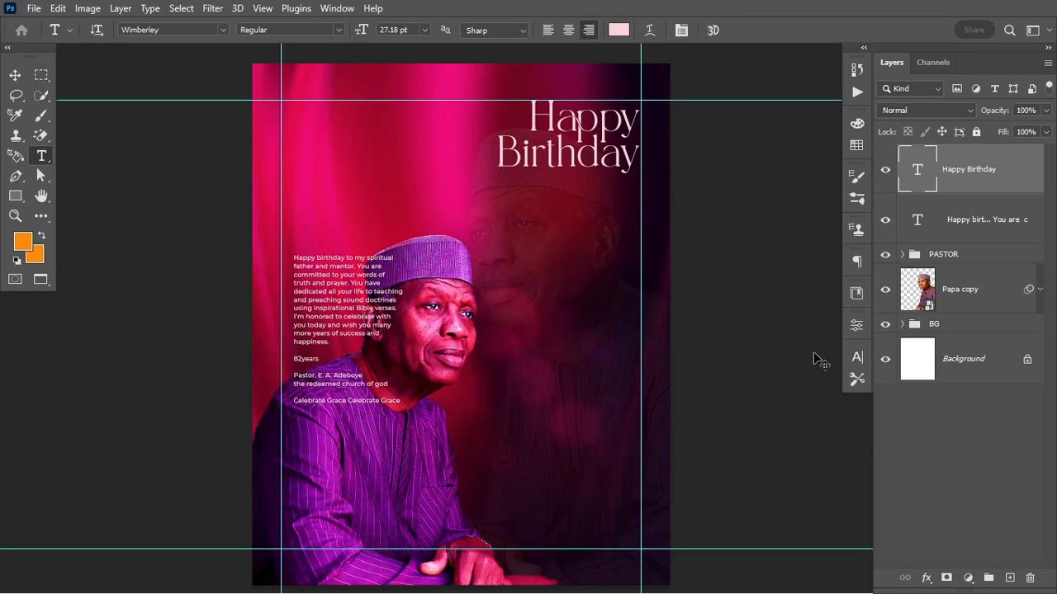
# Enlarge the Happy Birthday heading to about 45 pt and nudge it up and right against the top and right margin guides.
pyautogui.hotkey('ctrl', 't')
pyautogui.moveTo(498, 181); pyautogui.dragTo(397, 235)
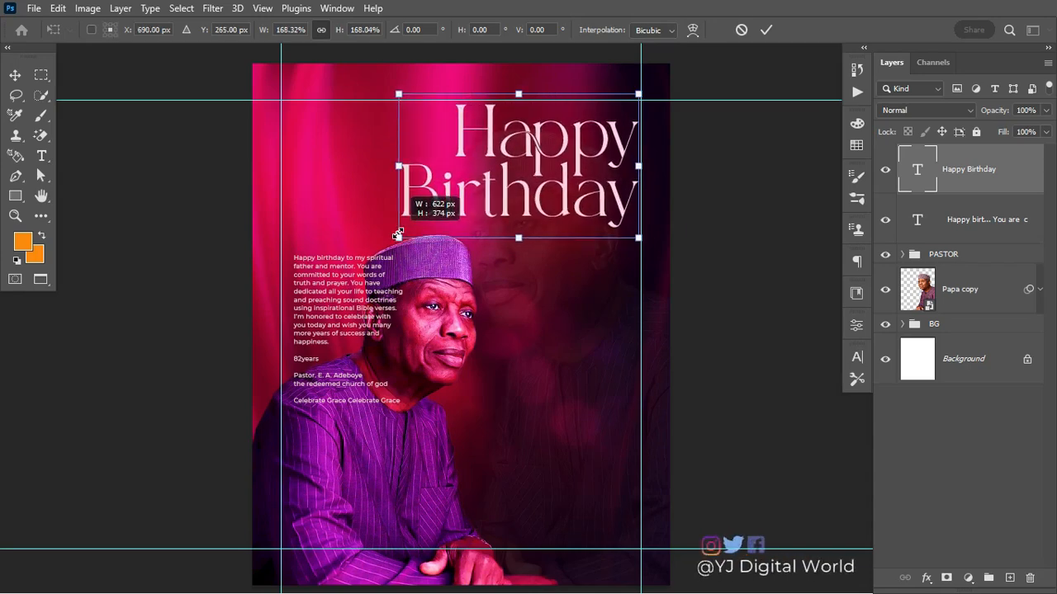
pyautogui.moveTo(397, 235); pyautogui.dragTo(402, 231)
pyautogui.press('Return')
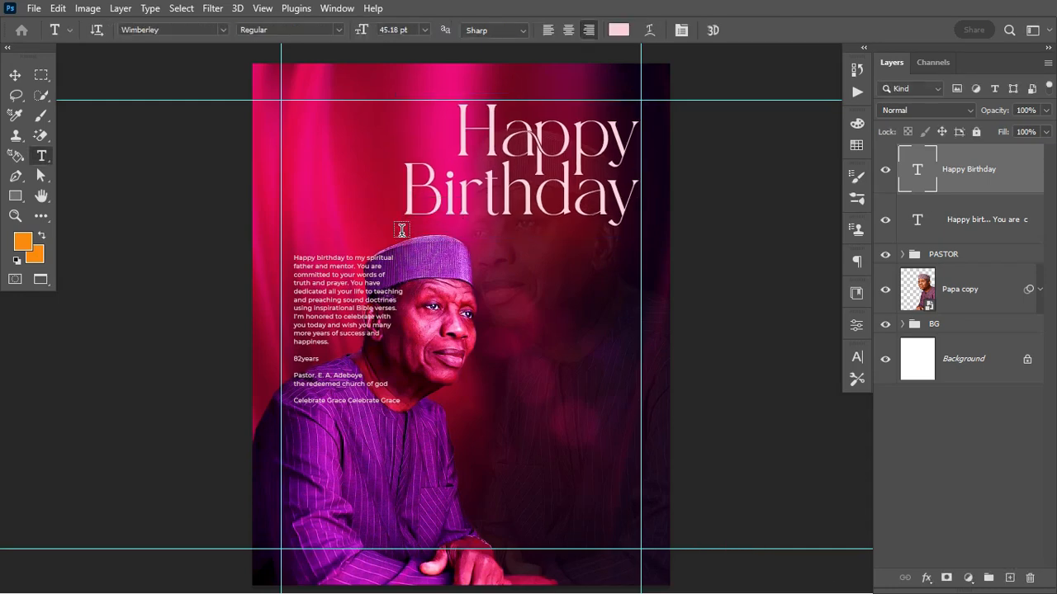
pyautogui.press('v')
pyautogui.press('Up')
pyautogui.press('Up')
pyautogui.press('Right')
pyautogui.press('Right')
pyautogui.press('Right')
pyautogui.press('Right')
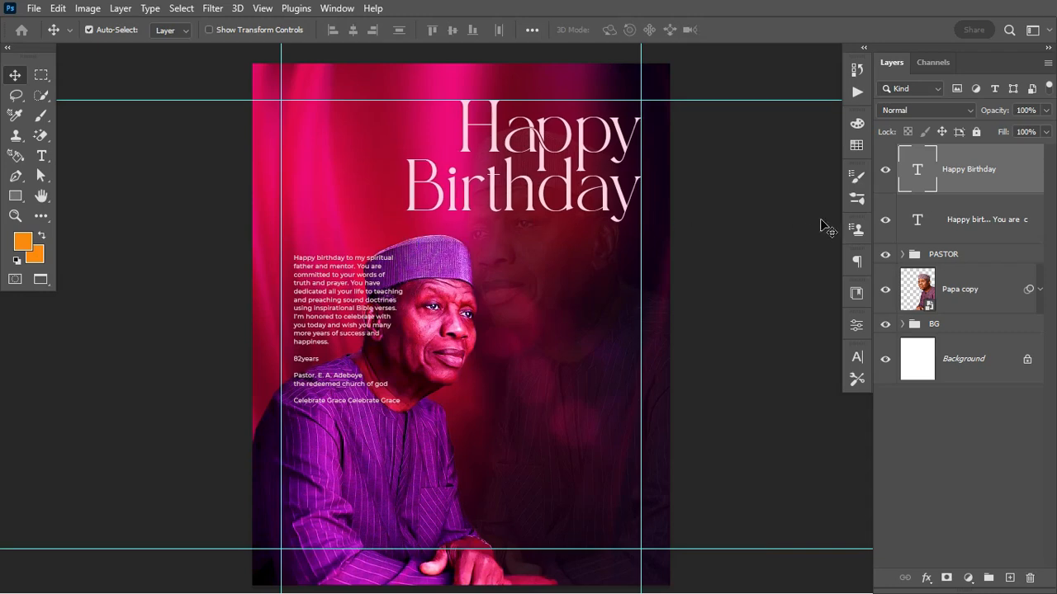
# Set the Happy Birthday heading's text colour to pink F9A8BF.
pyautogui.click(857, 361)
pyautogui.click(828, 444)
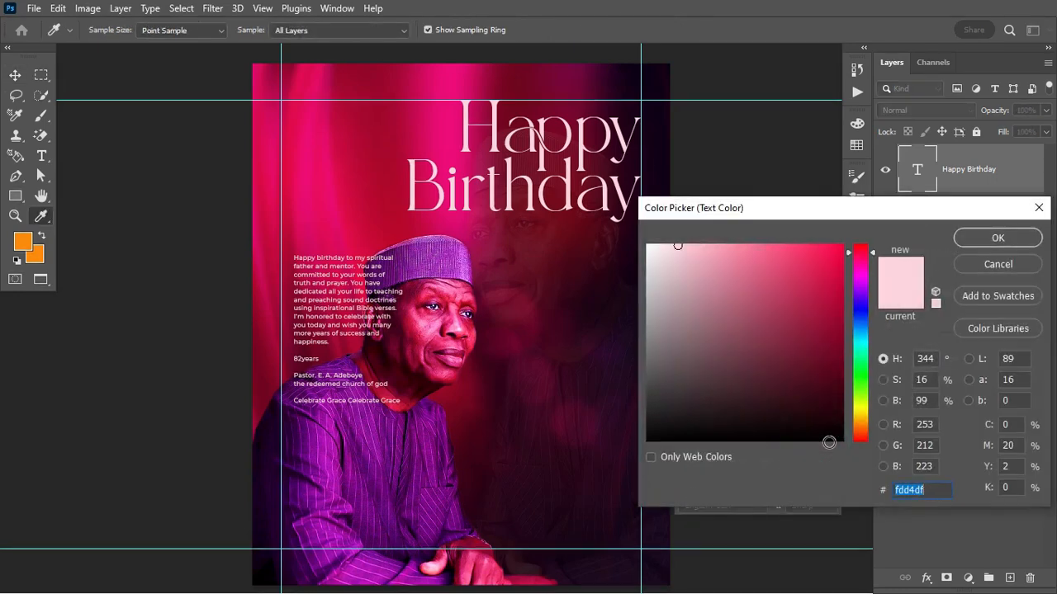
pyautogui.write('F9A8BF')
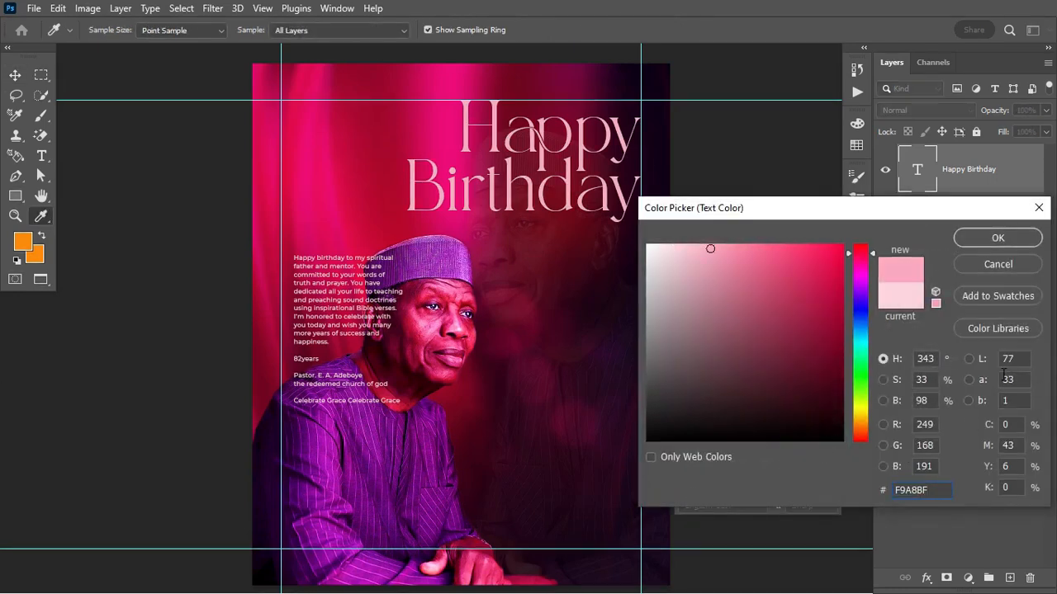
pyautogui.click(938, 493)
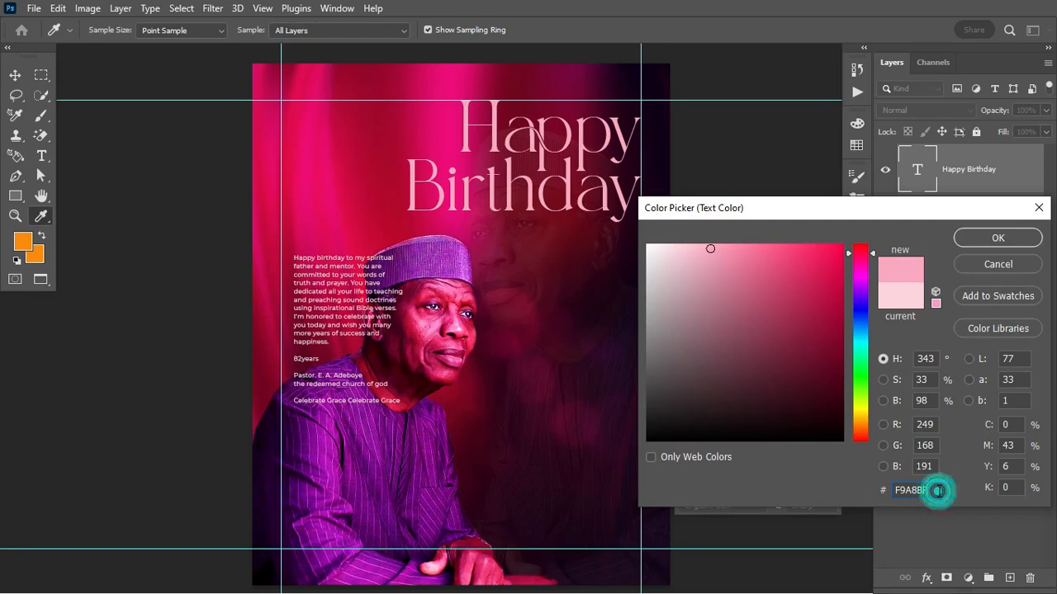
pyautogui.click(997, 238)
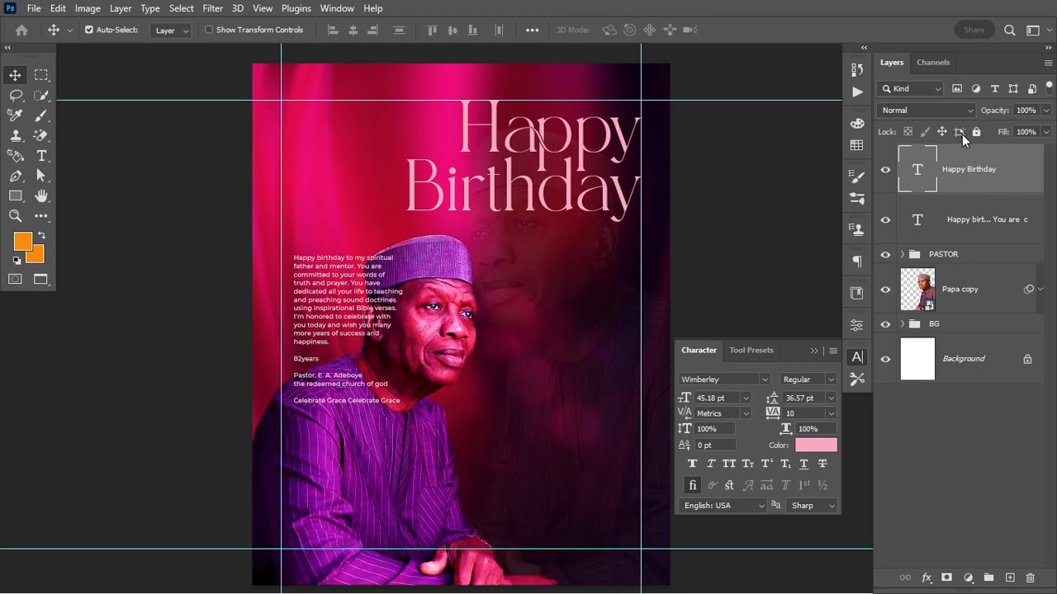
# Set the Happy Birthday heading's blend mode to Soft Light and duplicate the heading layer.
pyautogui.click(940, 109)
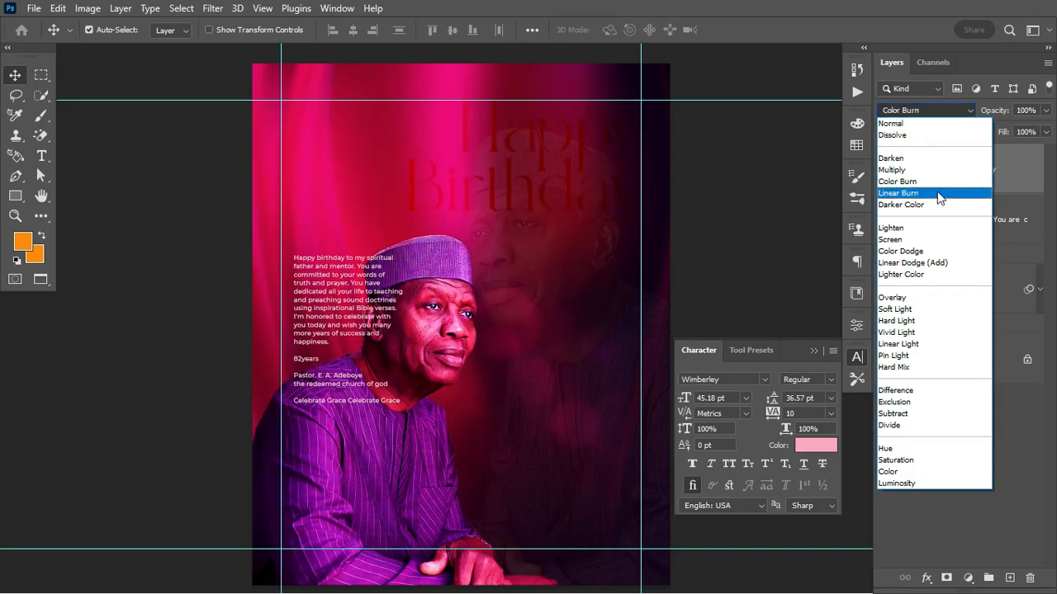
pyautogui.click(938, 309)
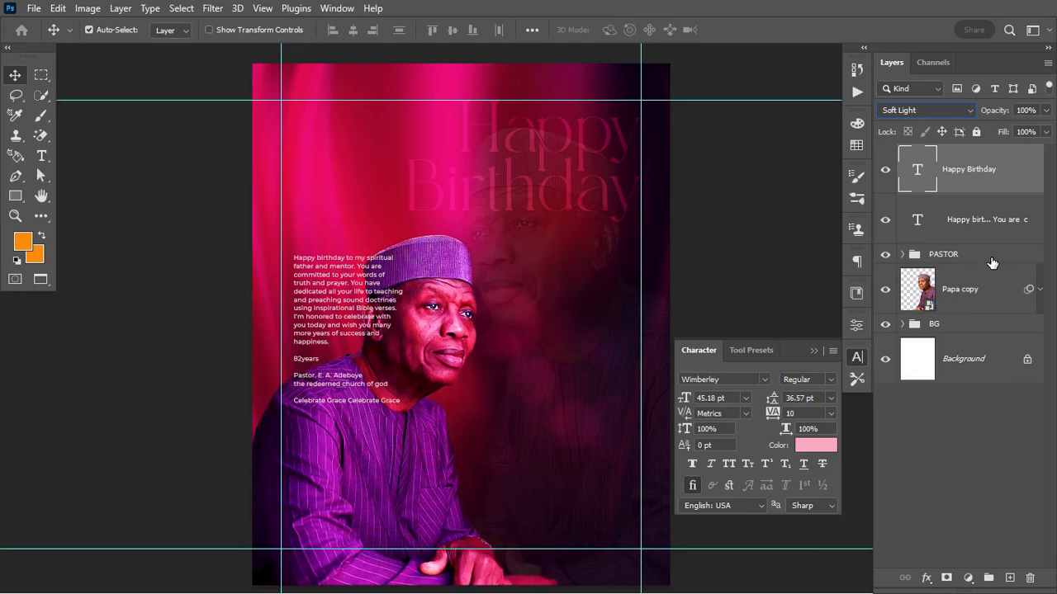
pyautogui.hotkey('ctrl', 'j')
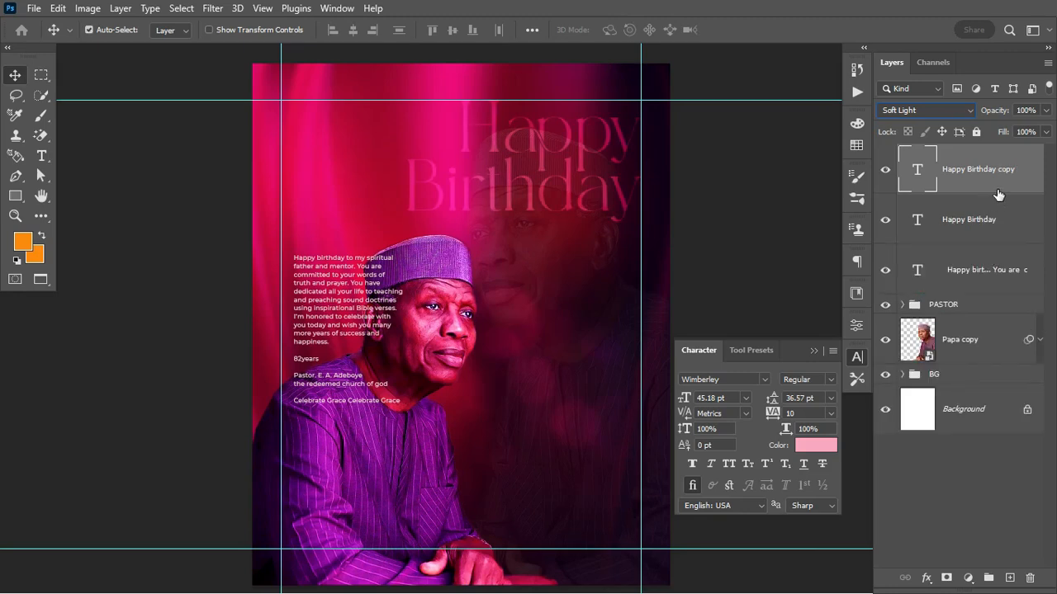
pyautogui.click(947, 108)
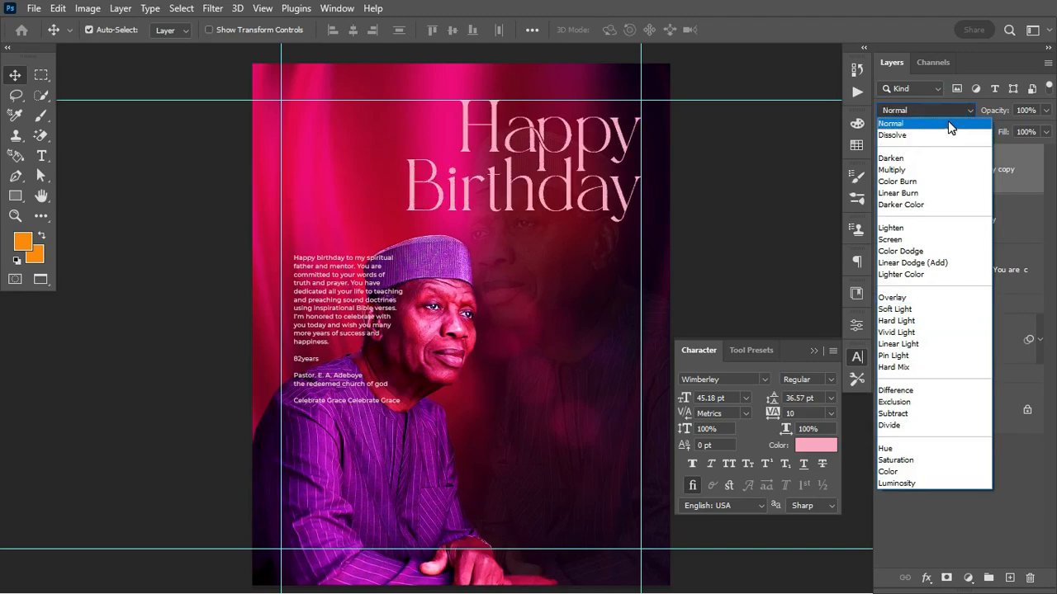
pyautogui.click(948, 106)
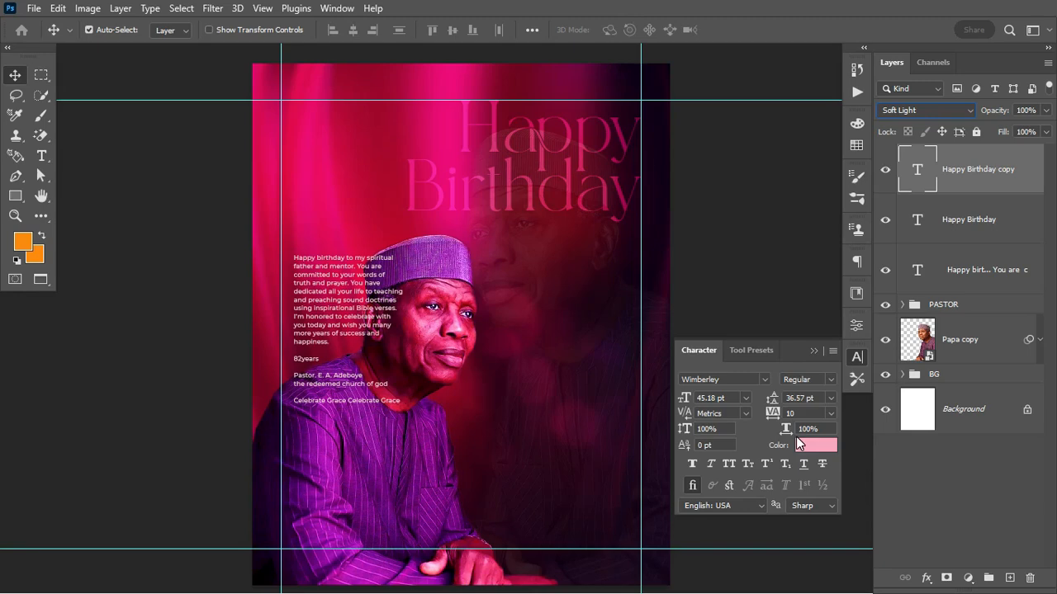
# Recolour the duplicated heading to orange FB8A05 and set its blend mode to Luminosity.
pyautogui.click(813, 446)
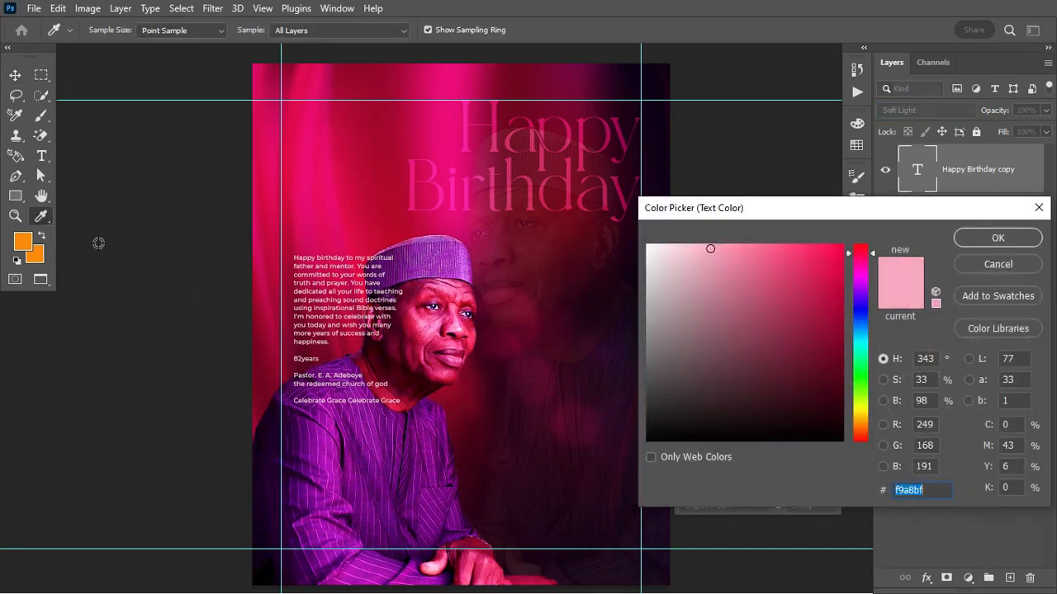
pyautogui.click(25, 241)
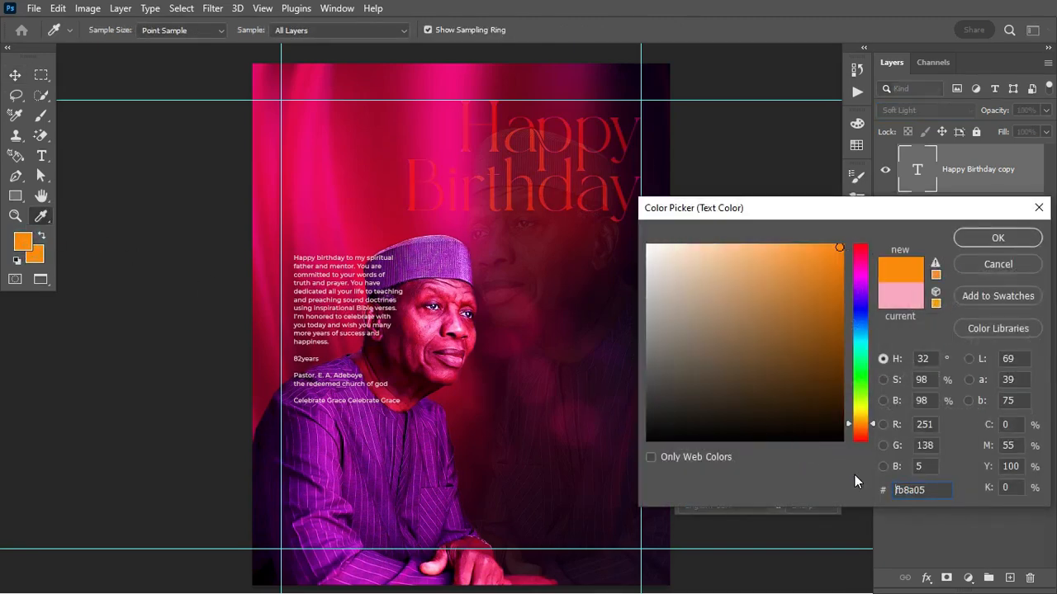
pyautogui.click(943, 493)
pyautogui.click(983, 238)
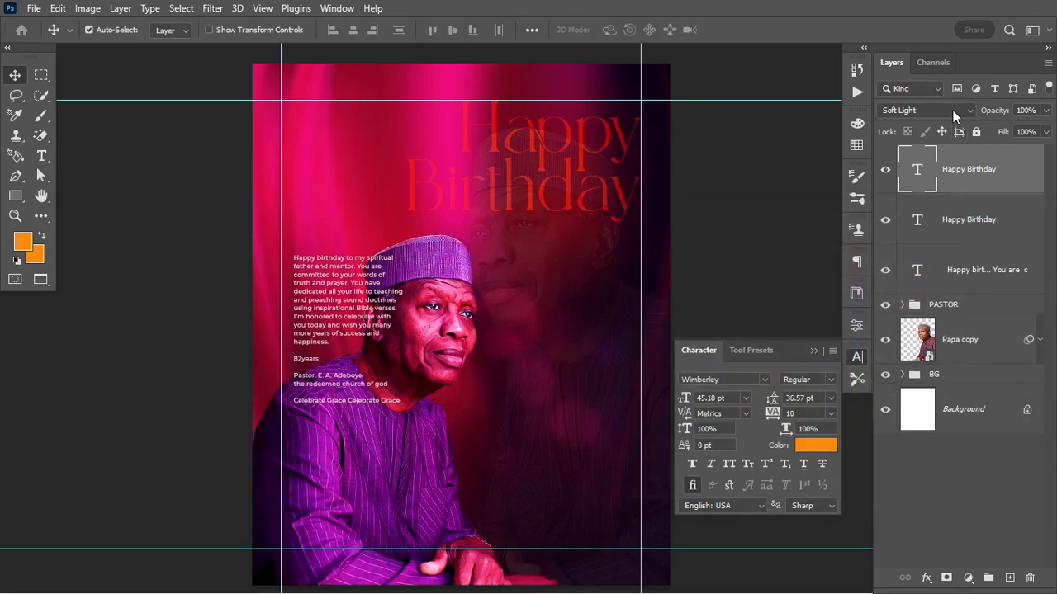
pyautogui.click(953, 111)
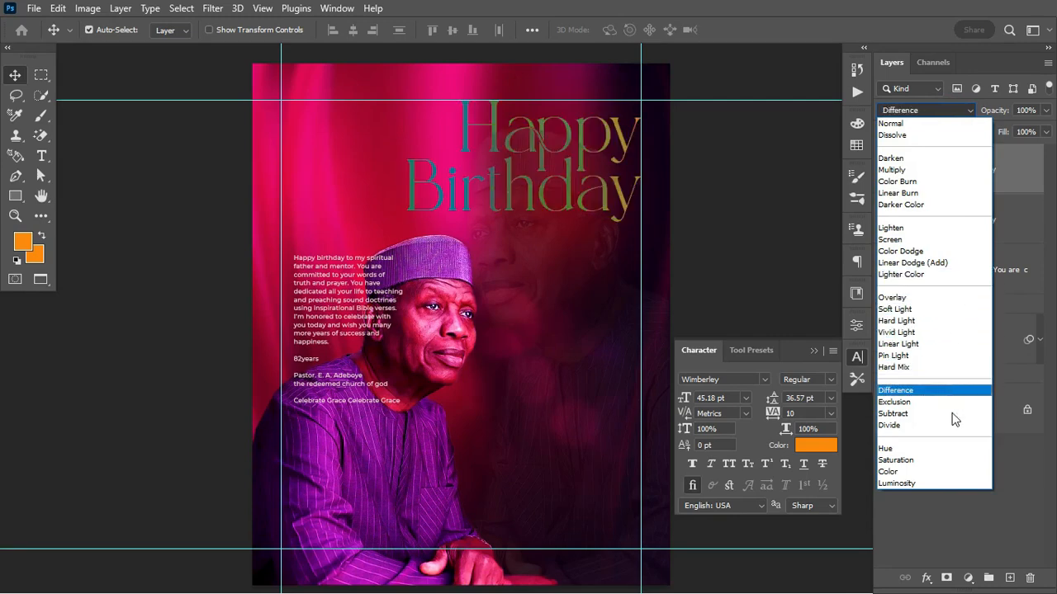
pyautogui.click(939, 483)
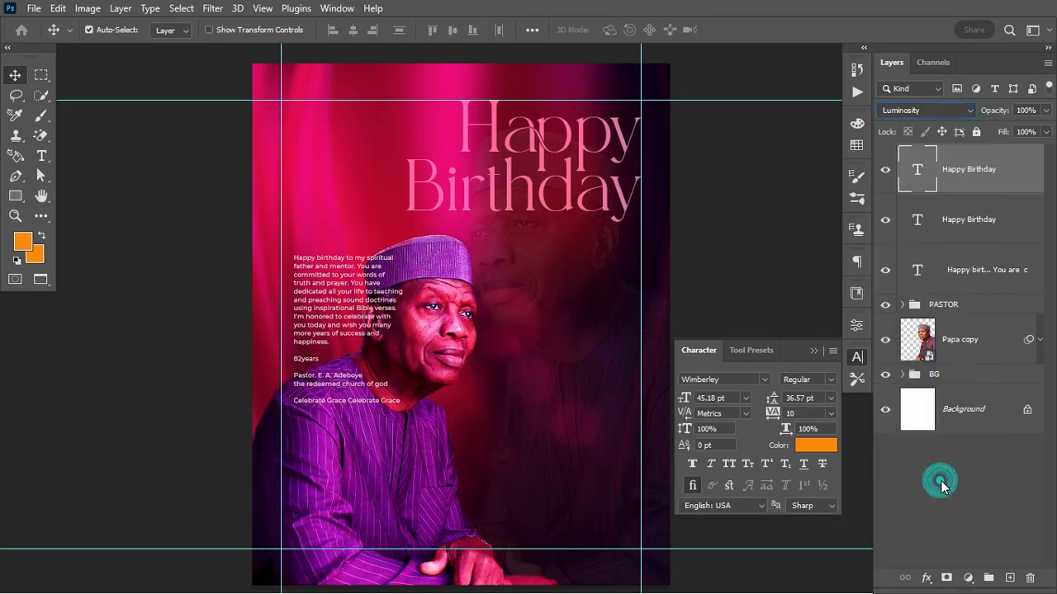
# Group the two Happy Birthday heading layers and name the group THEME.
pyautogui.keyDown('shift'); pyautogui.click(993, 221); pyautogui.keyUp('shift')
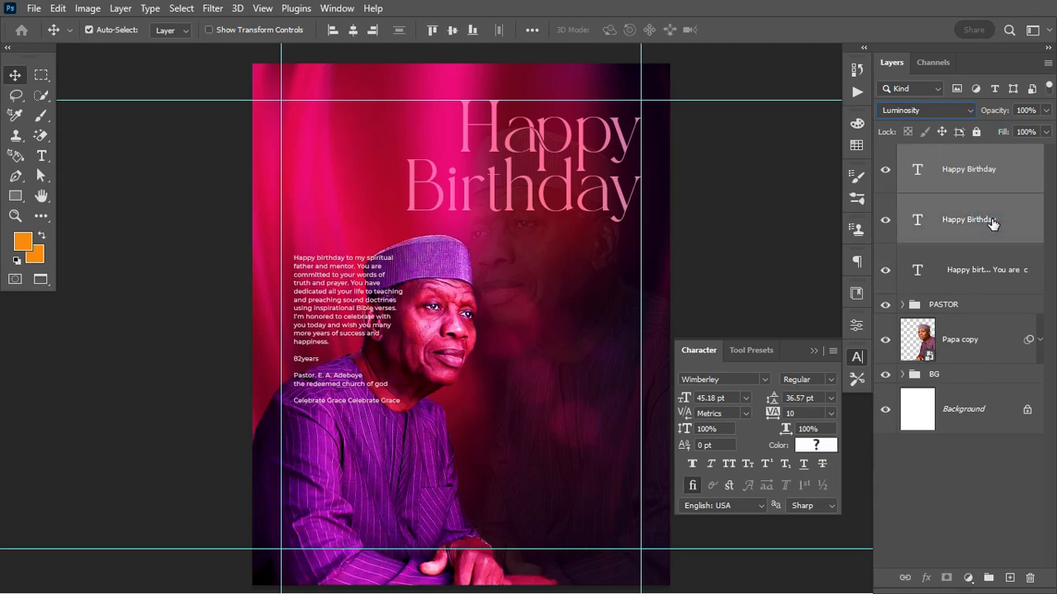
pyautogui.hotkey('ctrl', 'g')
pyautogui.doubleClick(939, 153)
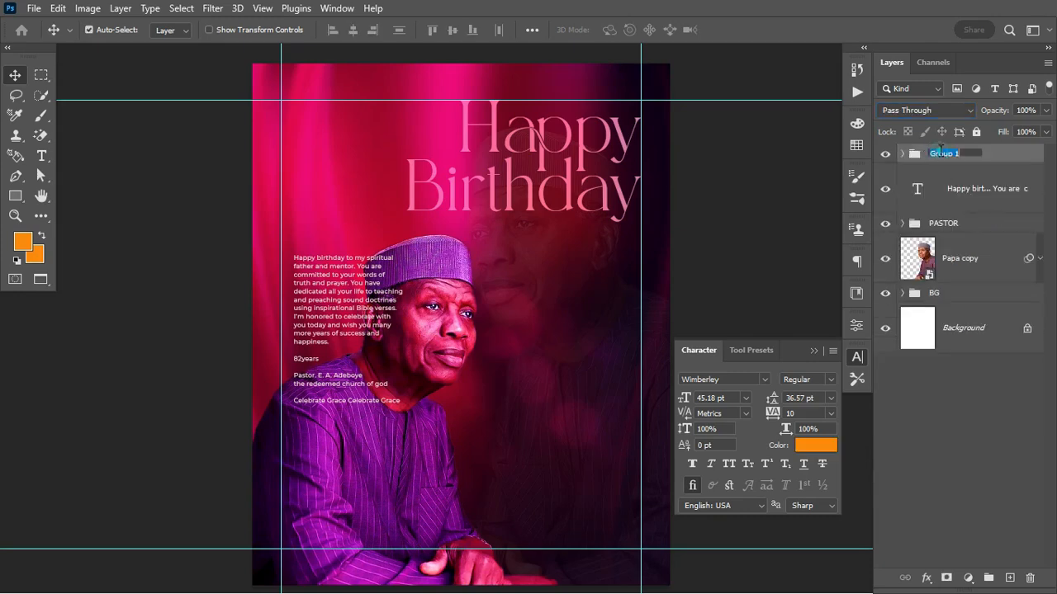
pyautogui.write('THEME')
pyautogui.press('Return')
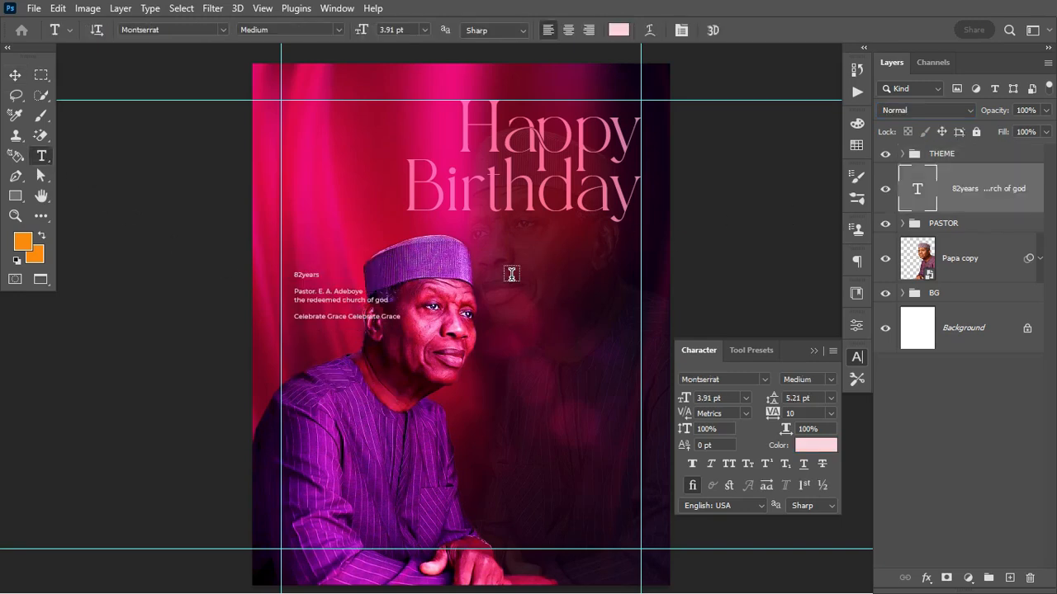
# Place the birthday message paragraph beside the portrait as its own text layer, keeping the pale pink colour FDD4DF.
pyautogui.click(511, 274)
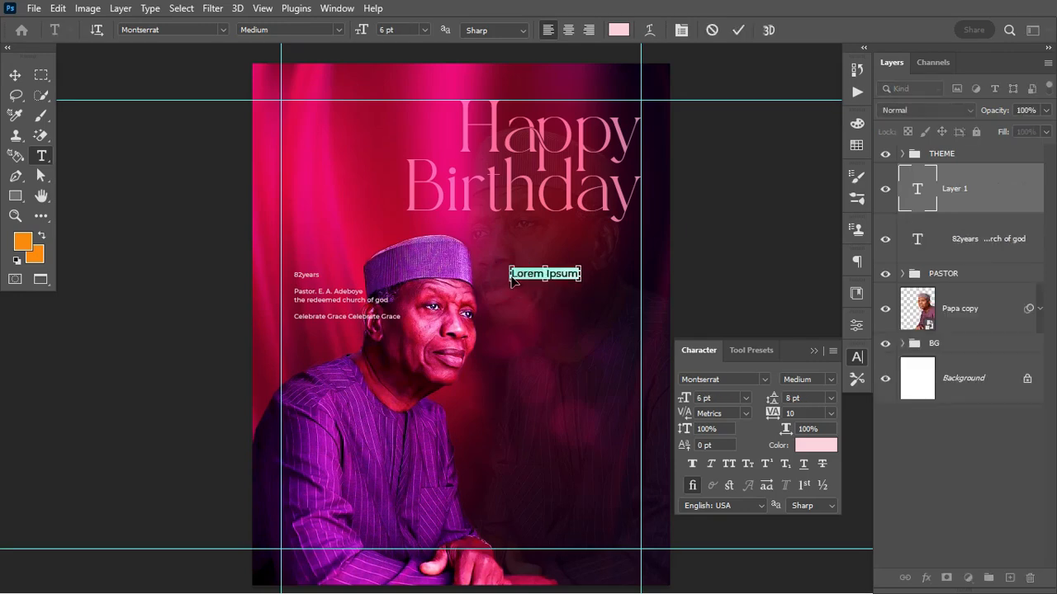
pyautogui.write("Happy birthday to my spiritual father and mentor. You are committed to your words of truth and prayer. You have dedicated all your life to teaching and preaching sound doctrines using inspirational Bible verses. I'm honored to celebrate with you today and wish you many more years of success and happiness.")
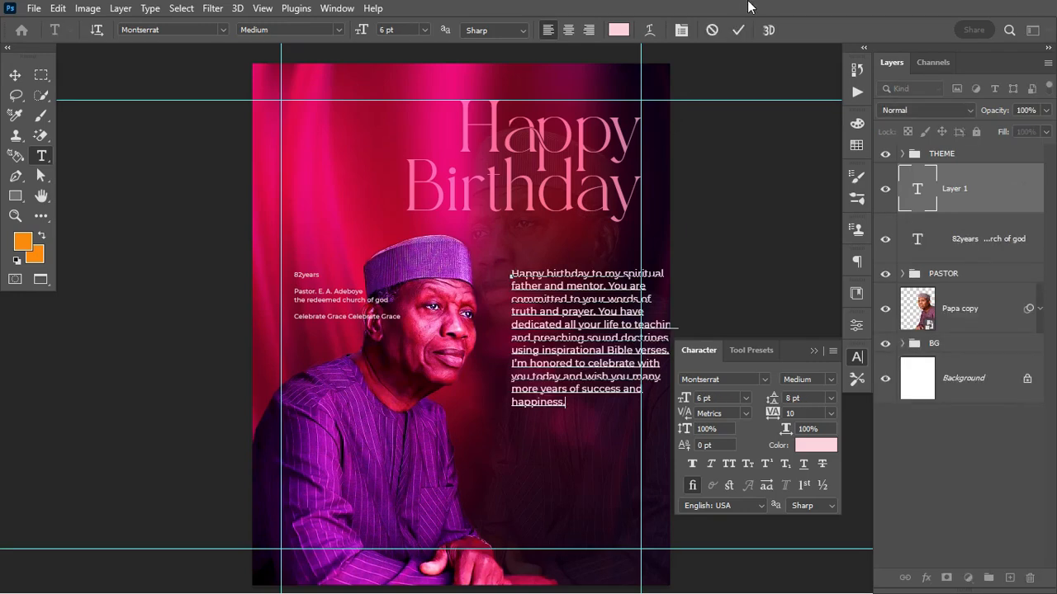
pyautogui.click(738, 30)
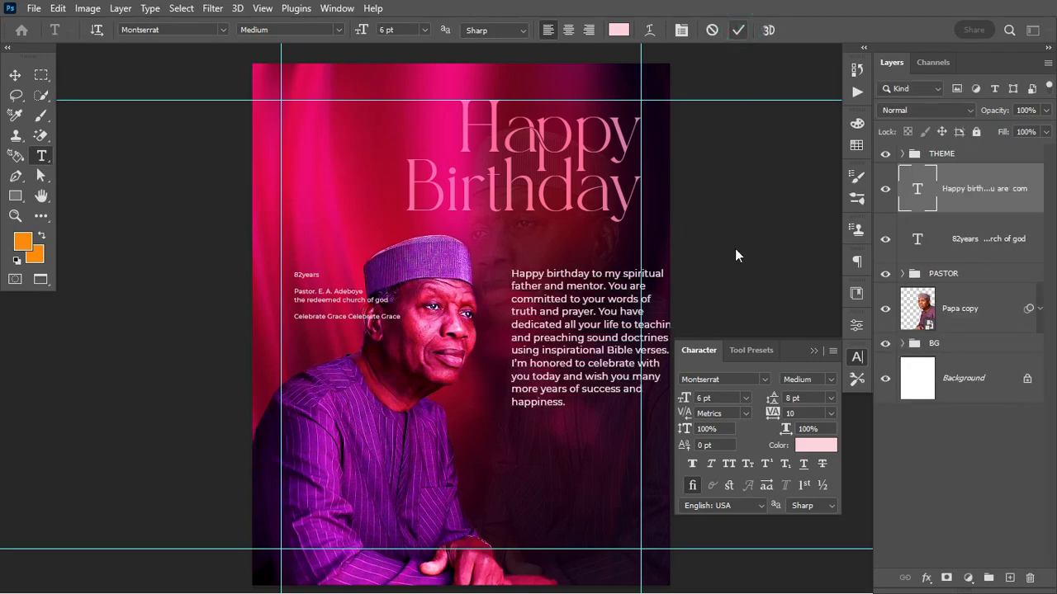
pyautogui.click(825, 443)
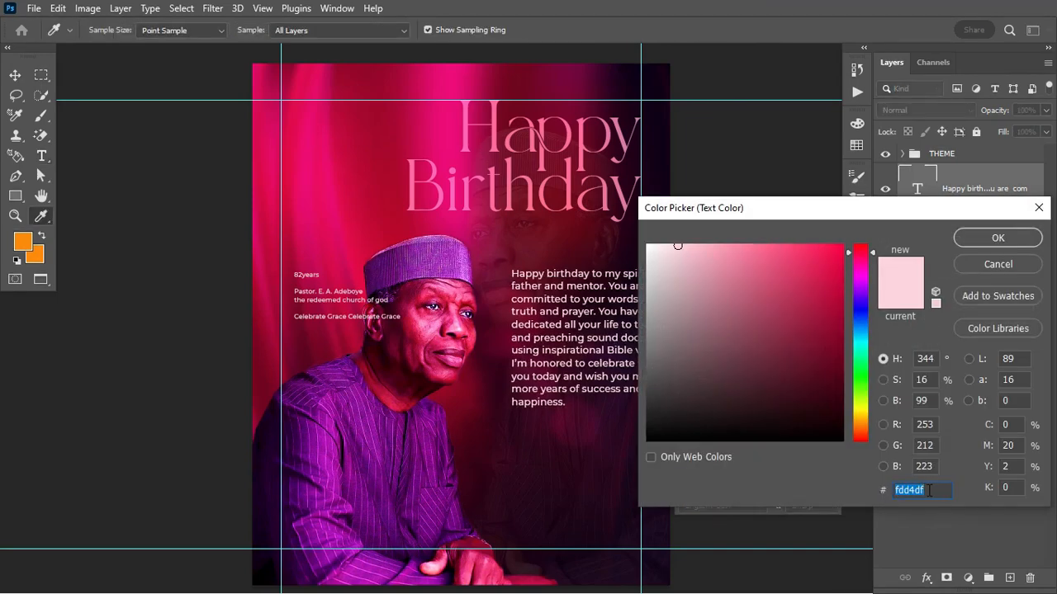
pyautogui.click(978, 239)
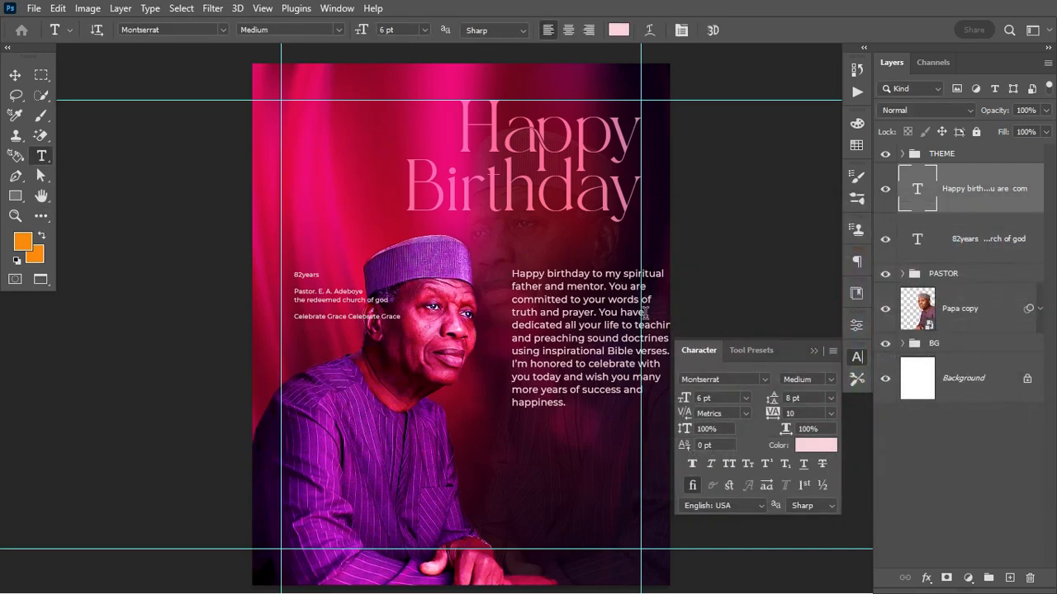
# Set the birthday message paragraph's leading to 10 pt.
pyautogui.click(775, 400)
pyautogui.moveTo(776, 400); pyautogui.dragTo(779, 400)
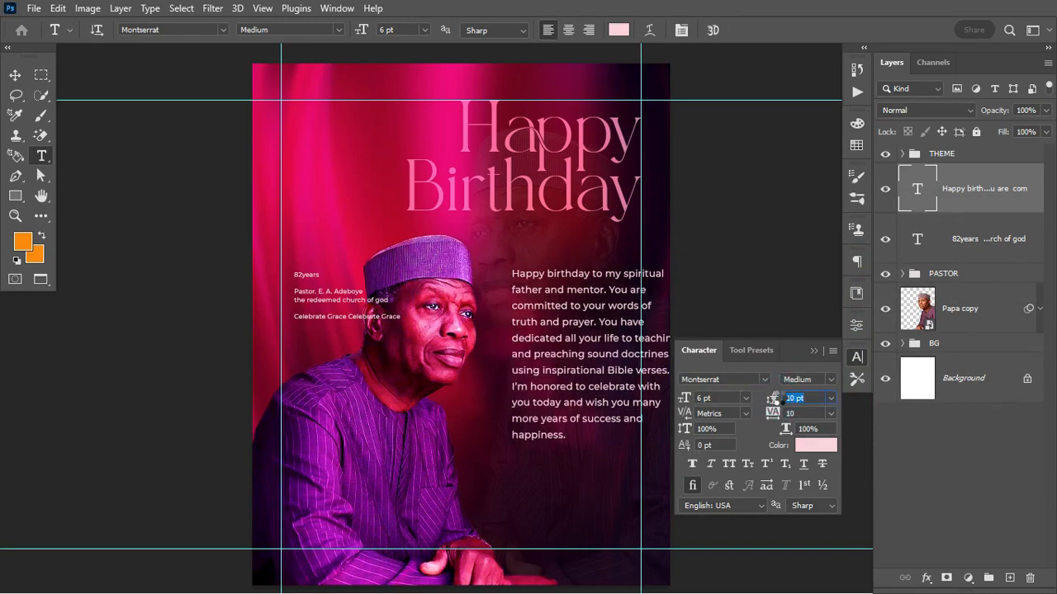
pyautogui.click(814, 351)
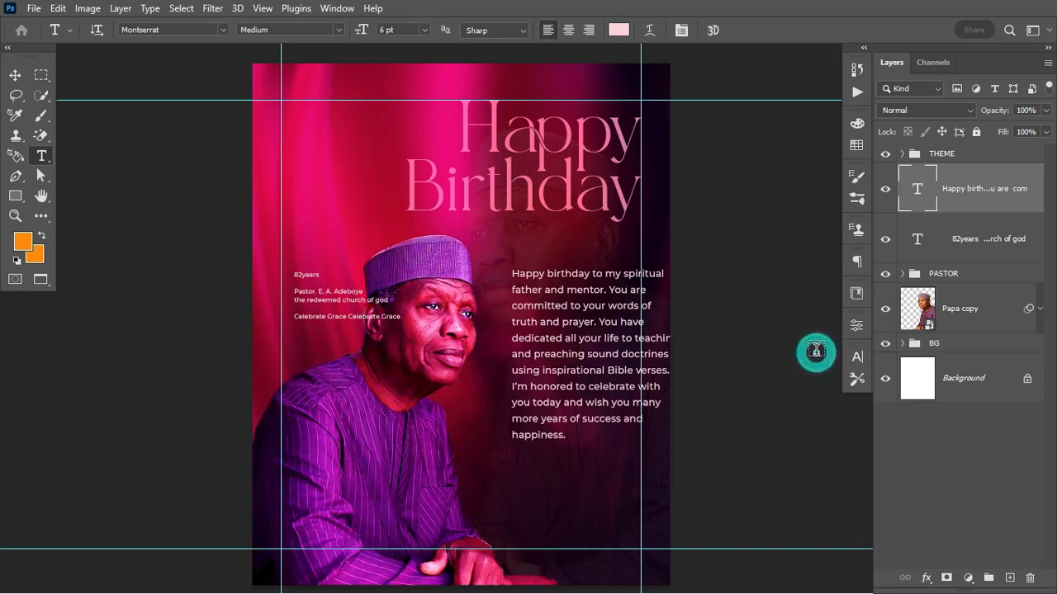
# Align the message paragraph with the right margin guide and scale it down to fit beside the portrait's face.
pyautogui.press('v')
pyautogui.moveTo(621, 375); pyautogui.dragTo(583, 354)
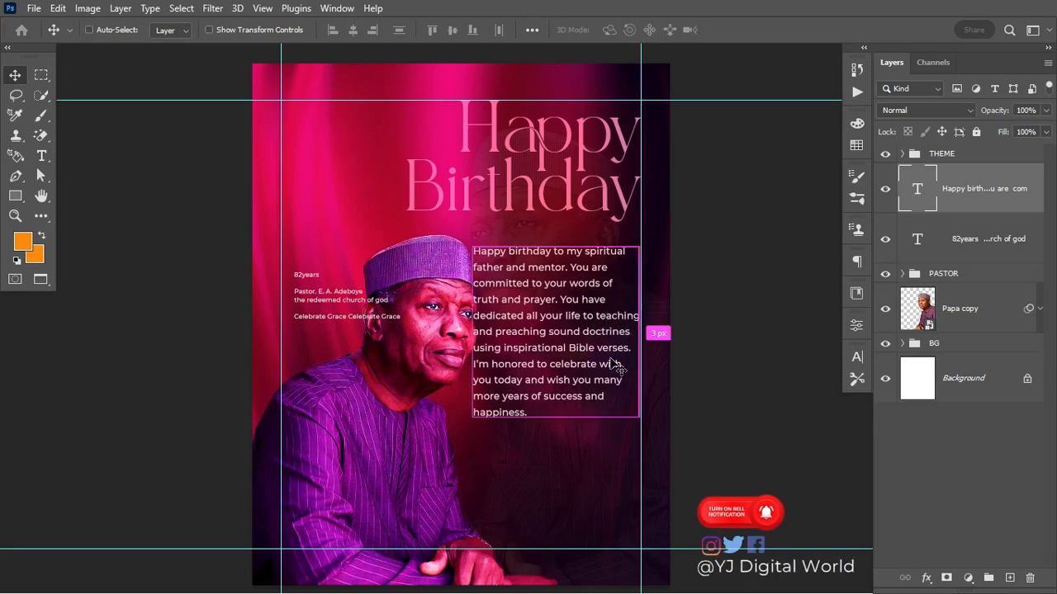
pyautogui.hotkey('ctrl', 't')
pyautogui.moveTo(474, 418); pyautogui.dragTo(539, 392)
pyautogui.moveTo(581, 335); pyautogui.dragTo(583, 353)
pyautogui.press('Return')
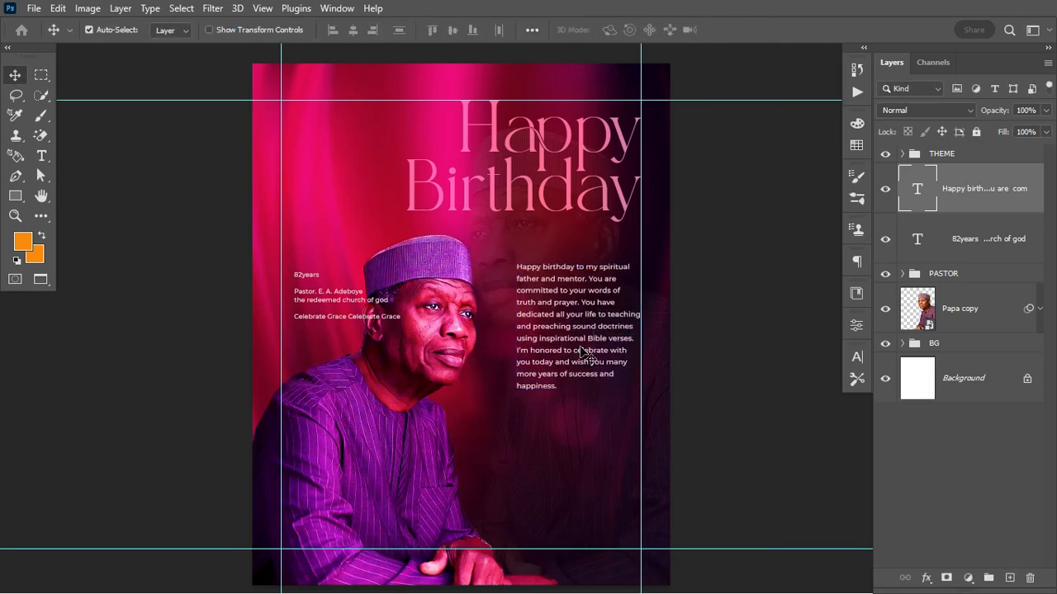
# Nudge the message paragraph up closer to the heading and enlarge it slightly.
pyautogui.hotkey('shift', 'Up')
pyautogui.hotkey('shift', 'Up')
pyautogui.hotkey('shift', 'Up')
pyautogui.hotkey('shift', 'Up')
pyautogui.hotkey('shift', 'Up')
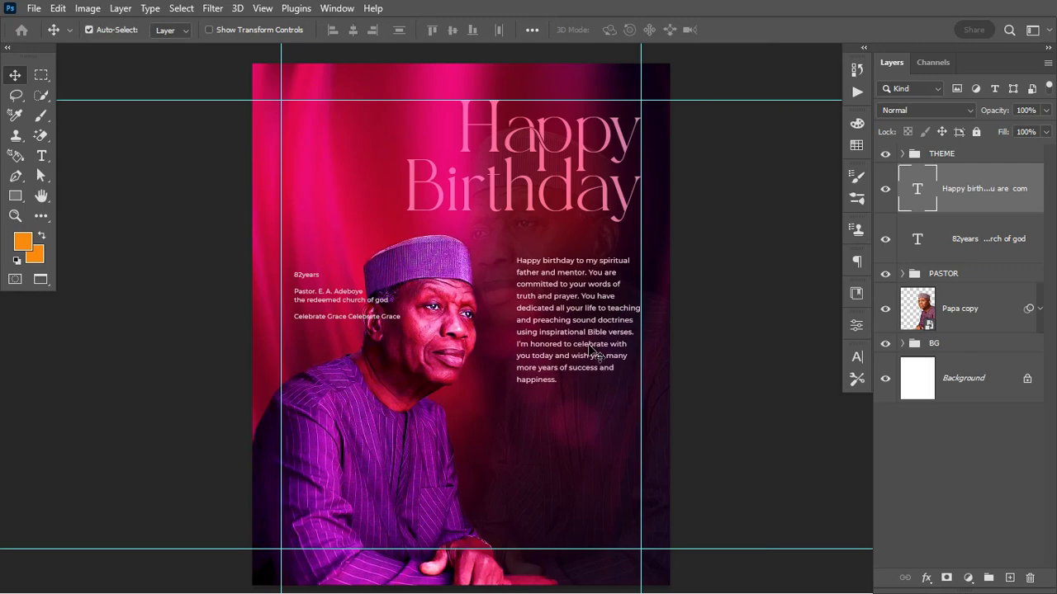
pyautogui.hotkey('ctrl', 't')
pyautogui.click(516, 379)
pyautogui.moveTo(516, 380); pyautogui.dragTo(512, 384)
pyautogui.press('Return')
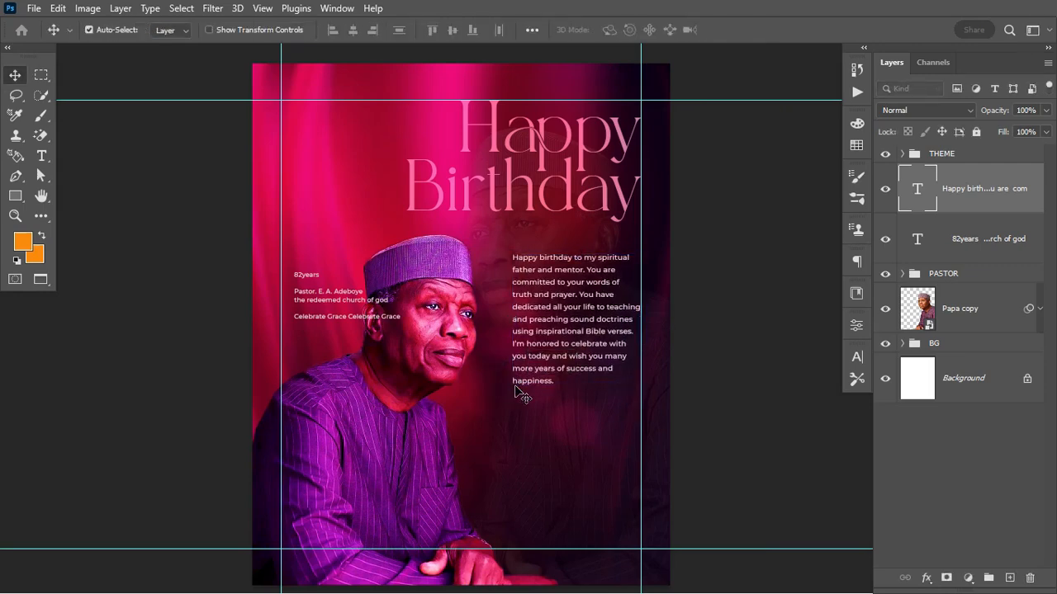
# Scale the PASTOR group down slightly toward its lower-left corner to open space below the heading.
pyautogui.click(971, 274)
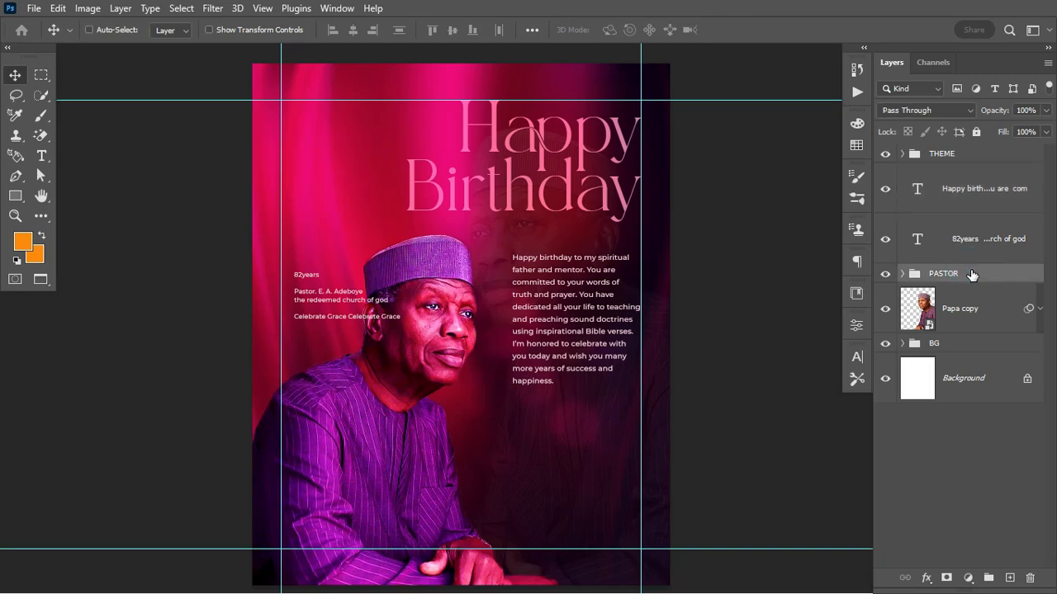
pyautogui.hotkey('ctrl', 't')
pyautogui.moveTo(563, 232); pyautogui.dragTo(551, 241)
pyautogui.press('Return')
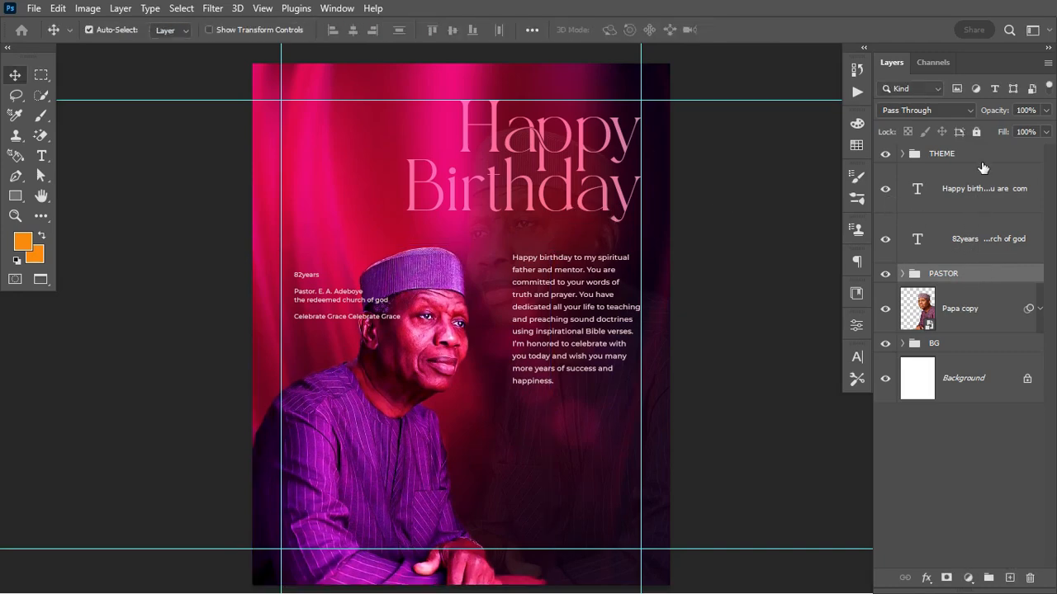
# Enlarge the THEME group slightly down and to the left, keeping it against the top and right margin guides.
pyautogui.click(981, 154)
pyautogui.hotkey('ctrl', 't')
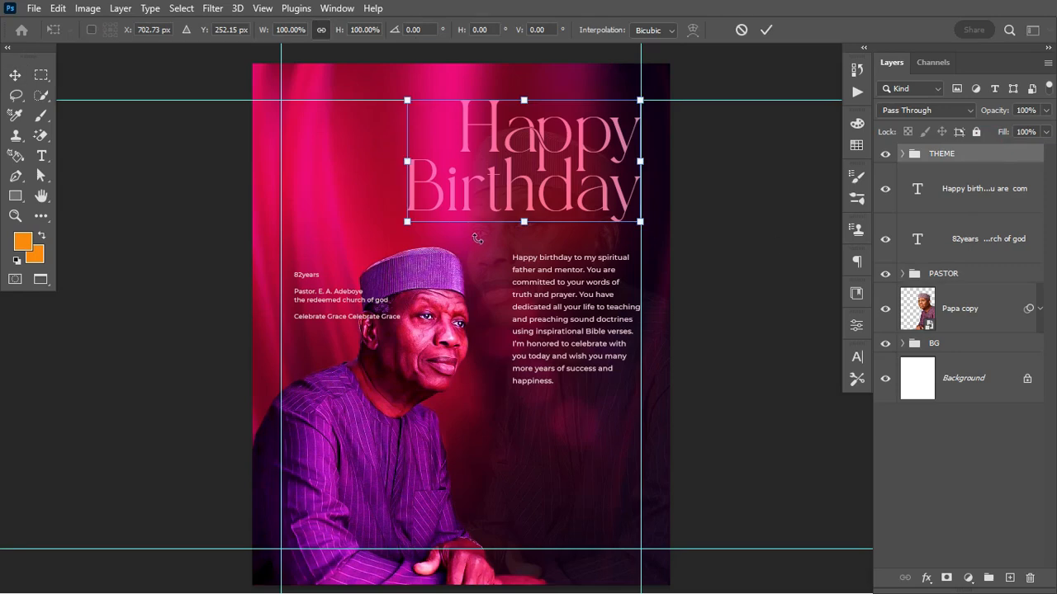
pyautogui.moveTo(406, 225); pyautogui.dragTo(388, 245)
pyautogui.press('Return')
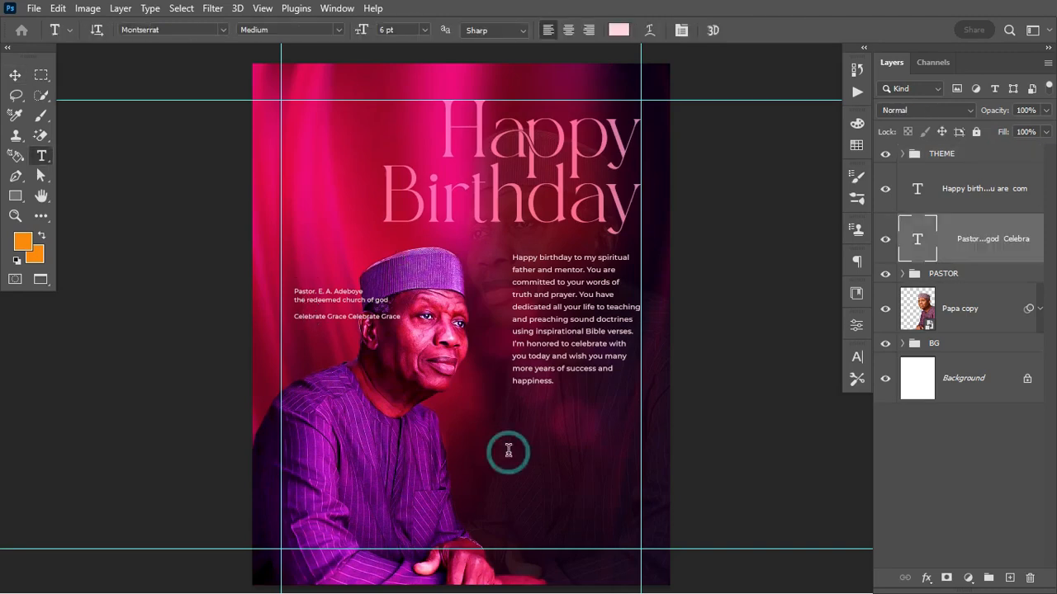
# Add a separate 82years text below the message paragraph and enlarge its number 82 to 19 pt.
pyautogui.click(508, 453)
pyautogui.write('82years')
pyautogui.hotkey('ctrl', 'Return')
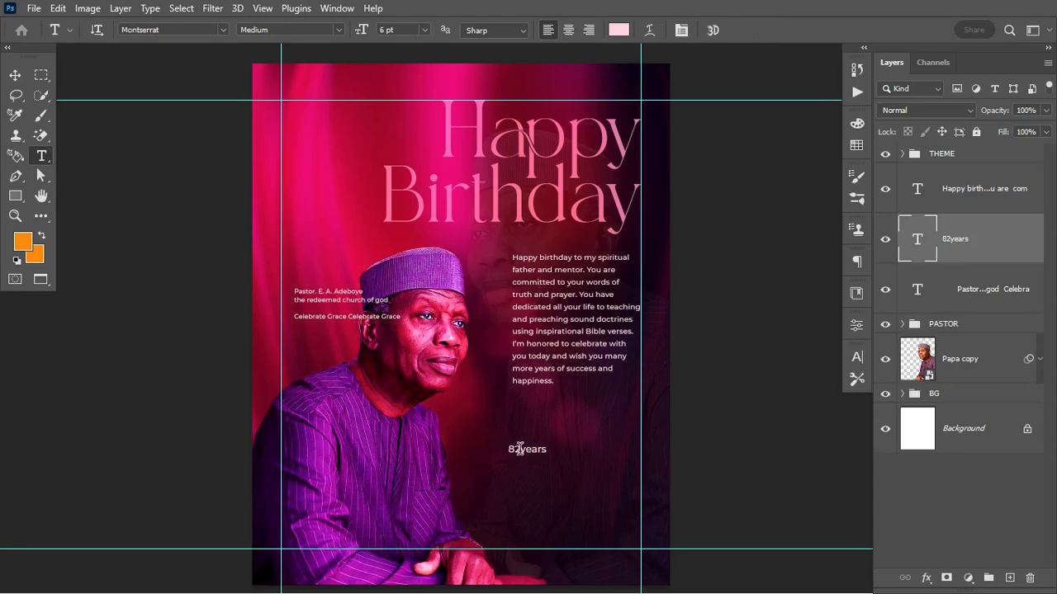
pyautogui.moveTo(519, 448); pyautogui.dragTo(507, 449)
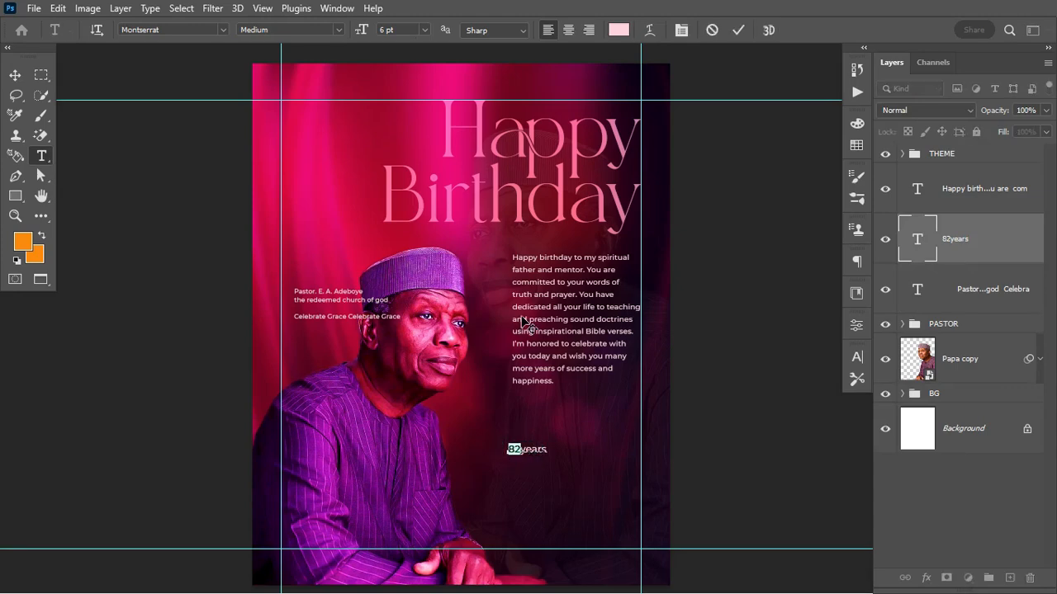
pyautogui.moveTo(363, 30); pyautogui.dragTo(379, 36)
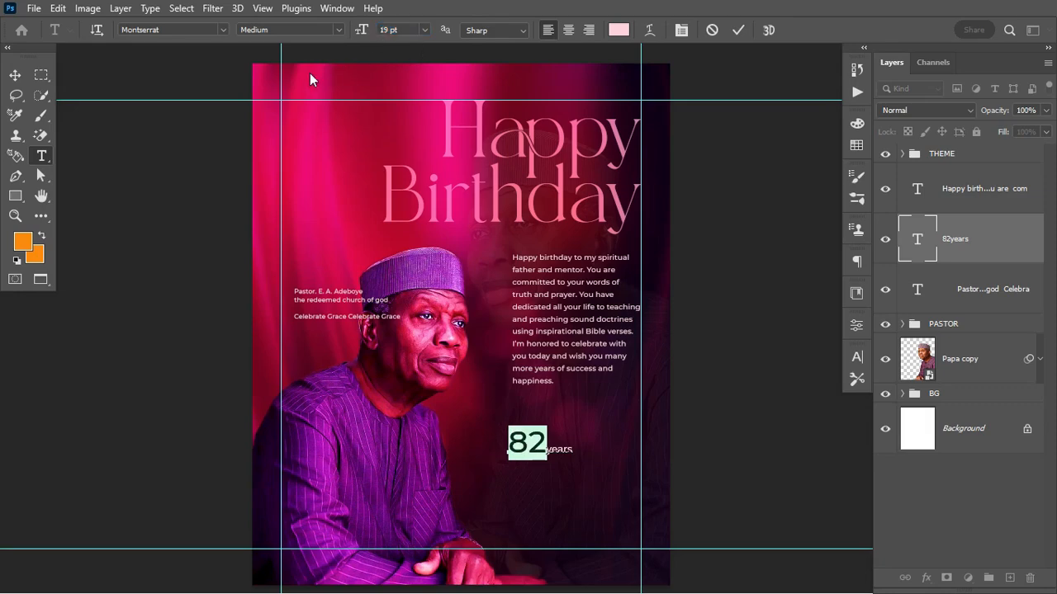
# Change the font of the whole 82years text to Wimberley Regular.
pyautogui.hotkey('ctrl', 'a')
pyautogui.click(169, 30)
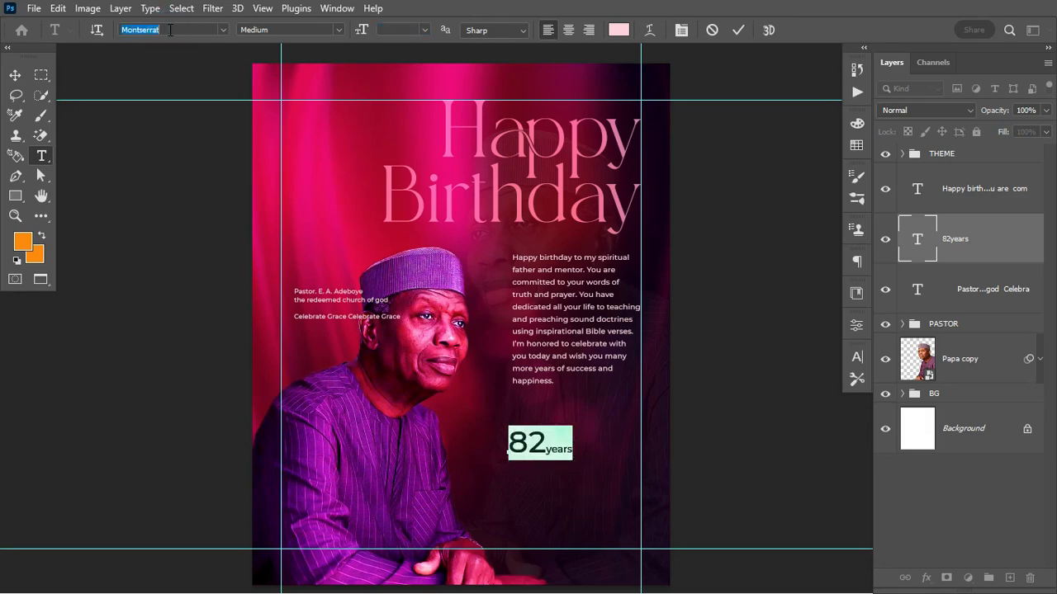
pyautogui.write('WIM')
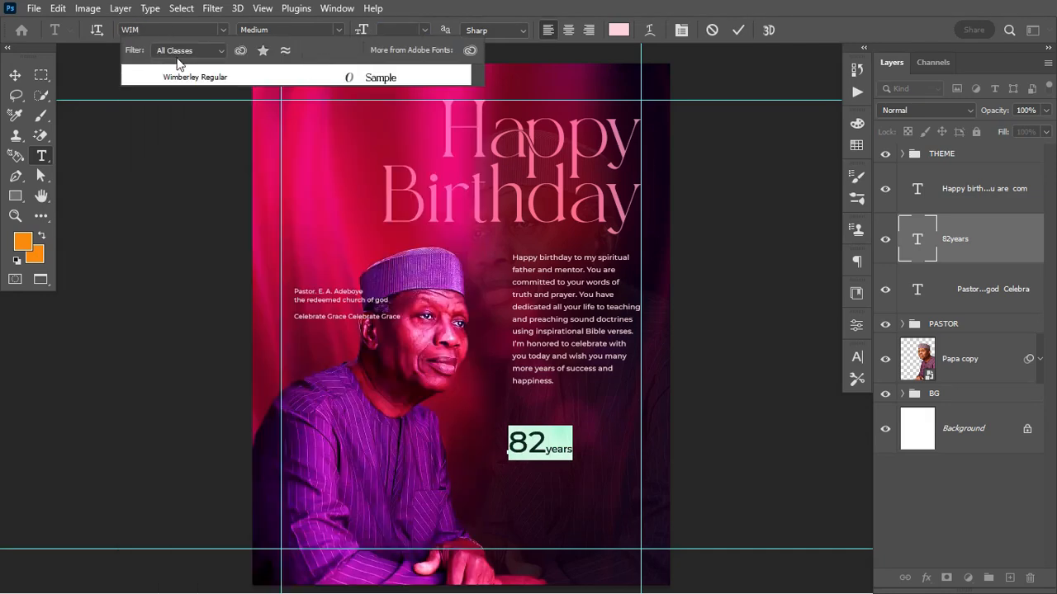
pyautogui.click(314, 79)
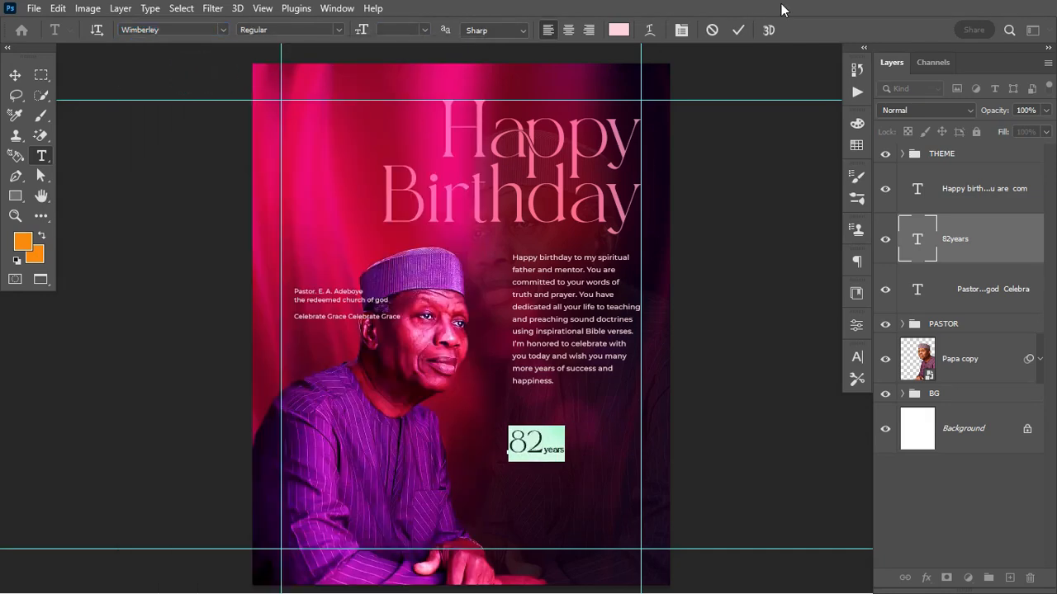
pyautogui.click(738, 29)
# Enlarge the 82years text to about 235% so it spans the message paragraph's width up to the right margin guide.
pyautogui.hotkey('ctrl', 't')
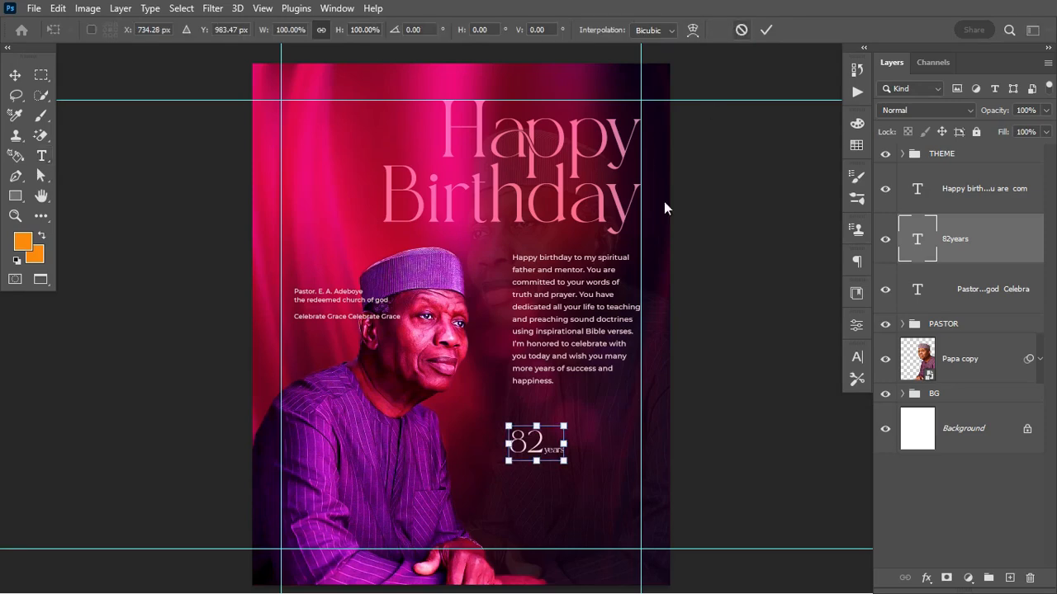
pyautogui.moveTo(569, 462); pyautogui.dragTo(595, 483)
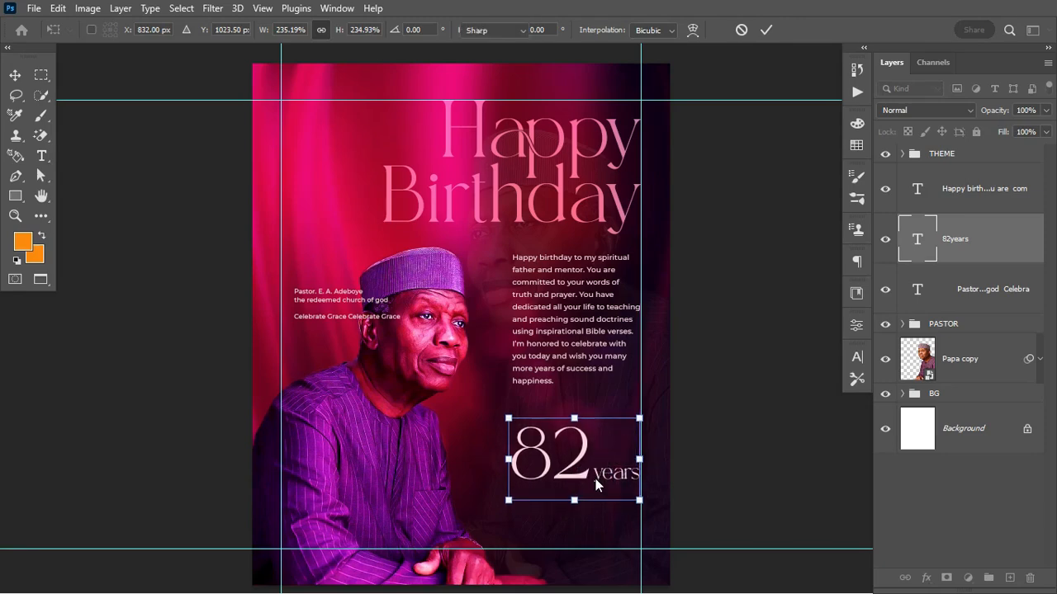
pyautogui.press('Return')
pyautogui.press('v')
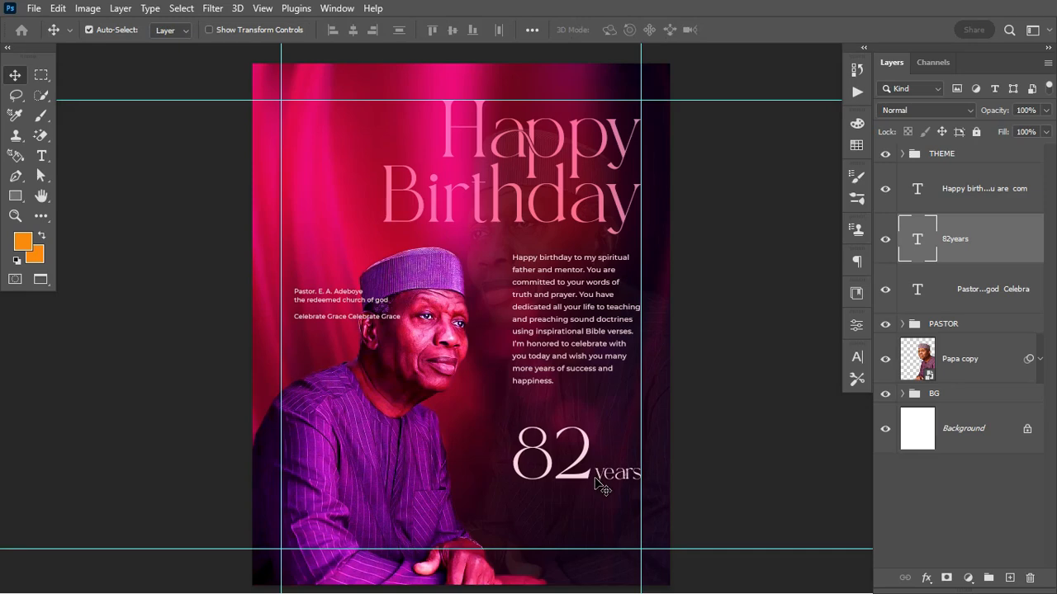
# Duplicate the 82years text directly below itself and replace the copy's wording with the celebrant's birth date.
pyautogui.press('ctrl')
pyautogui.moveTo(568, 467); pyautogui.dragTo(566, 508)
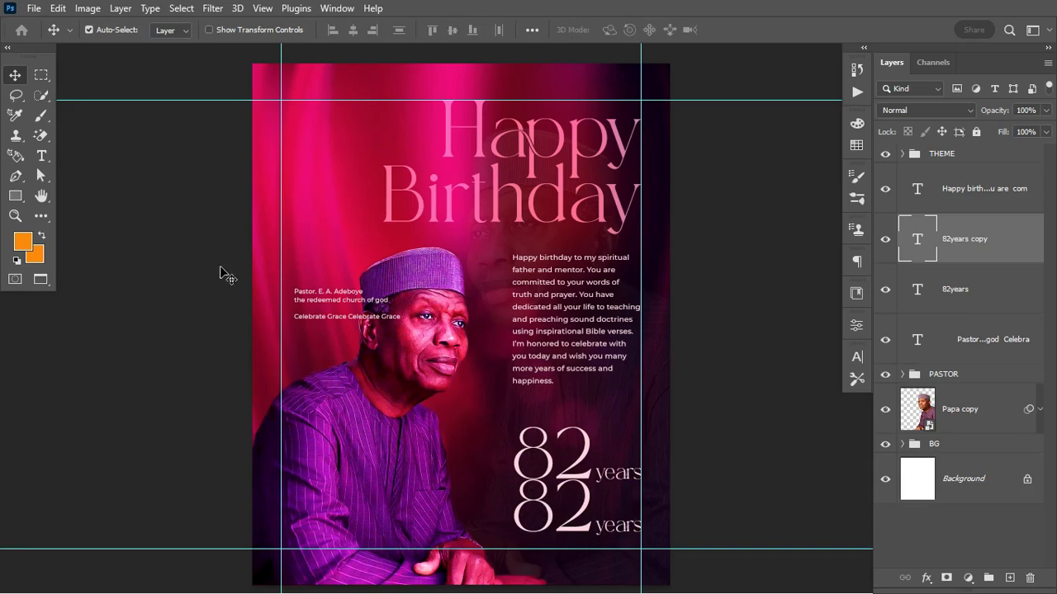
pyautogui.click(43, 156)
pyautogui.doubleClick(549, 492)
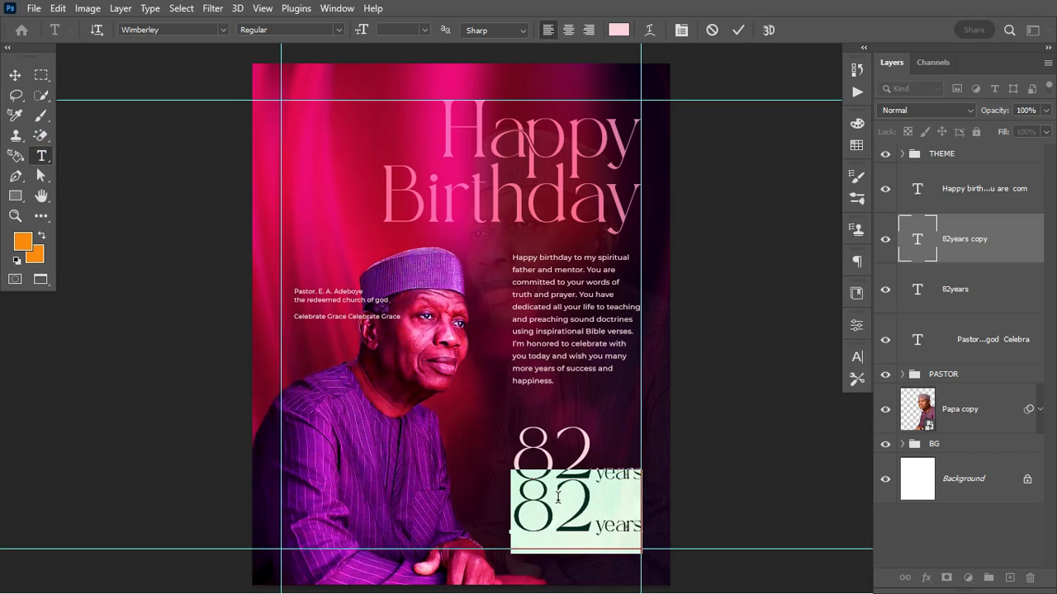
pyautogui.write('2')
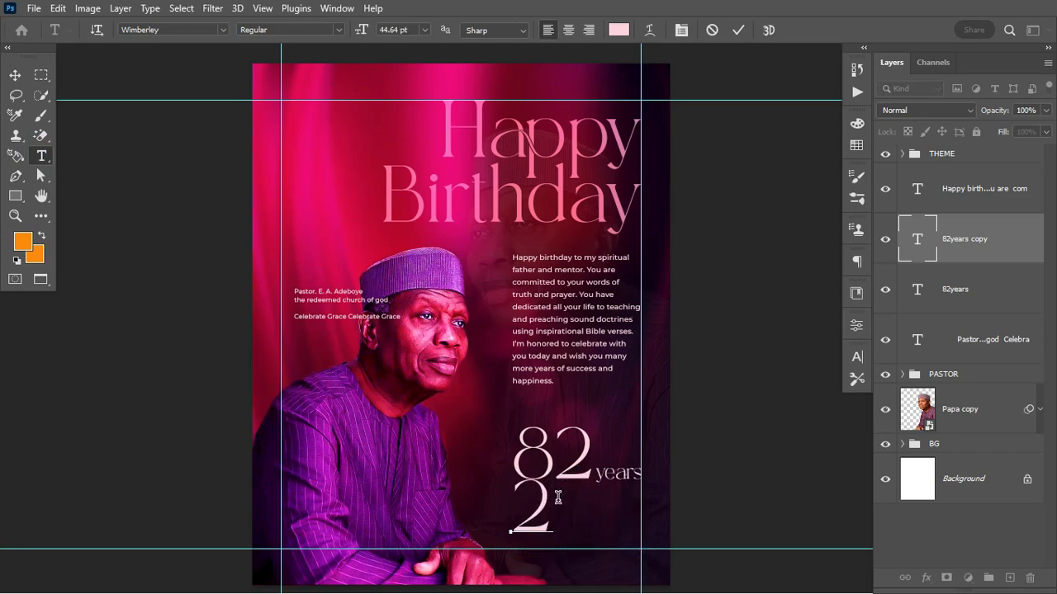
pyautogui.write('nd March 1954')
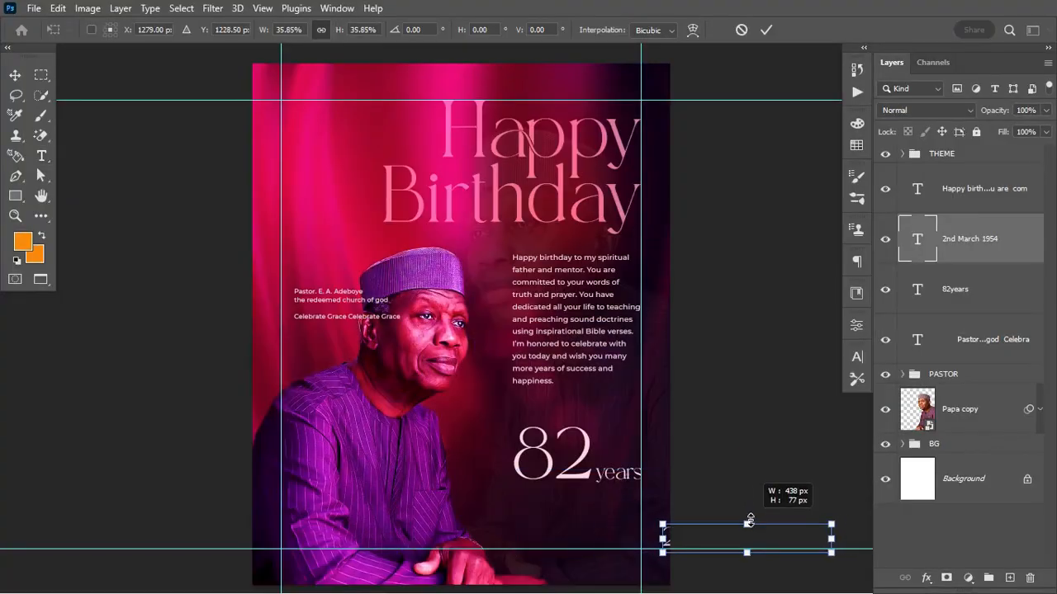
# Correct the year in the date text, then shrink it and place it under the word years against the right margin guide.
pyautogui.moveTo(748, 521); pyautogui.dragTo(636, 578)
pyautogui.moveTo(660, 499); pyautogui.dragTo(619, 500)
pyautogui.write('42')
pyautogui.hotkey('ctrl', 'Return')
pyautogui.press('v')
pyautogui.hotkey('ctrl', 't')
pyautogui.moveTo(503, 509); pyautogui.dragTo(548, 498)
pyautogui.press('Return')
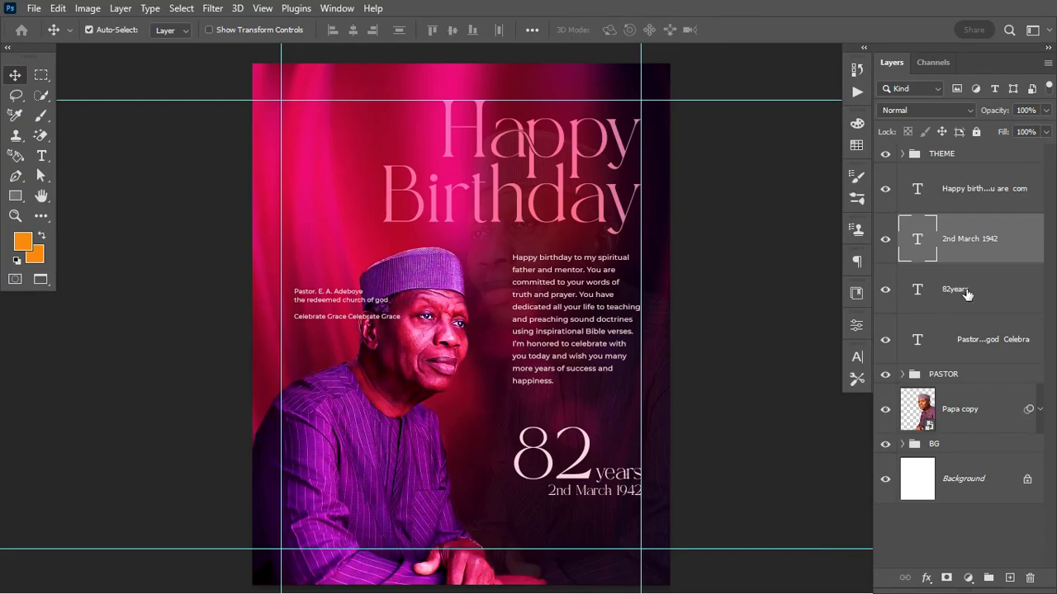
# Enlarge the 82years text and the date below it together slightly, keeping them against the right margin guide.
pyautogui.keyDown('shift'); pyautogui.click(983, 290); pyautogui.keyUp('shift')
pyautogui.hotkey('ctrl', 't')
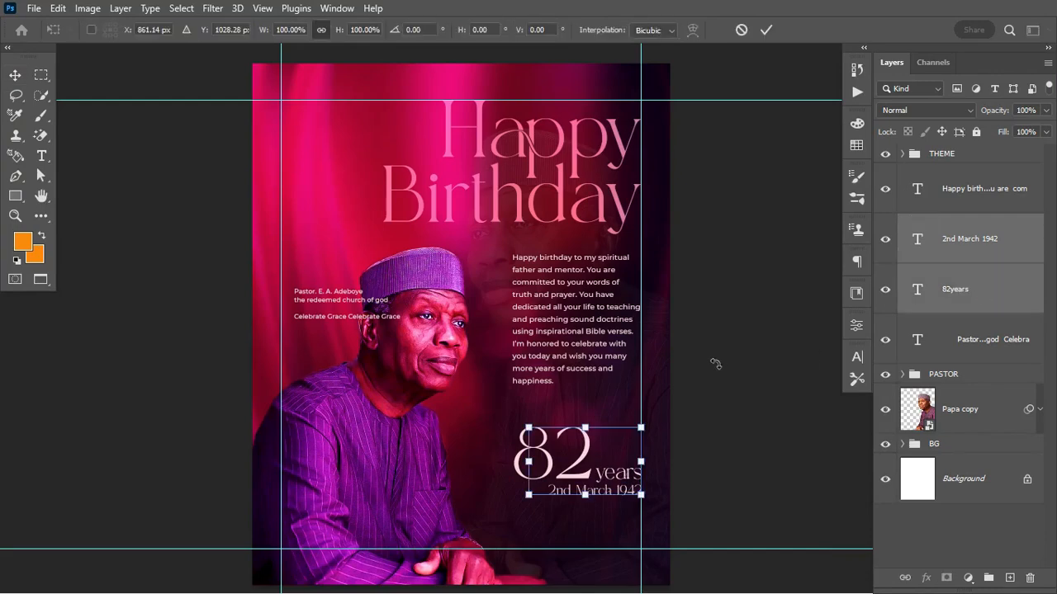
pyautogui.moveTo(528, 493)
pyautogui.mouseDown()
pyautogui.moveTo(521, 498)
pyautogui.moveTo(548, 487)
pyautogui.mouseUp()
pyautogui.press('Return')
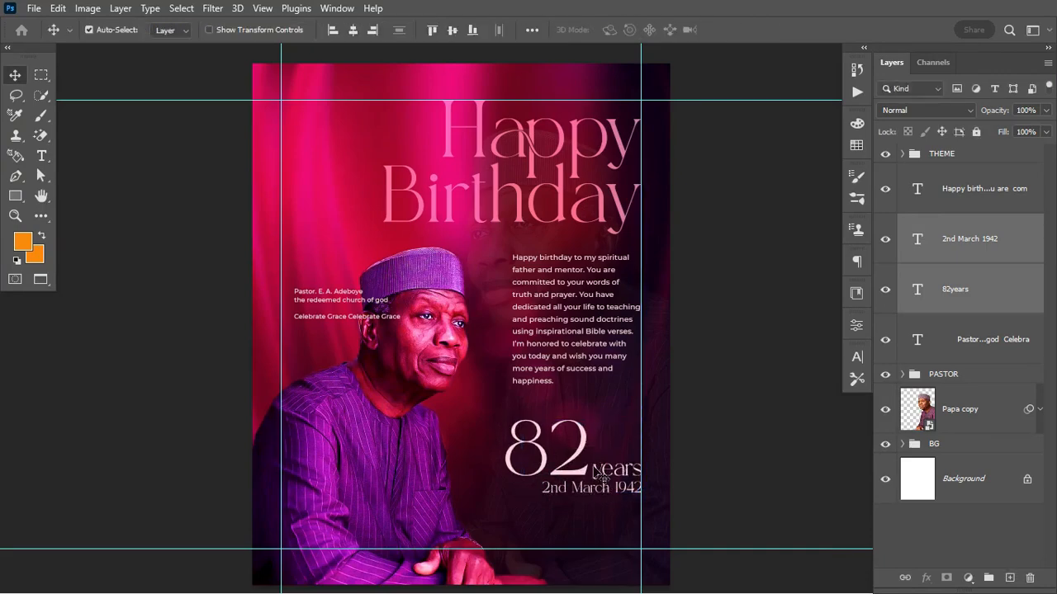
# Nudge the message paragraph down slightly and enlarge it until its left edge lines up with the number 82.
pyautogui.click(582, 322)
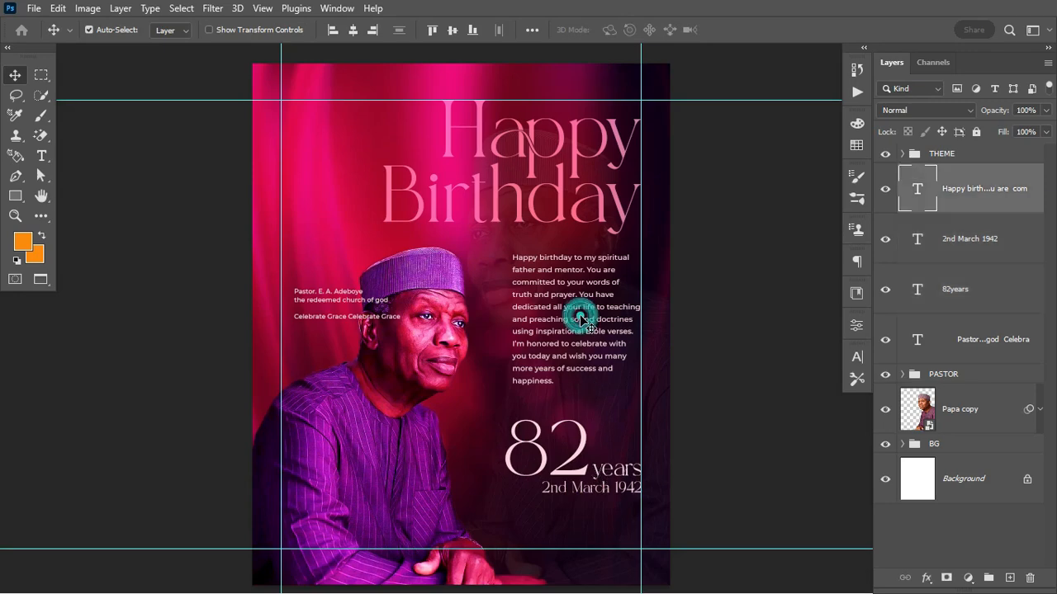
pyautogui.press('Down')
pyautogui.press('Down')
pyautogui.press('Down')
pyautogui.press('Down')
pyautogui.press('Down')
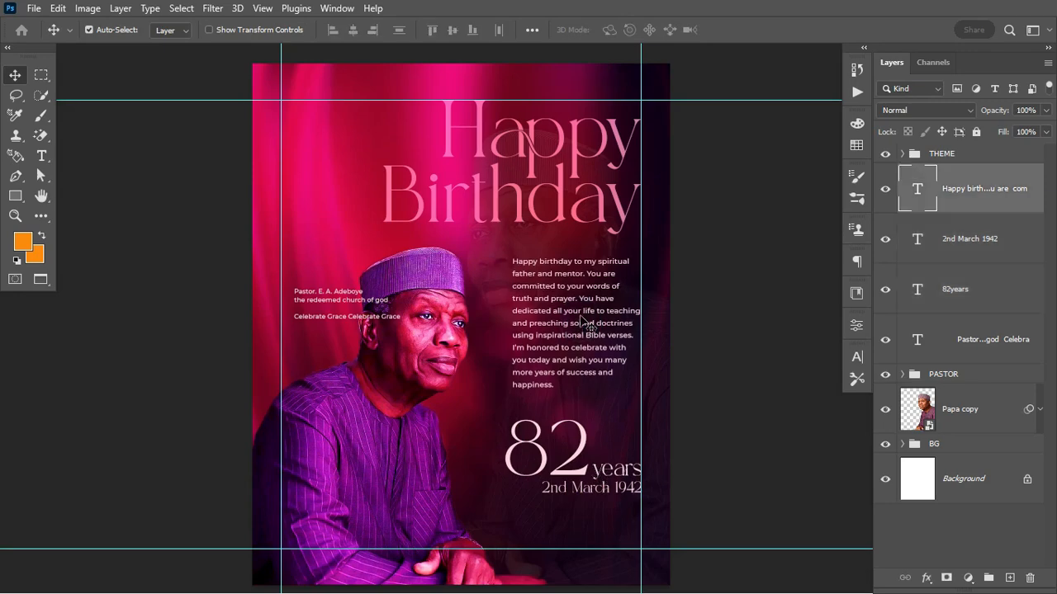
pyautogui.hotkey('ctrl', 't')
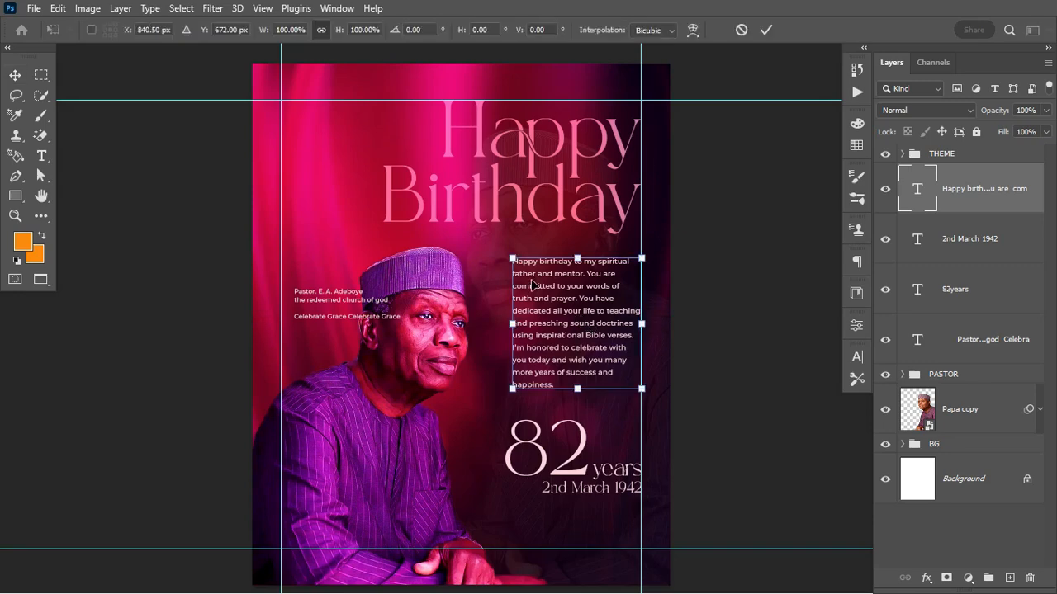
pyautogui.moveTo(511, 260); pyautogui.dragTo(510, 256)
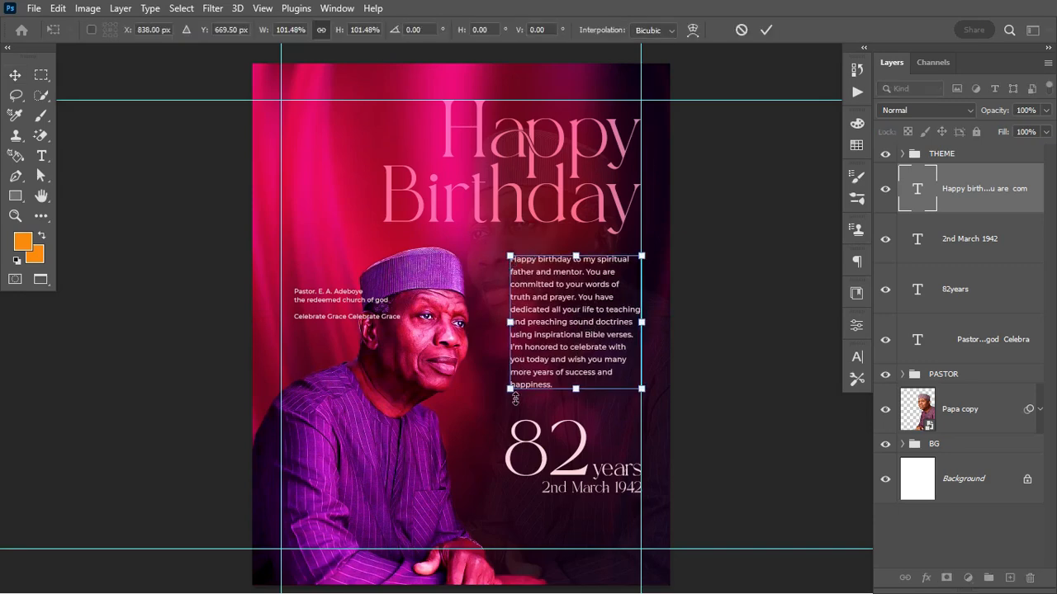
pyautogui.moveTo(510, 393); pyautogui.dragTo(506, 400)
pyautogui.press('Return')
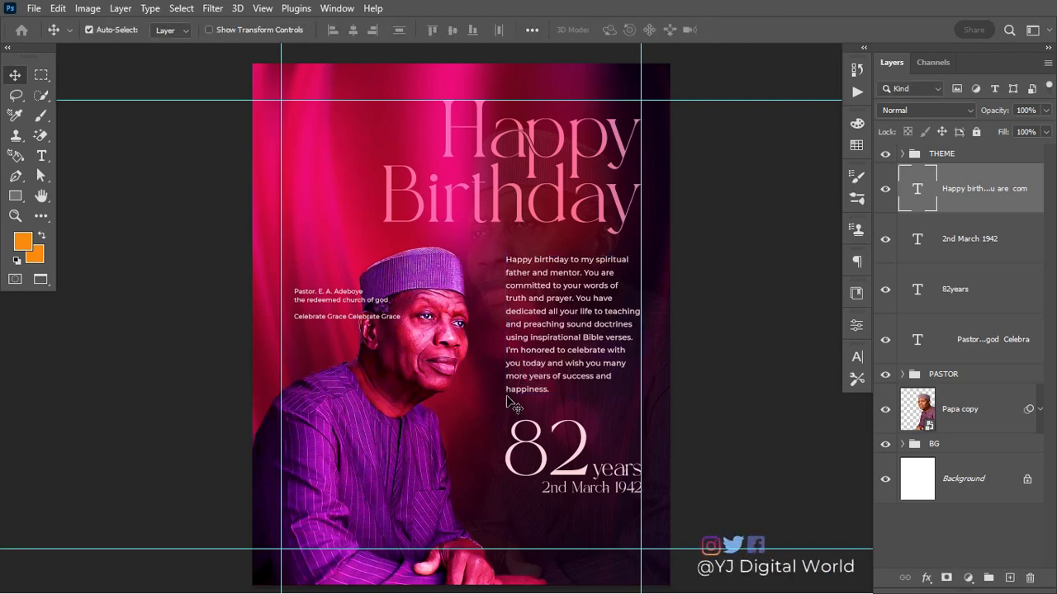
# Scale the 82years text and the date together down slightly toward the right margin guide.
pyautogui.click(970, 240)
pyautogui.keyDown('shift'); pyautogui.click(971, 291); pyautogui.keyUp('shift')
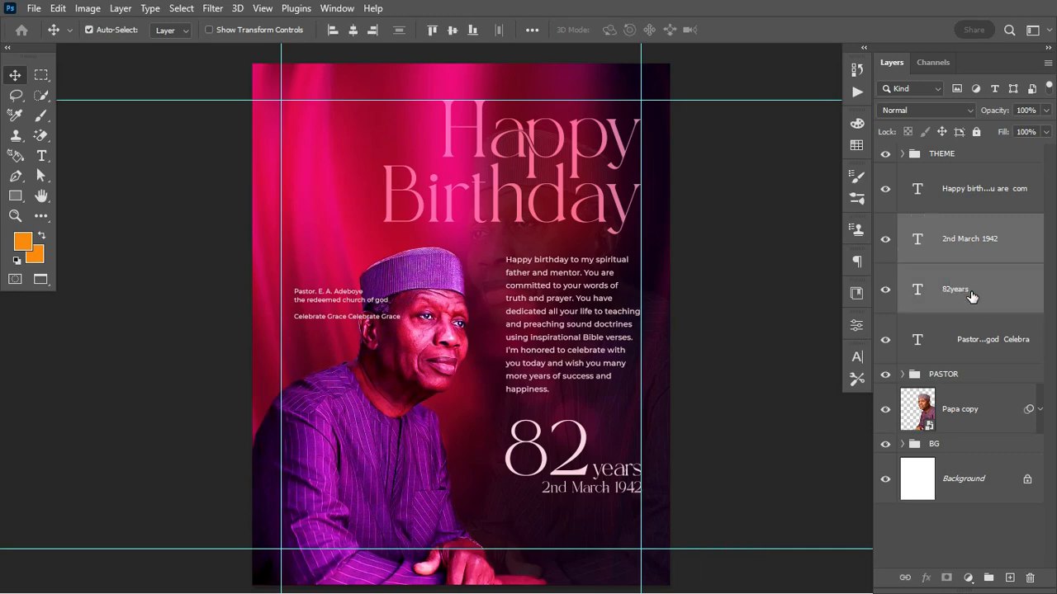
pyautogui.hotkey('ctrl', 't')
pyautogui.moveTo(521, 421); pyautogui.dragTo(525, 425)
pyautogui.press('Return')
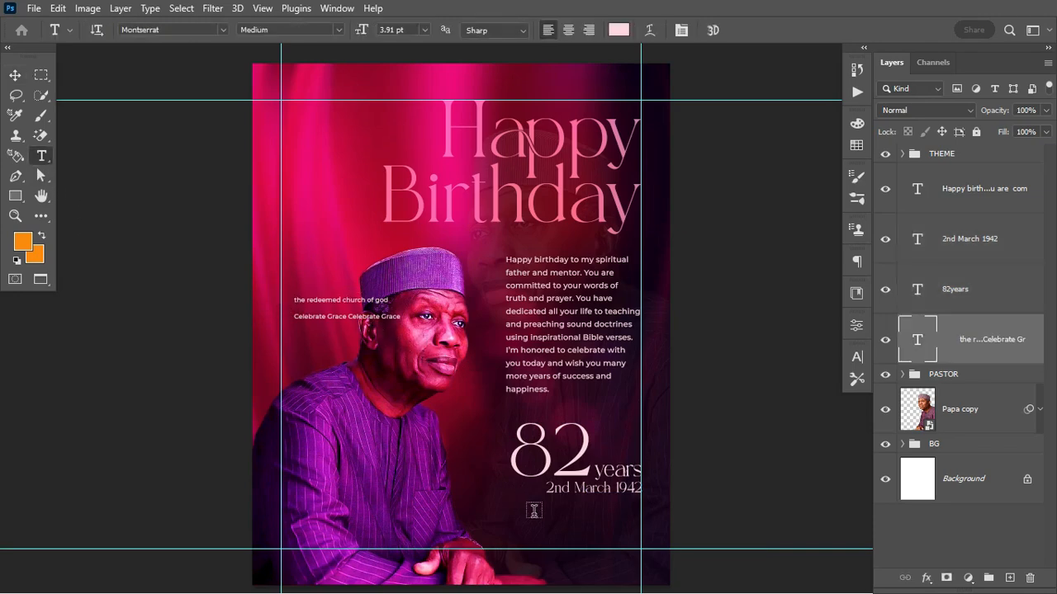
# Add the pastor's title and name as a separate 6 pt Montserrat Medium text below the date.
pyautogui.click(516, 520)
pyautogui.write('Pastor. E. A. Adeboye')
pyautogui.hotkey('ctrl', 'Return')
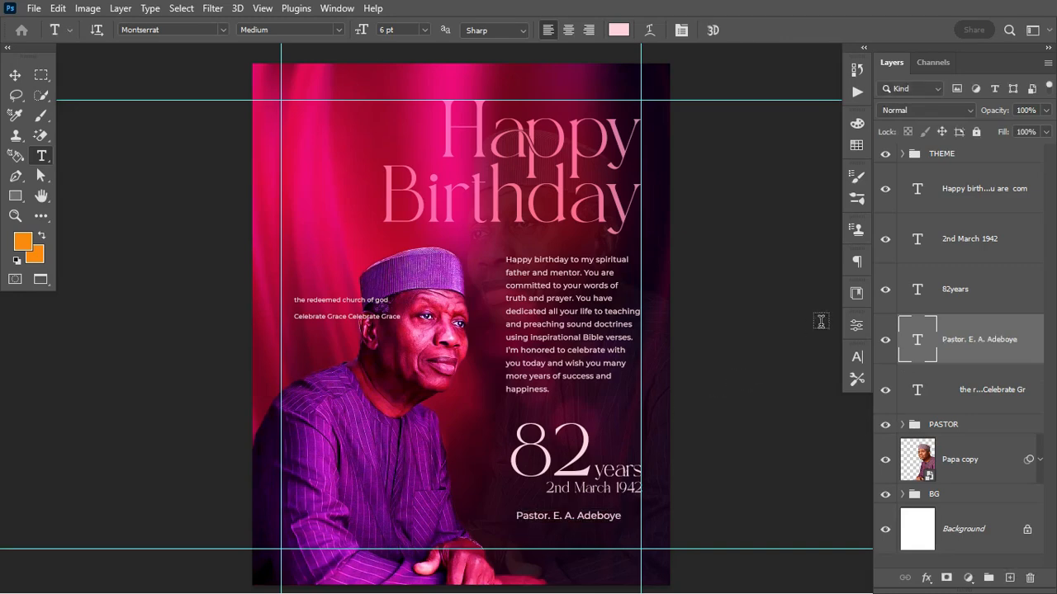
# Set the name after the word Pastor to Montserrat Bold, leaving the title in Medium.
pyautogui.moveTo(554, 515); pyautogui.dragTo(648, 512)
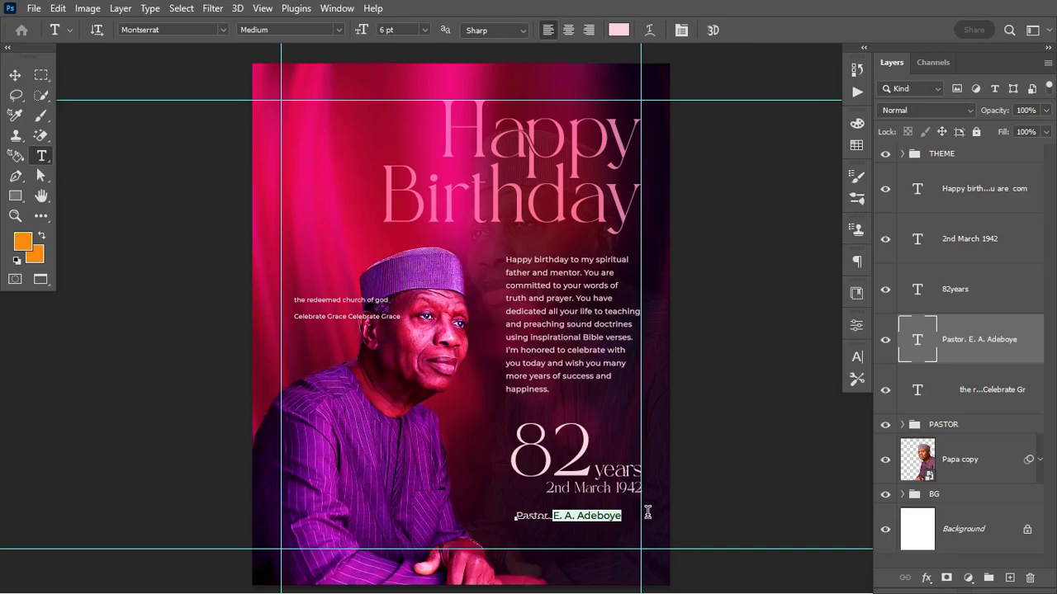
pyautogui.click(857, 357)
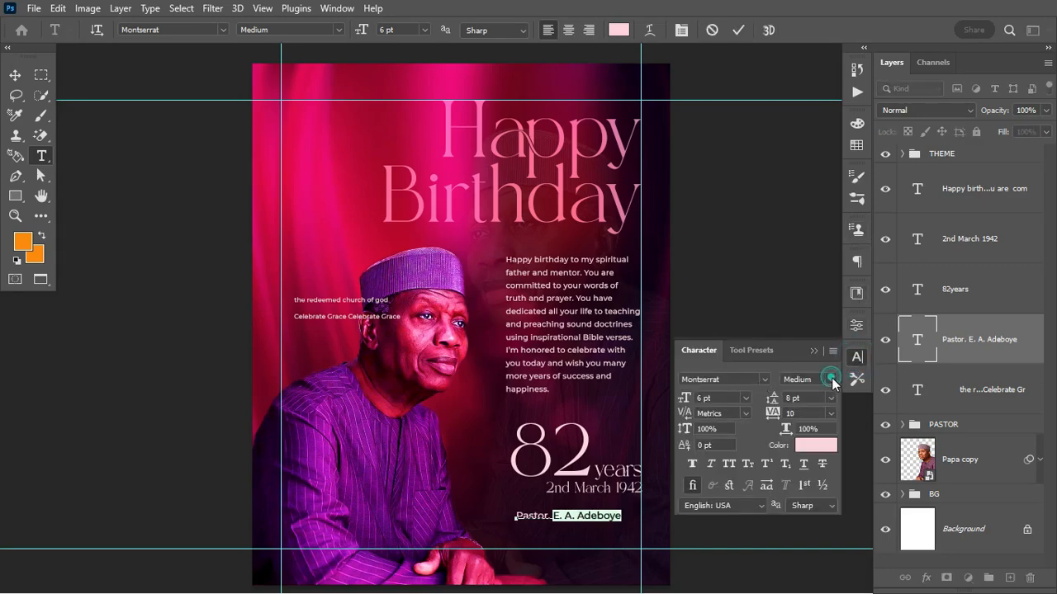
pyautogui.click(831, 380)
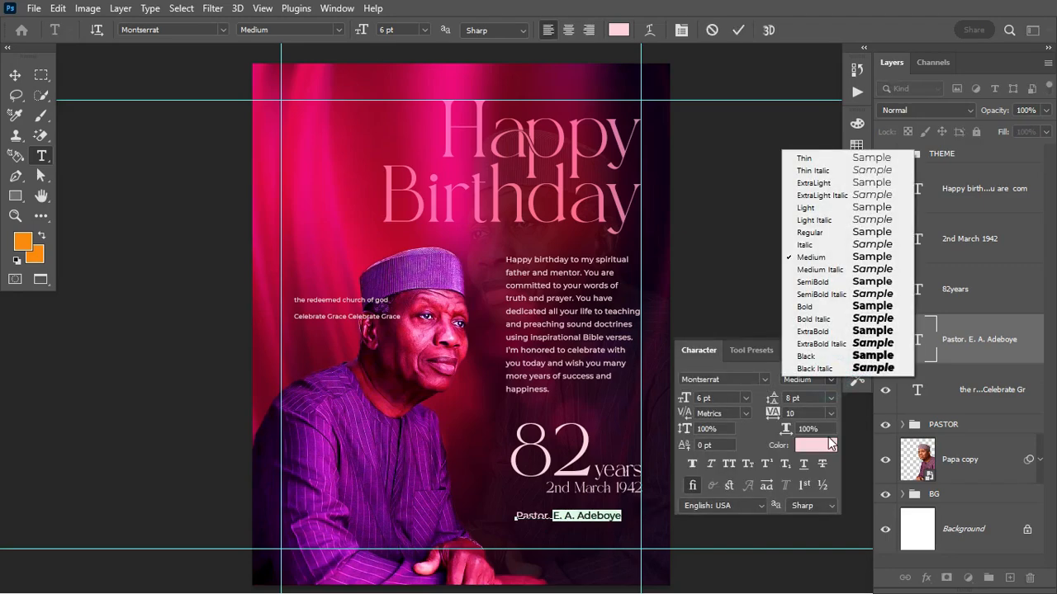
pyautogui.click(813, 306)
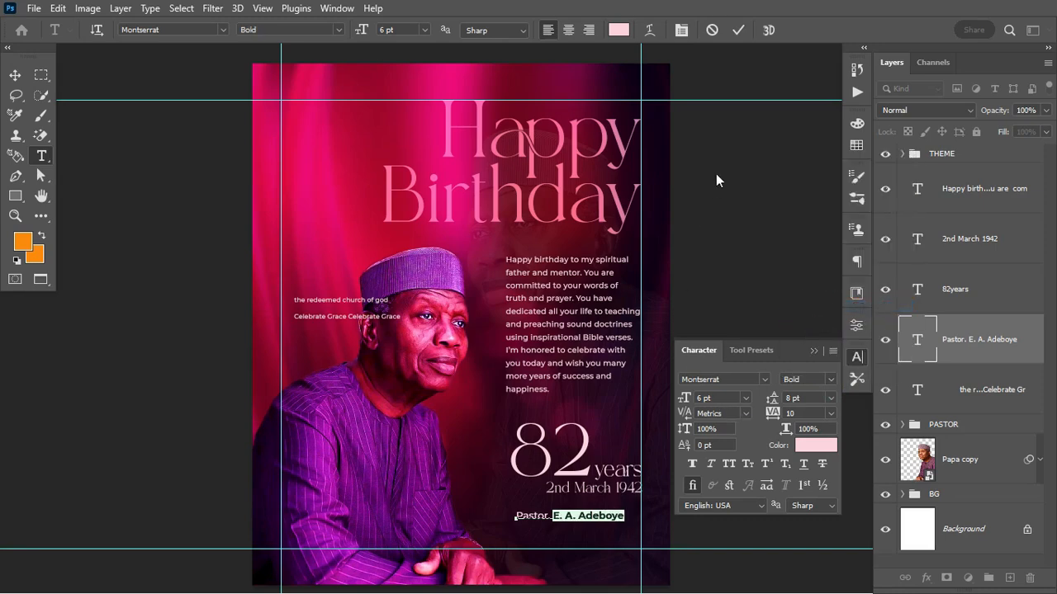
pyautogui.click(738, 29)
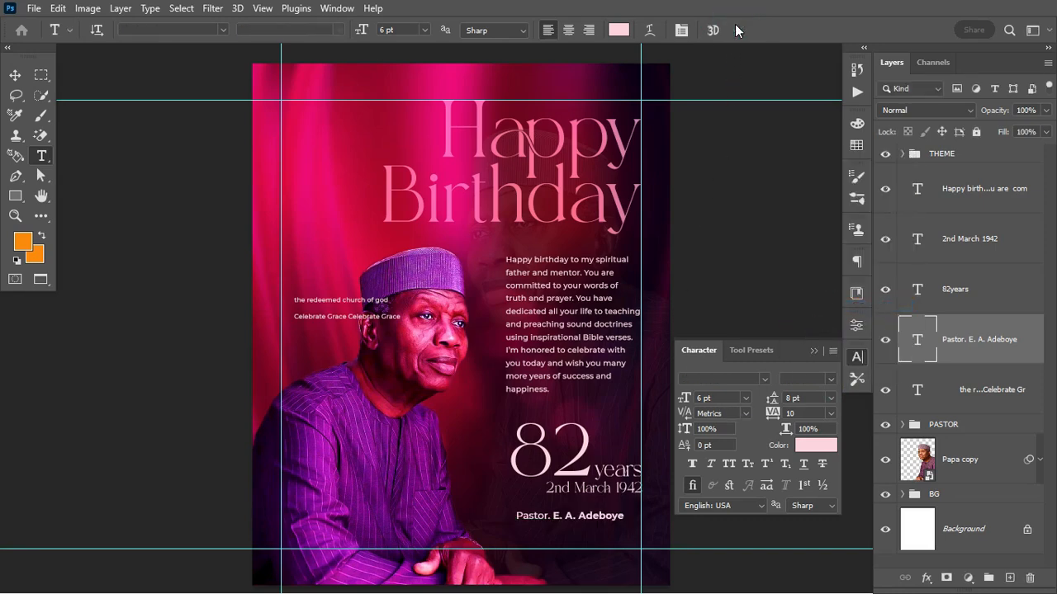
# Enlarge the pastor's name line from the right margin guide leftward until it overlaps the edge of the portrait's sleeve.
pyautogui.hotkey('ctrl', 't')
pyautogui.moveTo(624, 522); pyautogui.dragTo(641, 526)
pyautogui.moveTo(497, 526); pyautogui.dragTo(455, 530)
# Add the separate text "the redeemed church of god" below the pastor's name and set it in all caps.
pyautogui.click(481, 537)
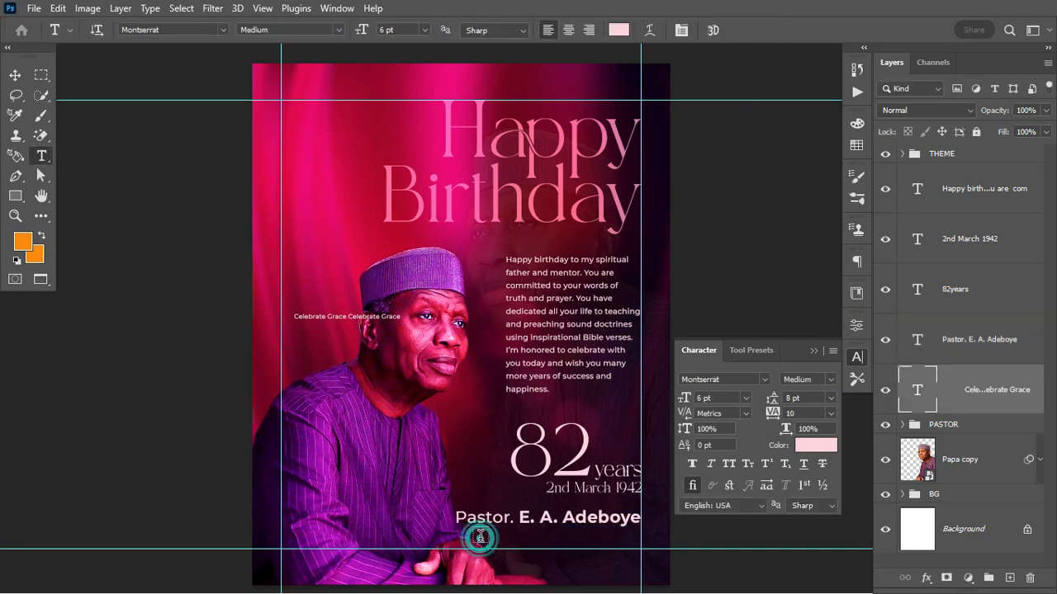
pyautogui.write('the redeemed church of god')
pyautogui.hotkey('ctrl', 'Return')
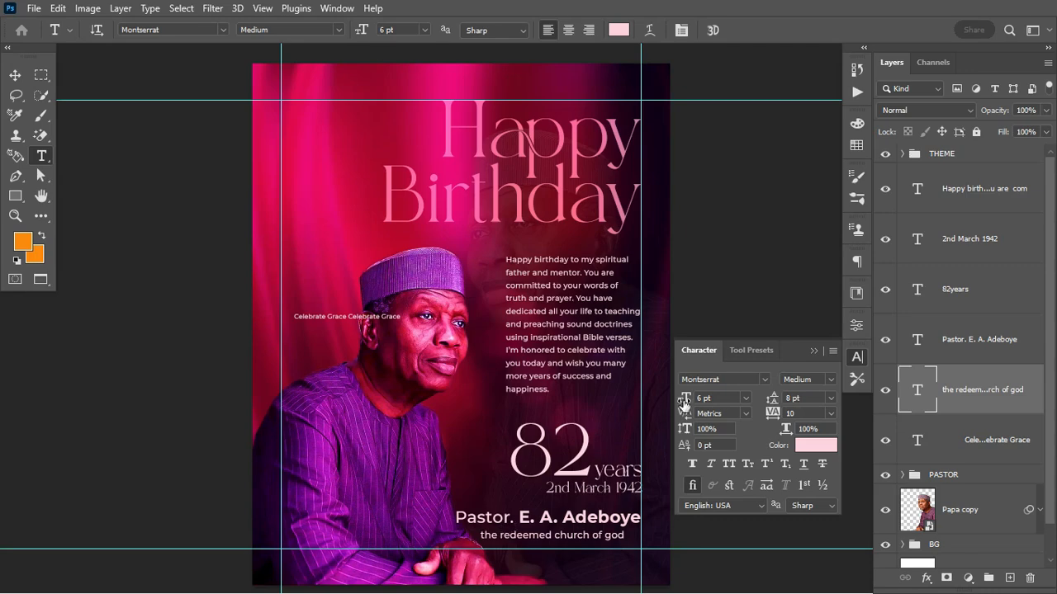
pyautogui.click(692, 465)
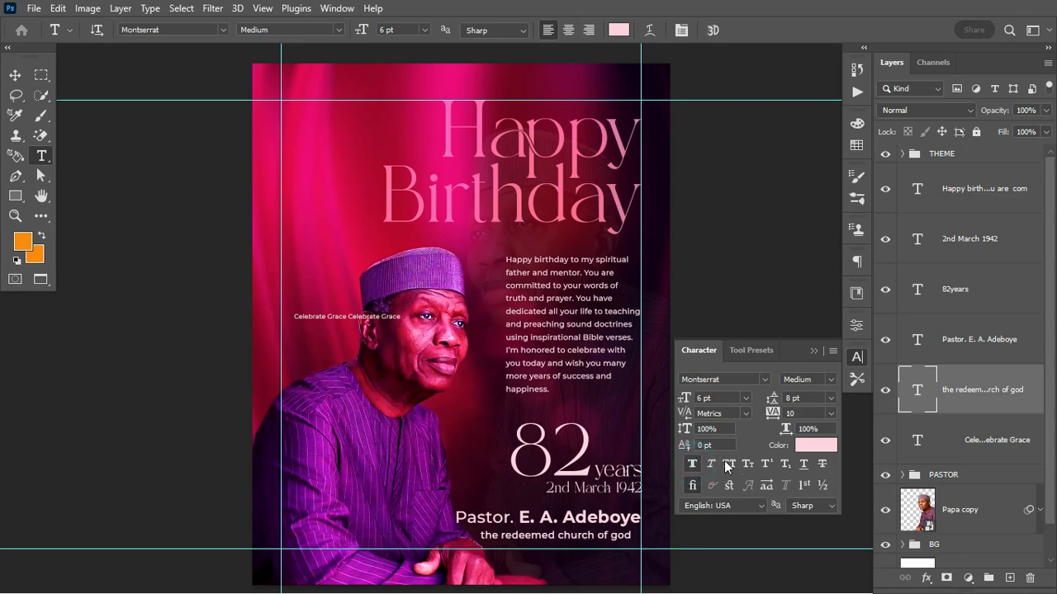
pyautogui.click(692, 465)
pyautogui.click(728, 464)
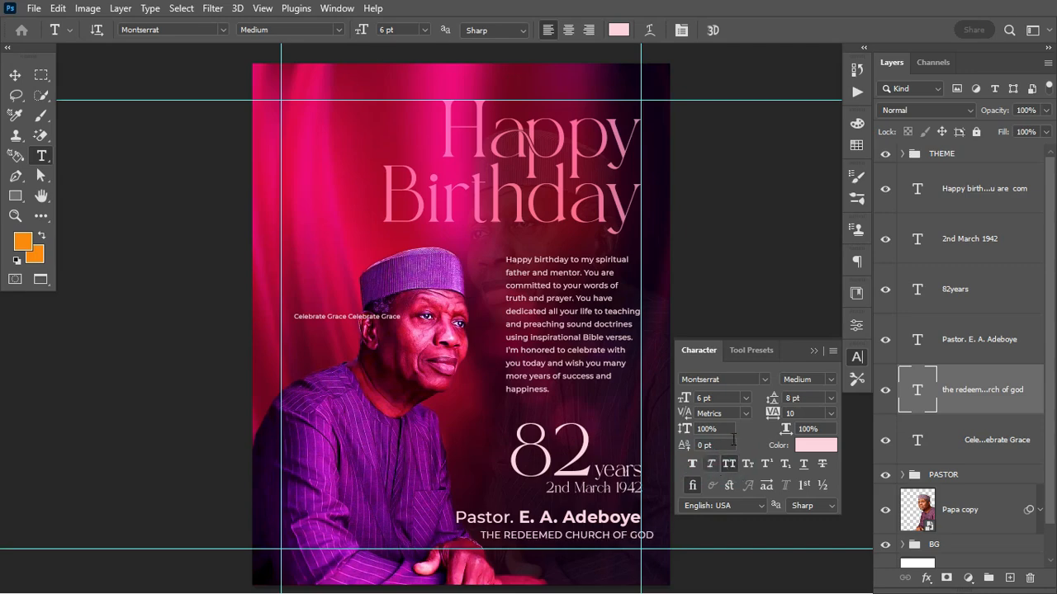
pyautogui.click(810, 352)
# Nudge the church name up close beneath the pastor's name and left until it ends at the right margin guide.
pyautogui.press('v')
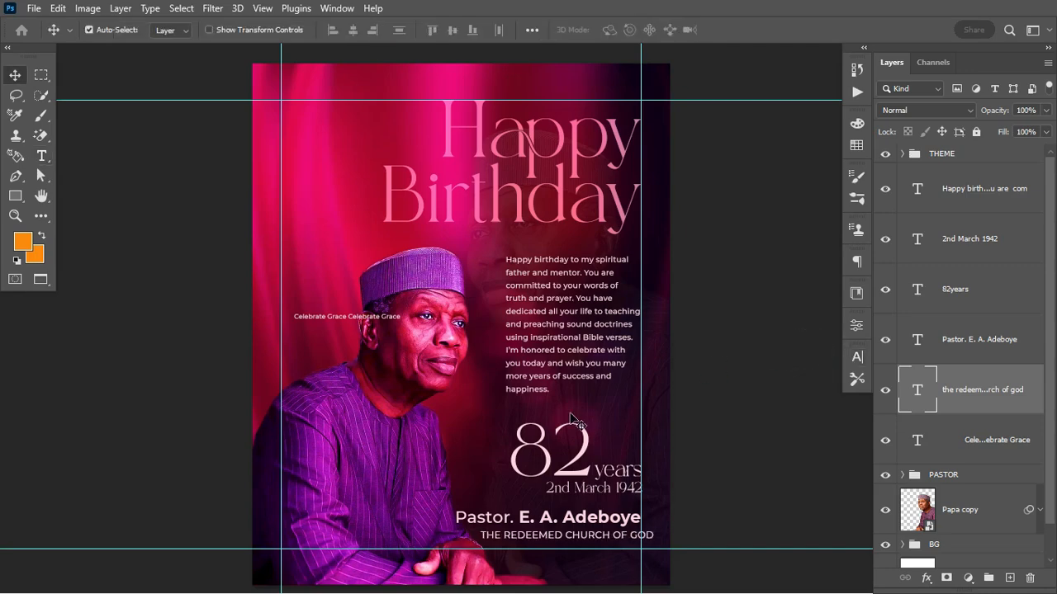
pyautogui.press('Up')
pyautogui.press('Up')
pyautogui.press('Up')
pyautogui.press('Up')
pyautogui.press('Up')
pyautogui.press('Up')
pyautogui.press('Left')
pyautogui.press('Left')
pyautogui.hotkey('shift', 'Left')
pyautogui.hotkey('shift', 'Left')
pyautogui.hotkey('shift', 'Left')
pyautogui.hotkey('shift', 'Left')
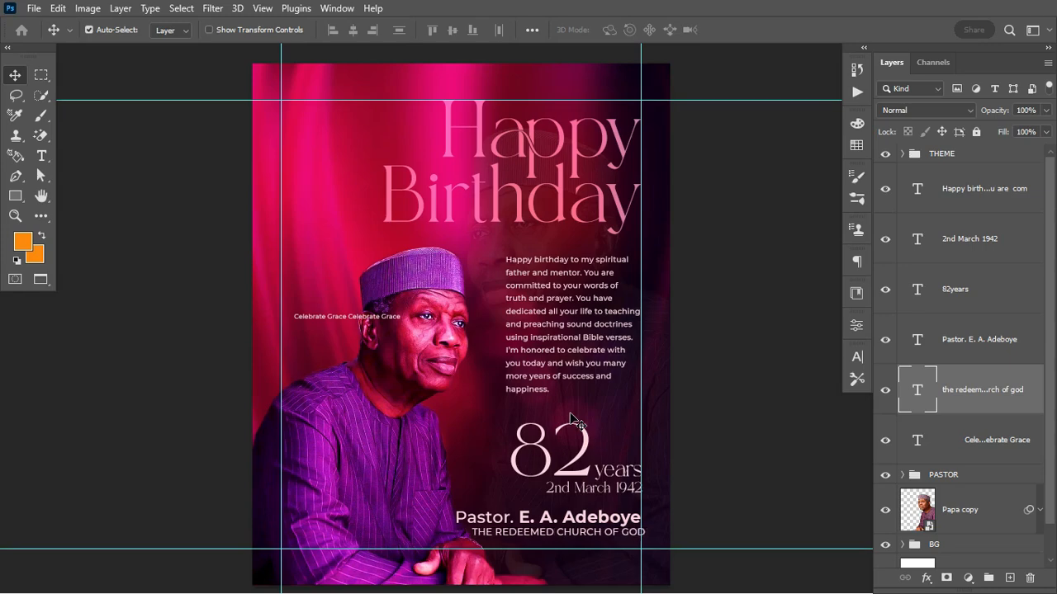
pyautogui.press('Right')
pyautogui.press('Right')
pyautogui.press('Right')
pyautogui.press('Right')
pyautogui.press('Right')
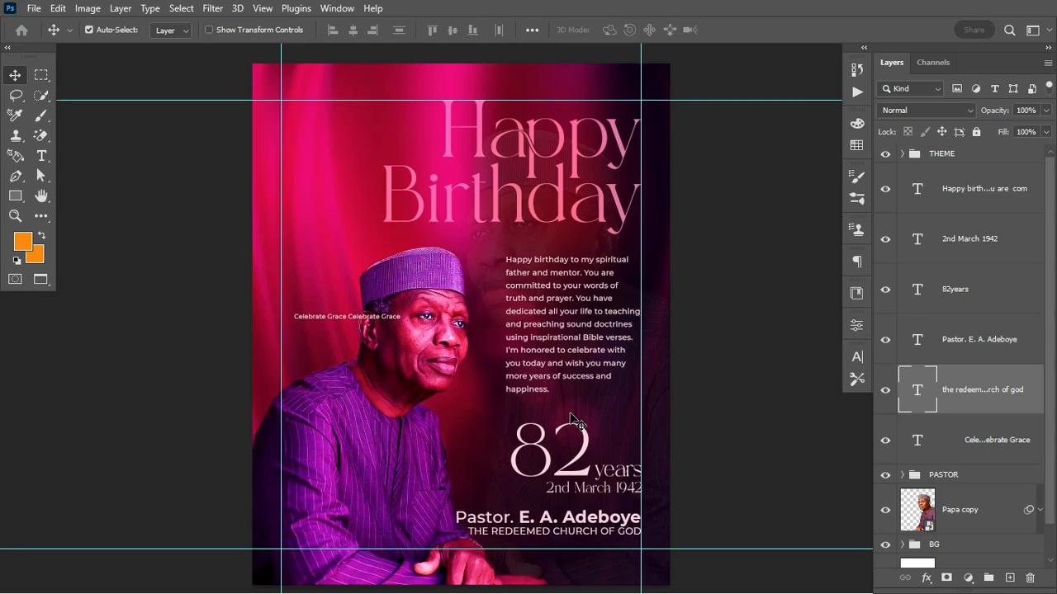
pyautogui.press('Right')
pyautogui.press('Right')
# Scale the church name down to about 89% against the right margin guide and nudge it up slightly.
pyautogui.hotkey('ctrl', 't')
pyautogui.moveTo(456, 528); pyautogui.dragTo(489, 530)
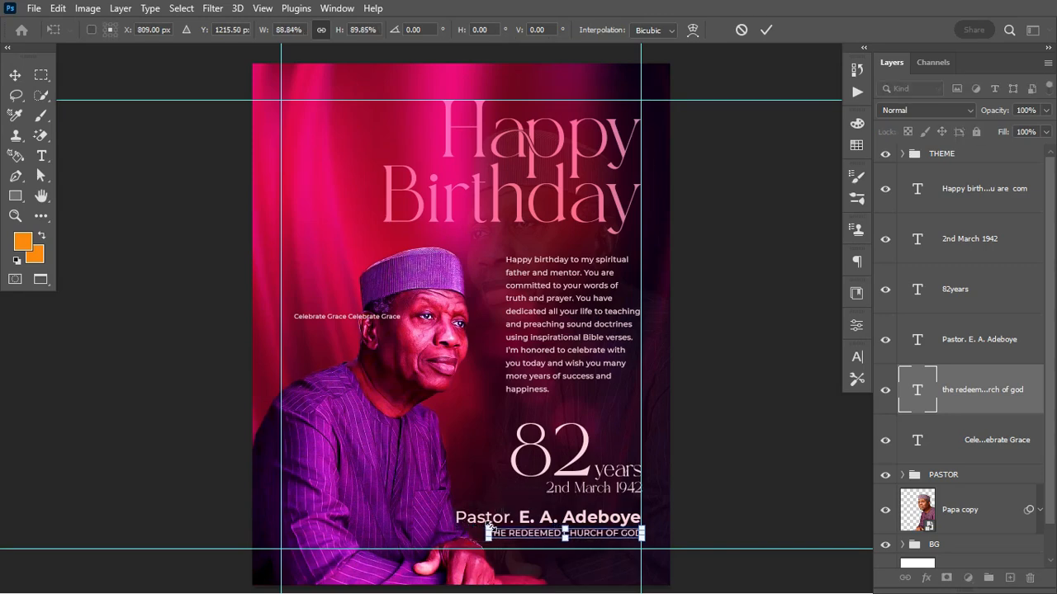
pyautogui.press('Return')
pyautogui.press('Up')
pyautogui.press('Up')
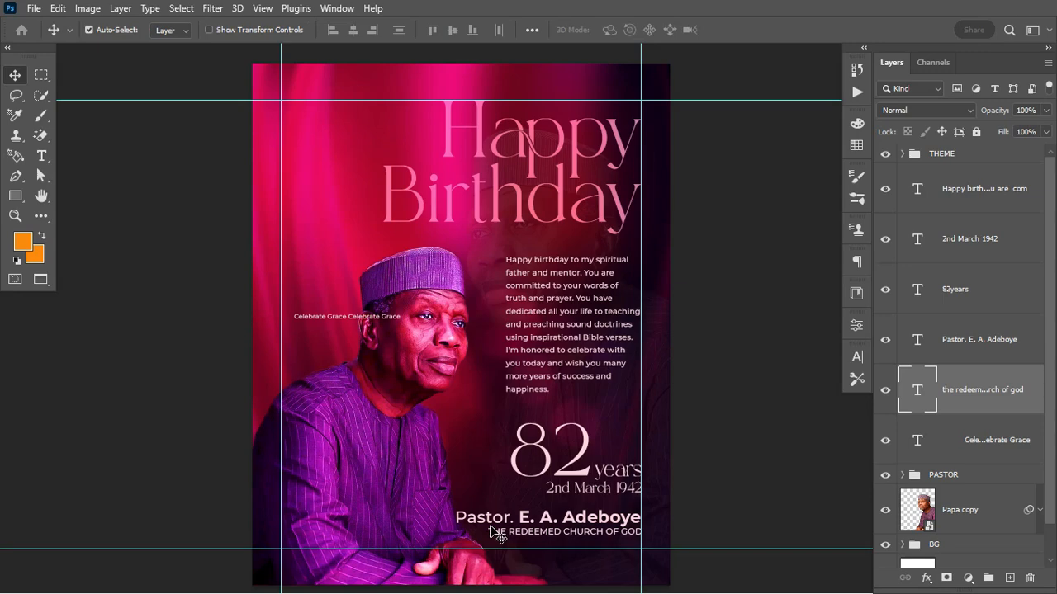
# Toggle the guides off and on to check the flyer's text alignment.
pyautogui.hotkey('ctrl', ';')
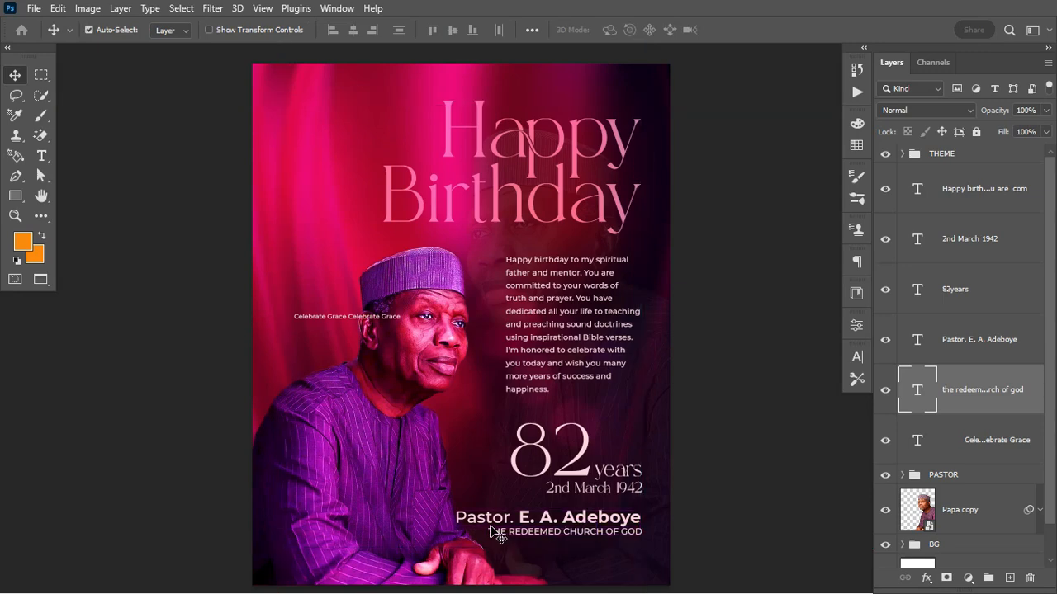
pyautogui.hotkey('ctrl', ';')
pyautogui.hotkey('ctrl', ';')
pyautogui.hotkey('ctrl', ';')
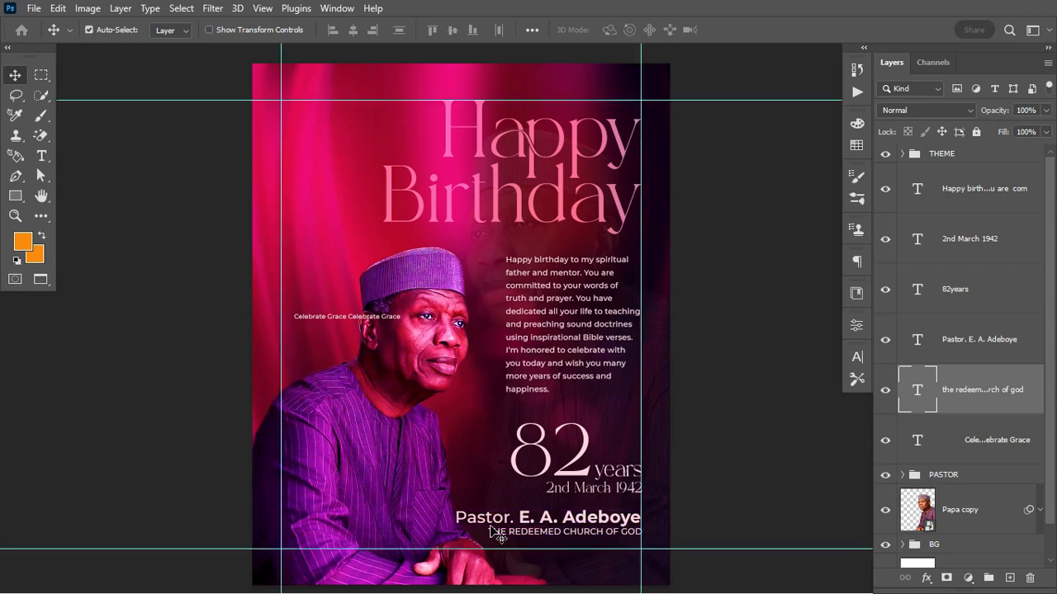
# Group the pastor's name and church name text layers and rename the group "name".
pyautogui.keyDown('shift'); pyautogui.click(984, 340); pyautogui.keyUp('shift')
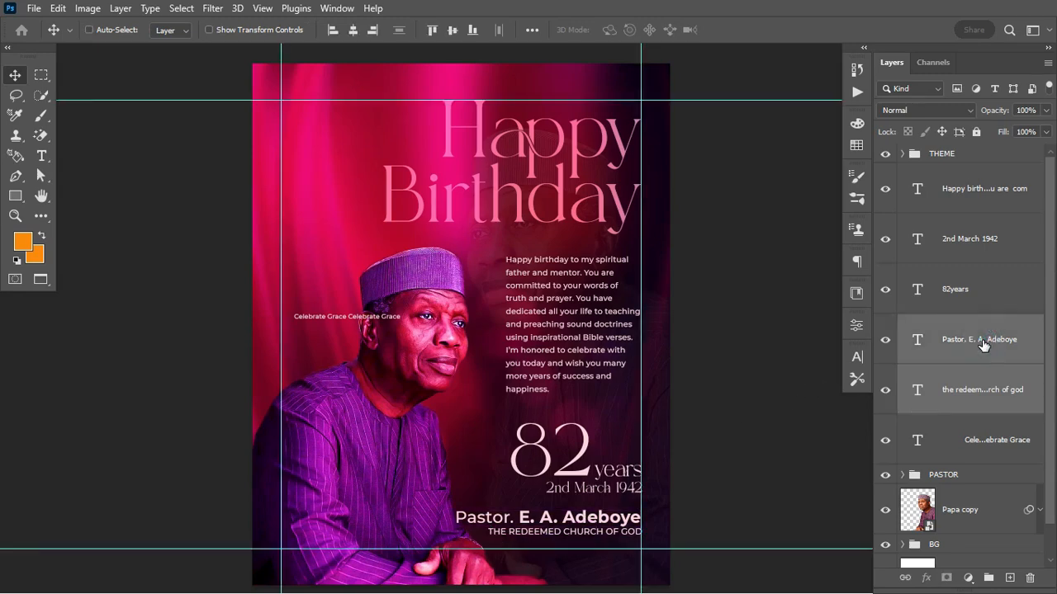
pyautogui.hotkey('ctrl', 'g')
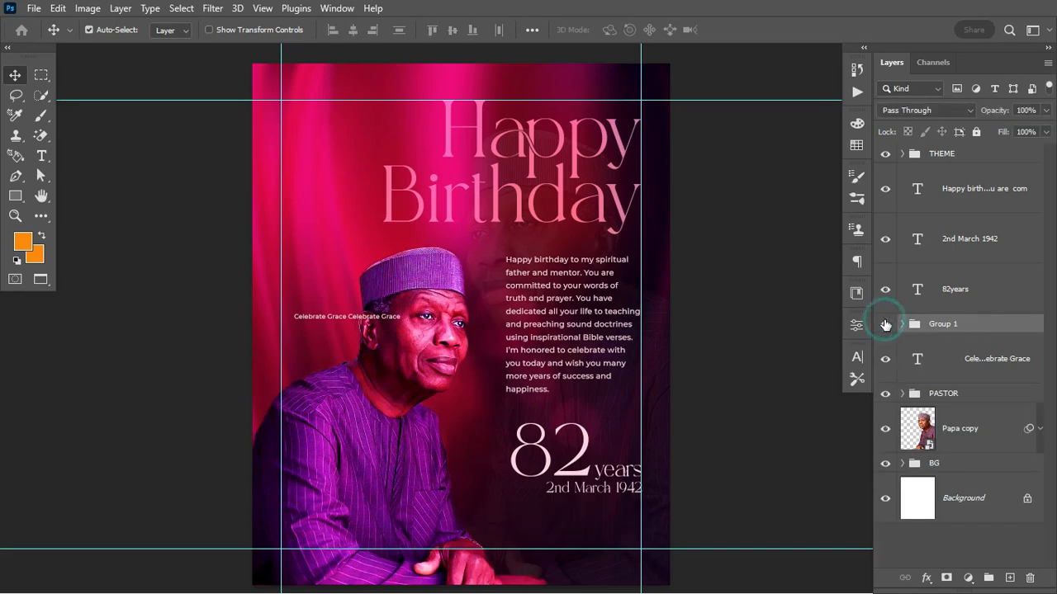
pyautogui.doubleClick(941, 323)
pyautogui.write('name')
pyautogui.press('Return')
# Group the 82years and birth date text layers and rename the group "age".
pyautogui.click(961, 288)
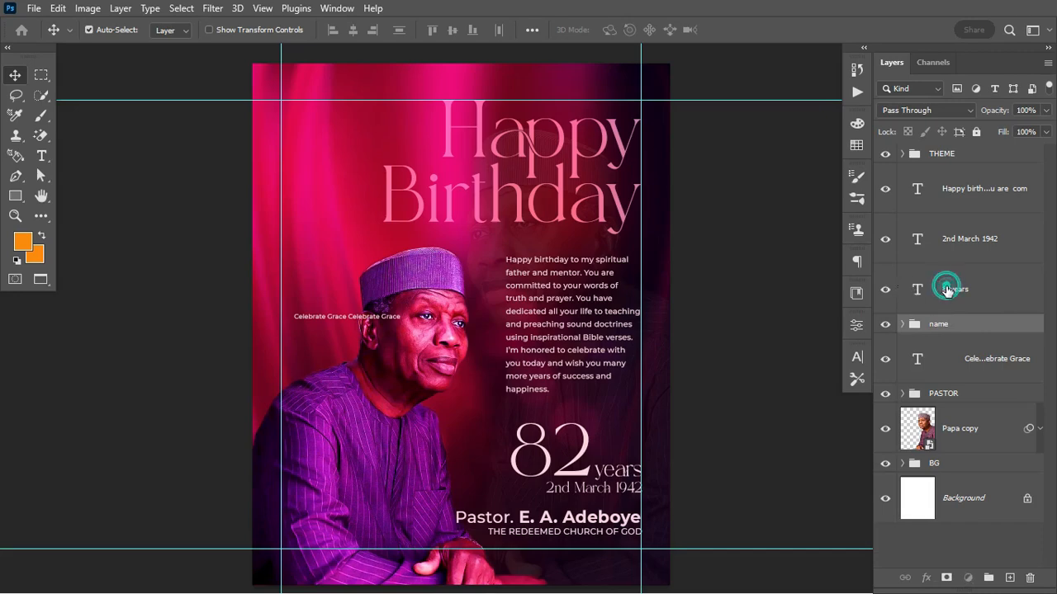
pyautogui.keyDown('shift'); pyautogui.click(997, 240); pyautogui.keyUp('shift')
pyautogui.hotkey('ctrl', 'g')
pyautogui.click(885, 223)
pyautogui.click(885, 223)
pyautogui.doubleClick(941, 224)
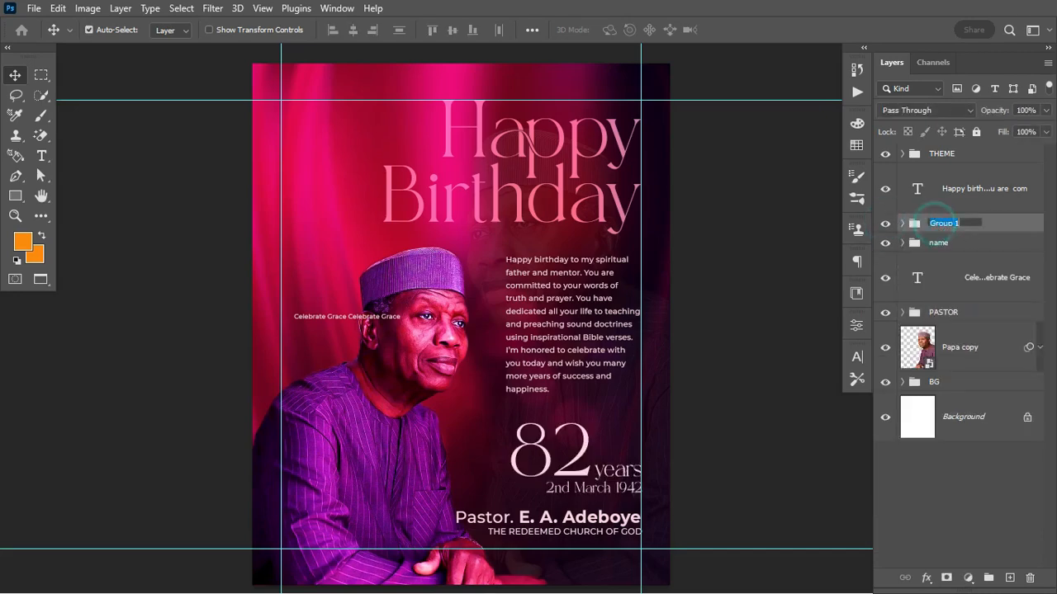
pyautogui.write('age')
# Nudge the age group up slightly to widen the gap above the pastor's name.
pyautogui.press('Up')
pyautogui.press('Up')
pyautogui.press('Up')
pyautogui.press('Up')
pyautogui.press('Up')
pyautogui.press('Up')
pyautogui.press('Up')
pyautogui.press('Up')
pyautogui.press('Up')
pyautogui.press('Up')
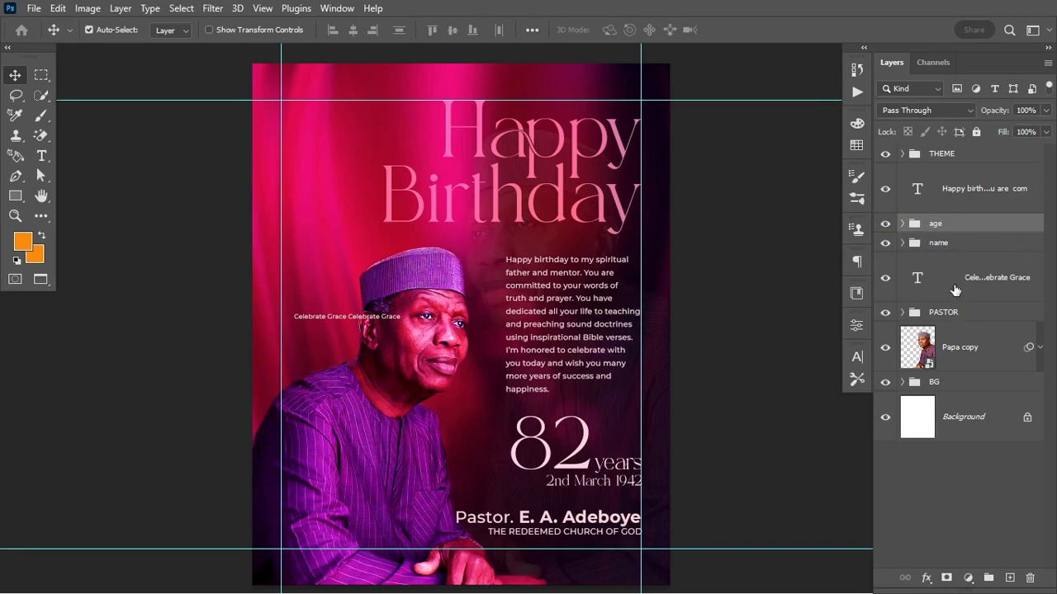
# Delete the old Celebrate Grace text layer and add a new text line reading "Celebrate Grace Celebrate Grace".
pyautogui.click(969, 284)
pyautogui.click(957, 244)
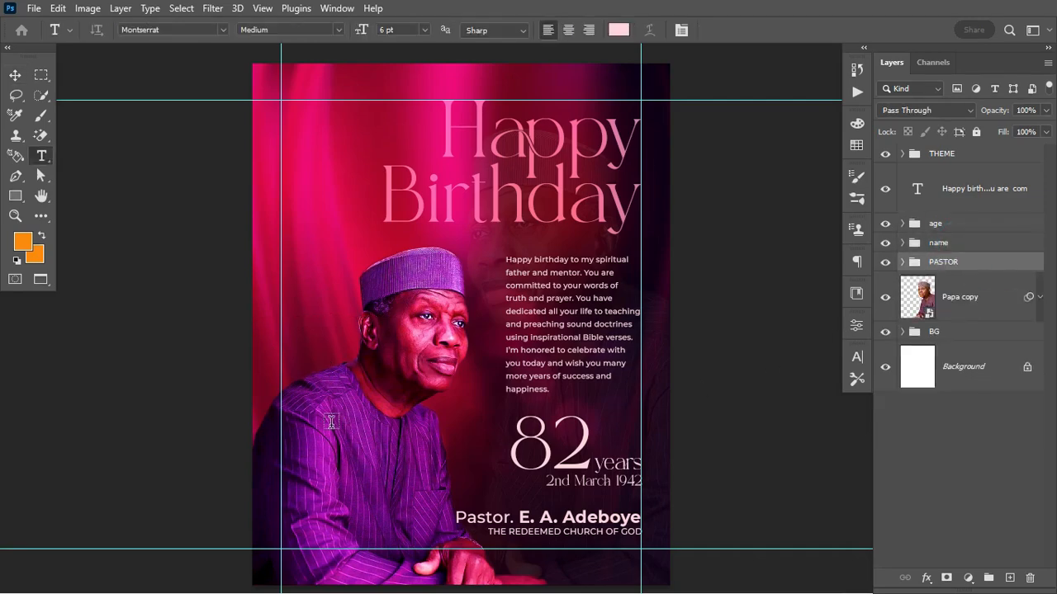
pyautogui.click(331, 422)
pyautogui.hotkey('ctrl', 'v')
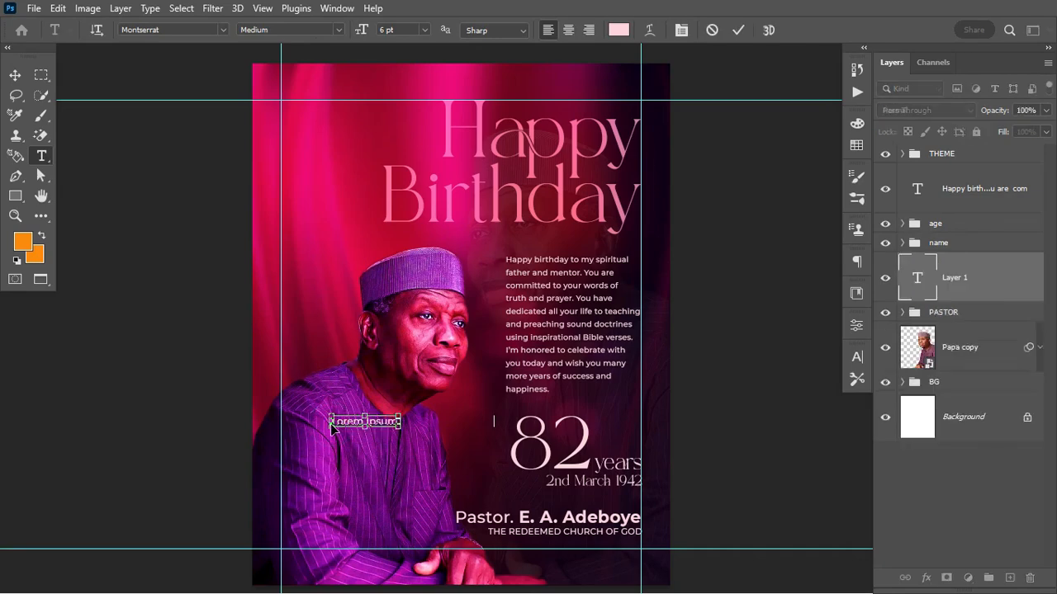
pyautogui.hotkey('ctrl', 'Return')
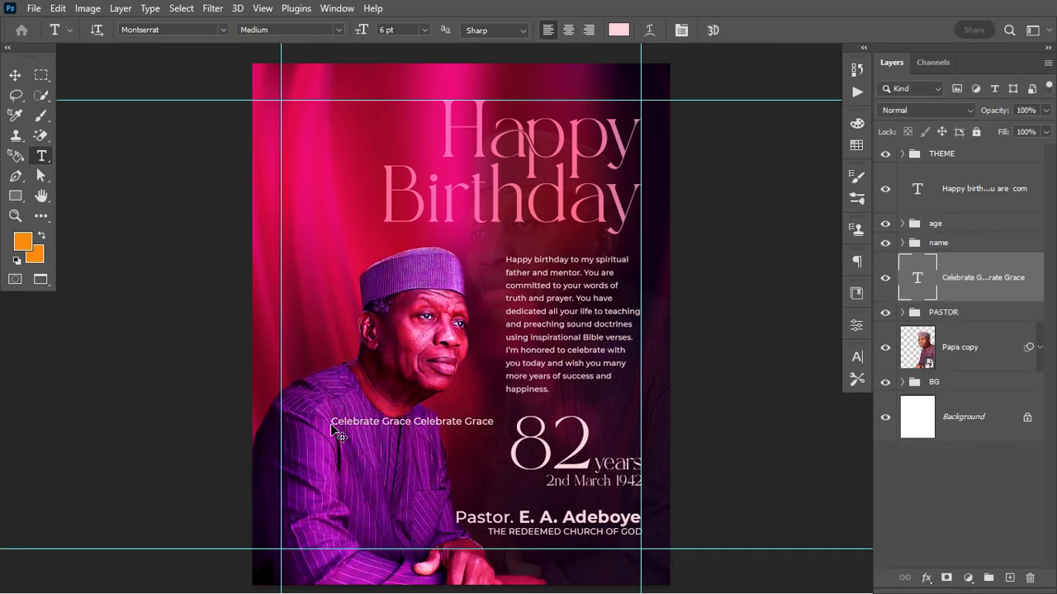
# Rotate the Celebrate Grace text 90° counterclockwise and move it beside the left margin guide.
pyautogui.hotkey('ctrl', 't')
pyautogui.rightClick(404, 424)
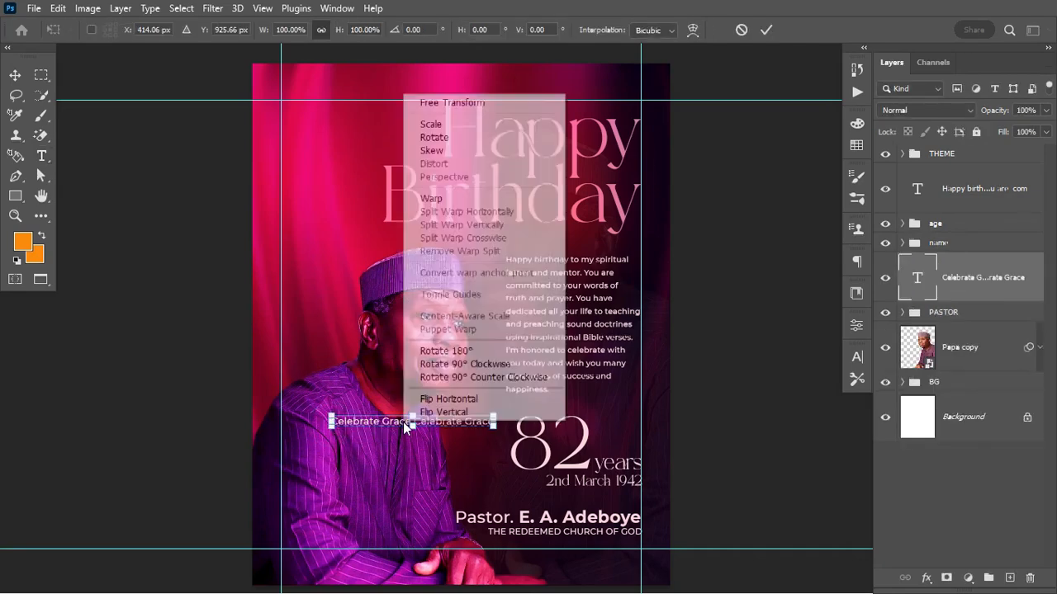
pyautogui.click(496, 379)
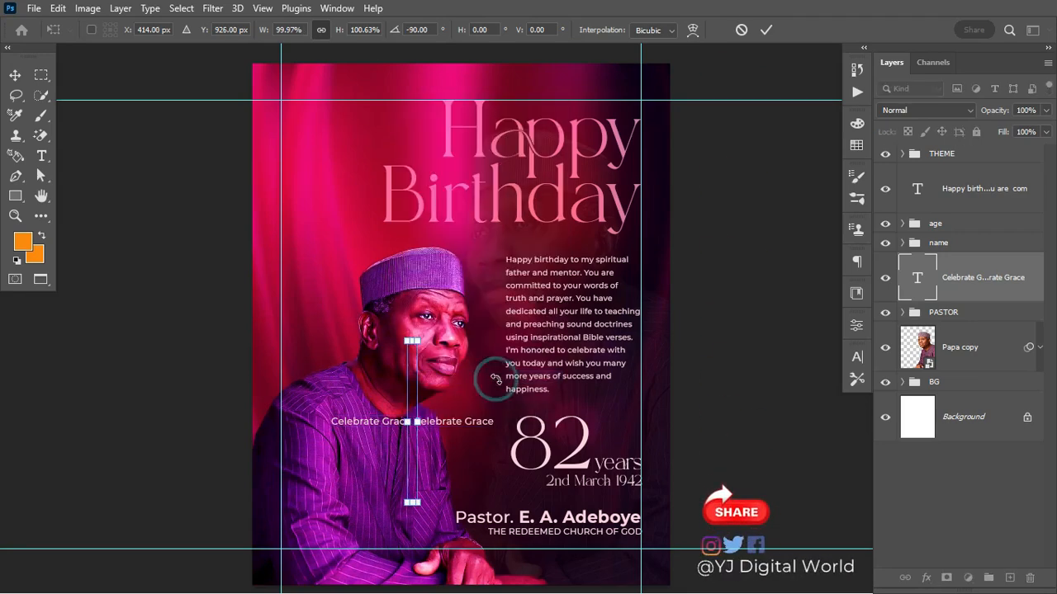
pyautogui.moveTo(419, 369); pyautogui.dragTo(299, 312)
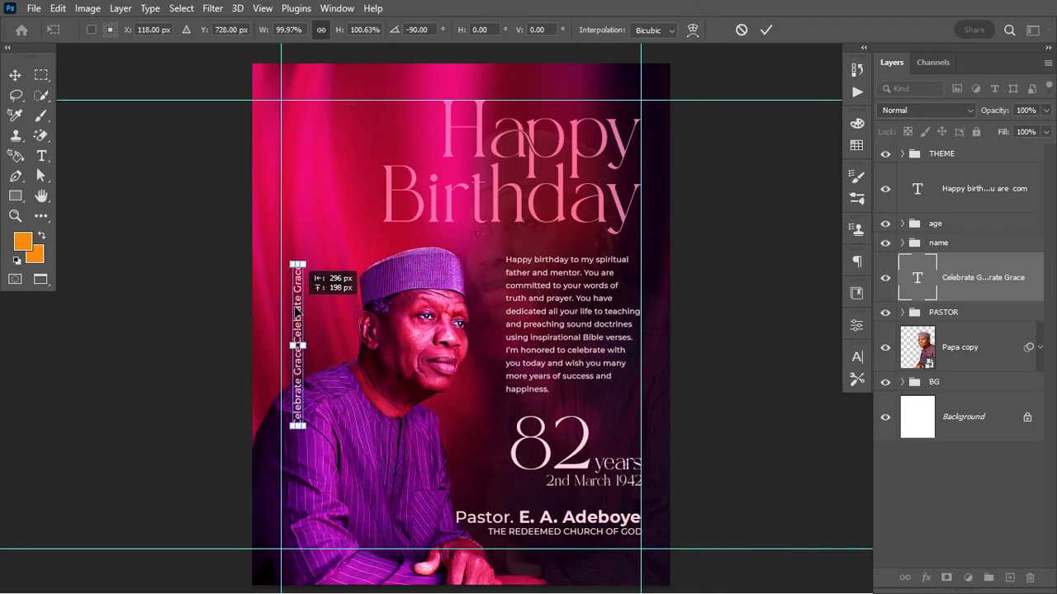
pyautogui.press('Return')
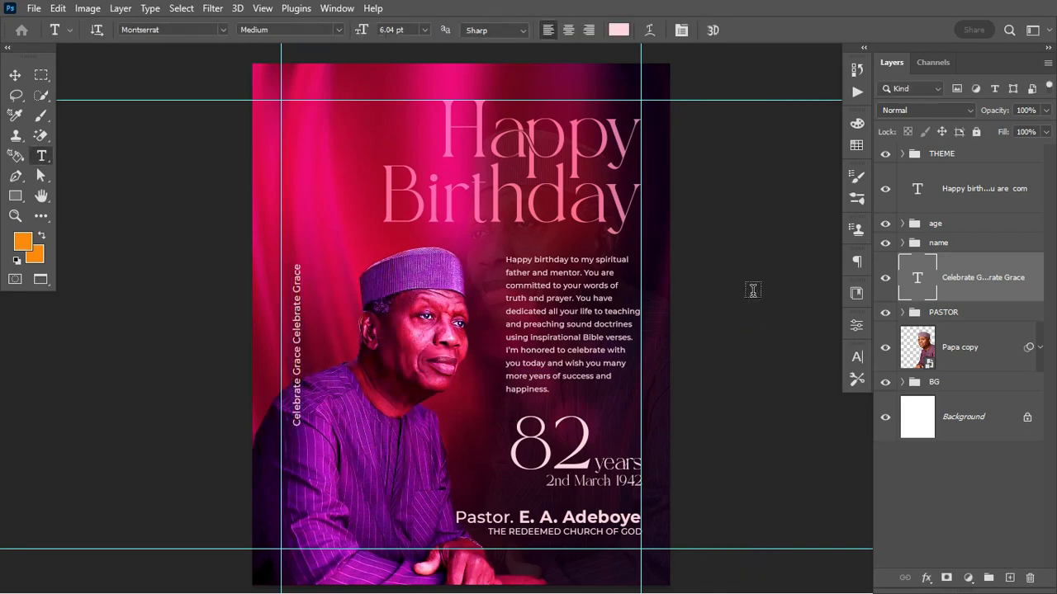
# Spread out the letters of the vertical Celebrate Grace text with a tracking of 1180.
pyautogui.click(856, 356)
pyautogui.moveTo(772, 409); pyautogui.dragTo(792, 413)
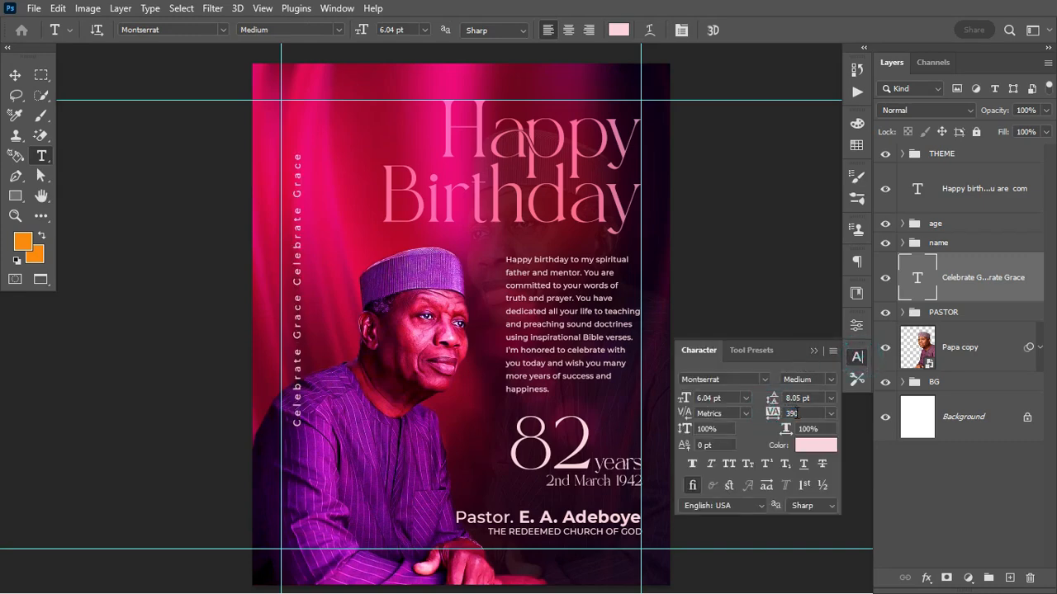
pyautogui.doubleClick(802, 413)
pyautogui.write('1180')
pyautogui.press('Return')
pyautogui.press('v')
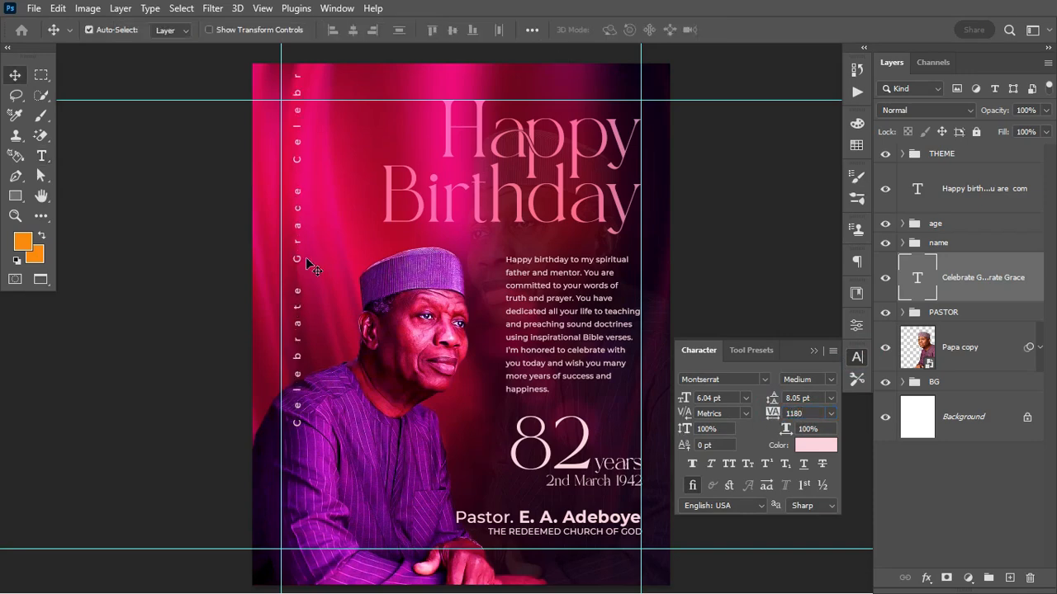
# Set the vertical Celebrate Grace text against the left margin guide, scaled down to about 4.31 pt and placed between the upper and lower guides.
pyautogui.moveTo(299, 261); pyautogui.dragTo(290, 413)
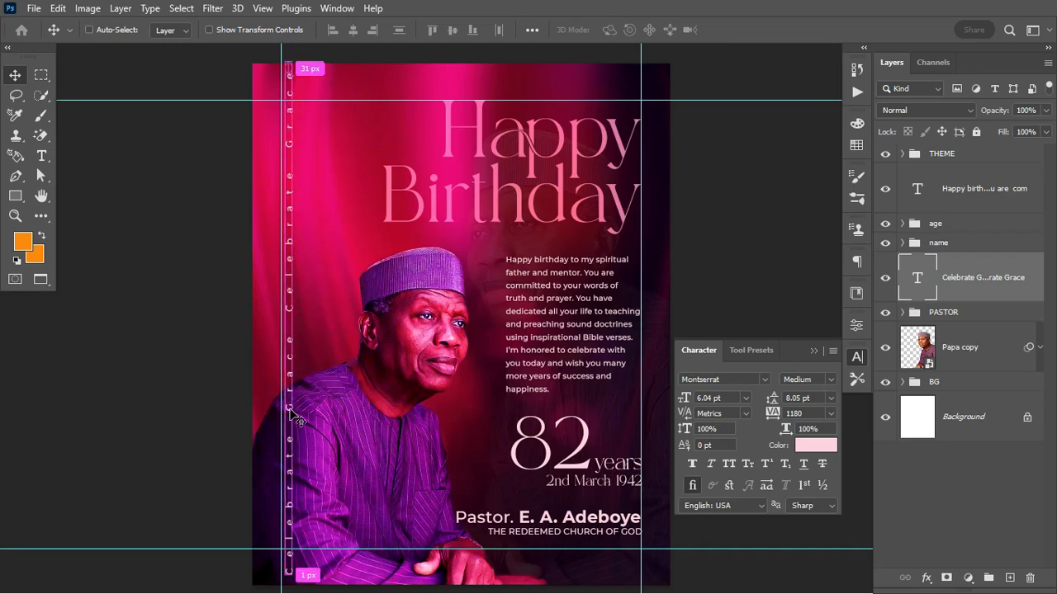
pyautogui.hotkey('ctrl', 't')
pyautogui.moveTo(294, 318); pyautogui.dragTo(295, 134)
pyautogui.press('Return')
pyautogui.hotkey('ctrl', 't')
pyautogui.press('Return')
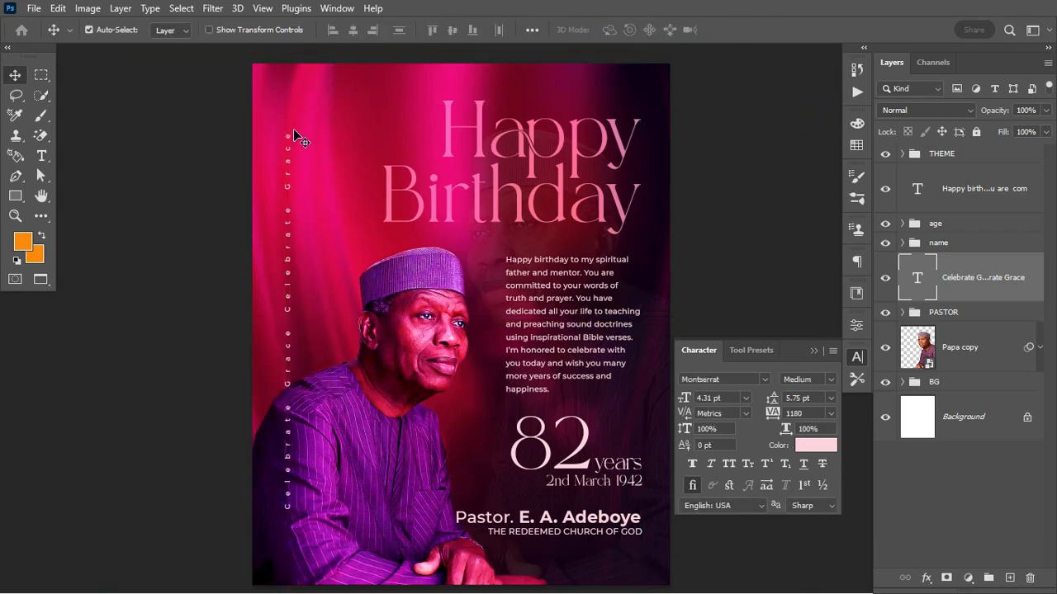
pyautogui.press('ctrl')
pyautogui.hotkey('ctrl', ';')
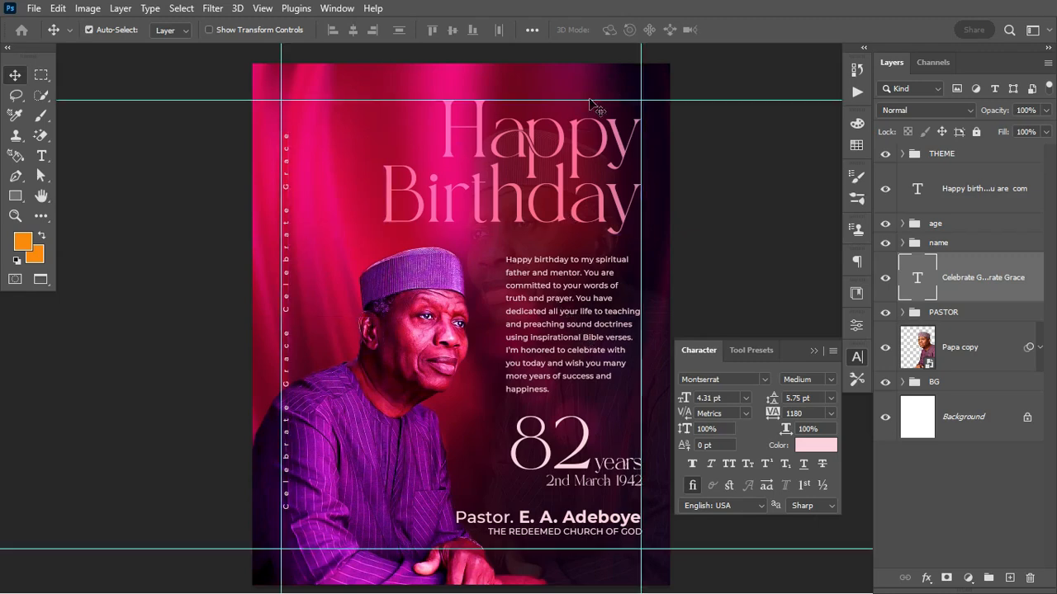
# Scale the name group up slightly, keeping its right edge on the right margin guide.
pyautogui.click(955, 243)
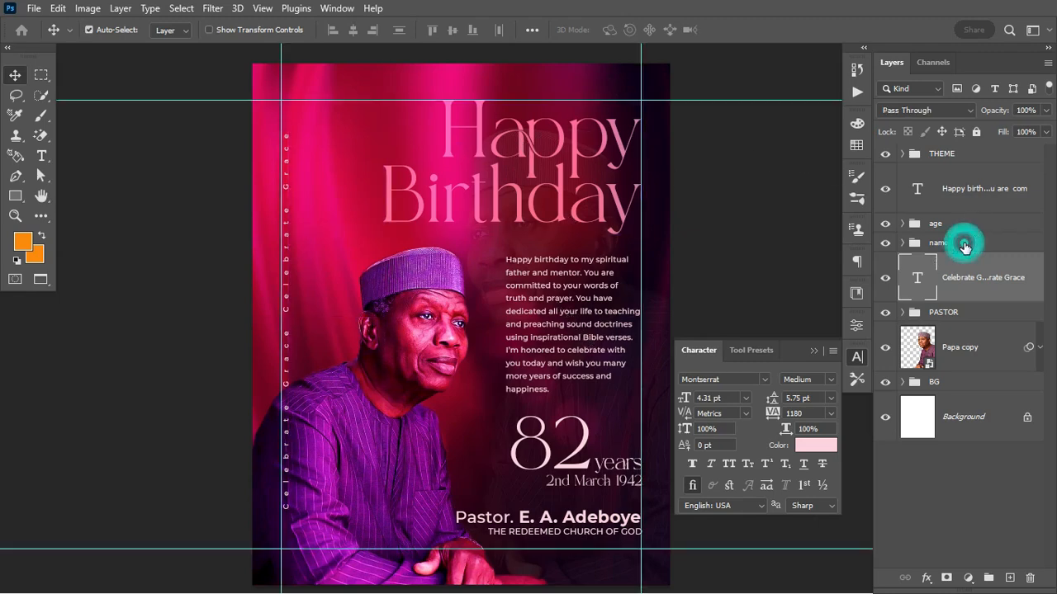
pyautogui.hotkey('ctrl', 't')
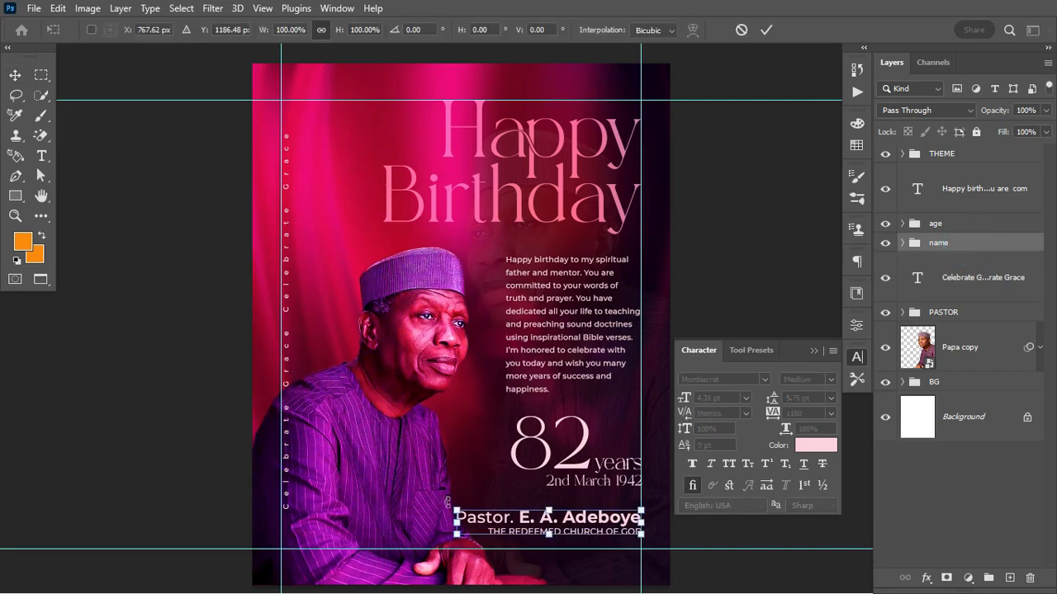
pyautogui.moveTo(453, 507)
pyautogui.mouseDown()
pyautogui.moveTo(438, 480)
pyautogui.moveTo(444, 514)
pyautogui.mouseUp()
pyautogui.press('Return')
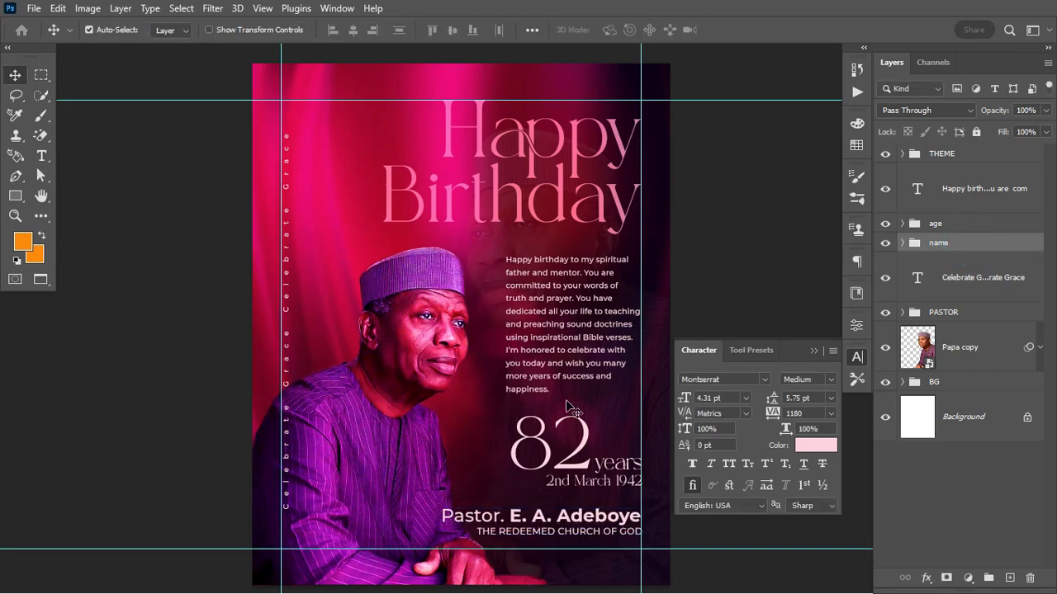
# Scale the Happy Birthday heading group down slightly to about 48.5 pt, keeping its upper right corner at the margin guides.
pyautogui.click(625, 216)
pyautogui.click(941, 154)
pyautogui.click(903, 155)
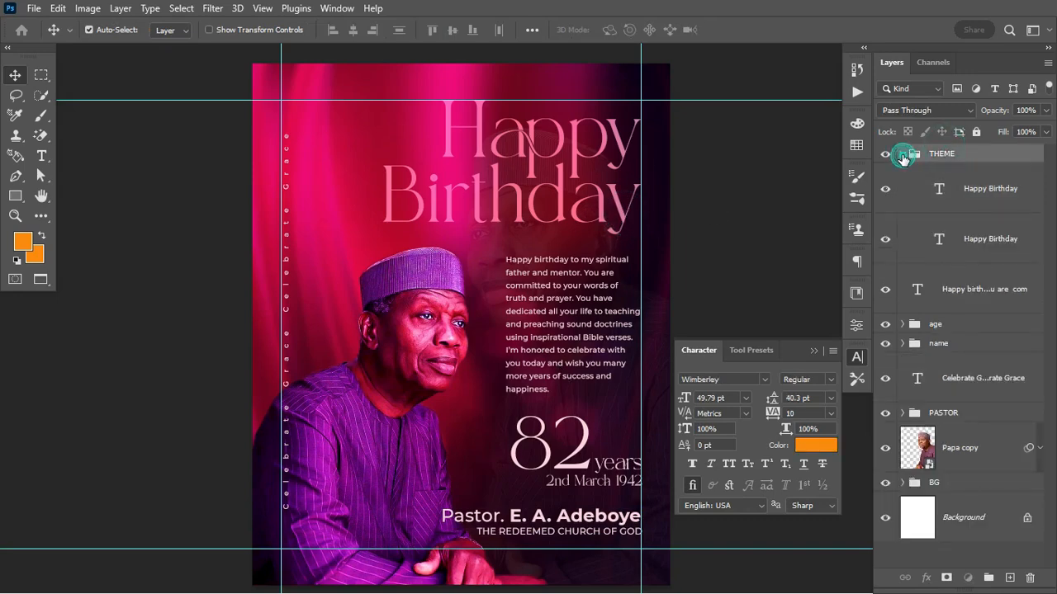
pyautogui.hotkey('ctrl', 't')
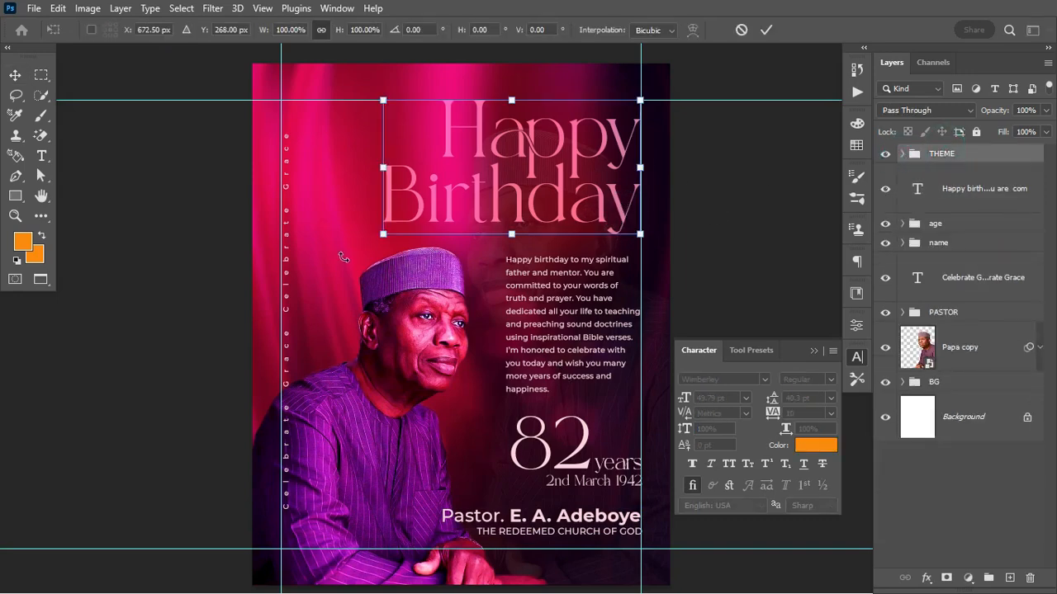
pyautogui.moveTo(383, 235); pyautogui.dragTo(389, 232)
pyautogui.press('Return')
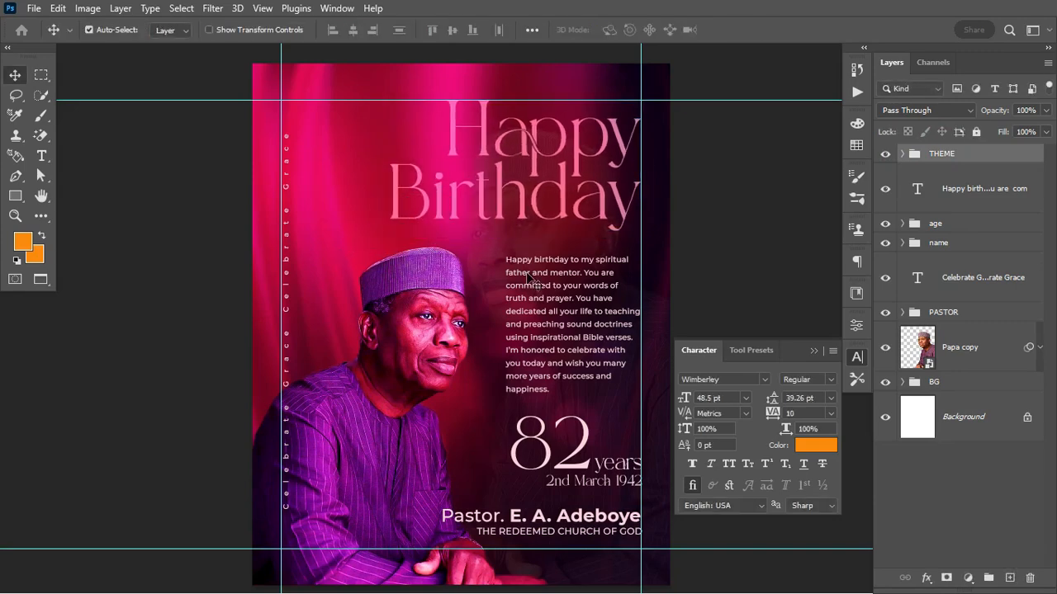
# Nudge the message paragraph up slightly toward the heading and hide the guides.
pyautogui.click(552, 287)
pyautogui.press('Up')
pyautogui.press('Up')
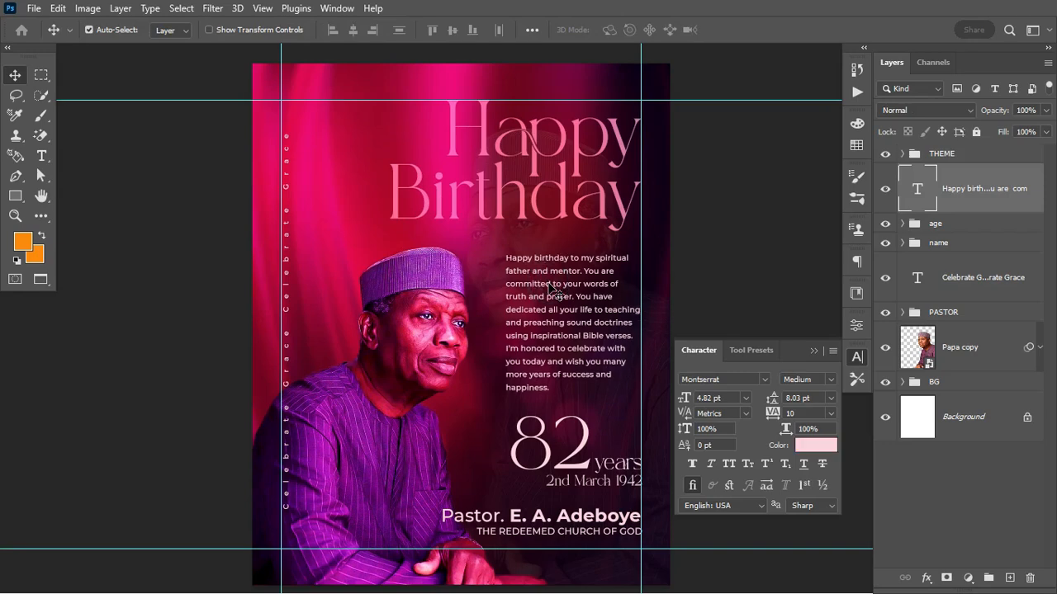
pyautogui.press('Up')
pyautogui.press('Up')
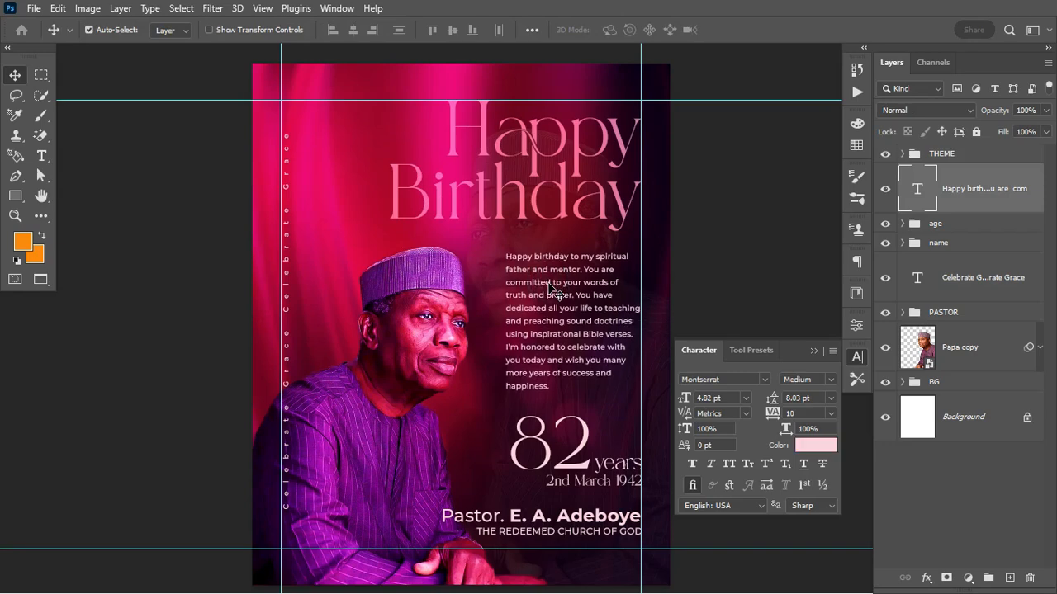
pyautogui.hotkey('ctrl', ';')
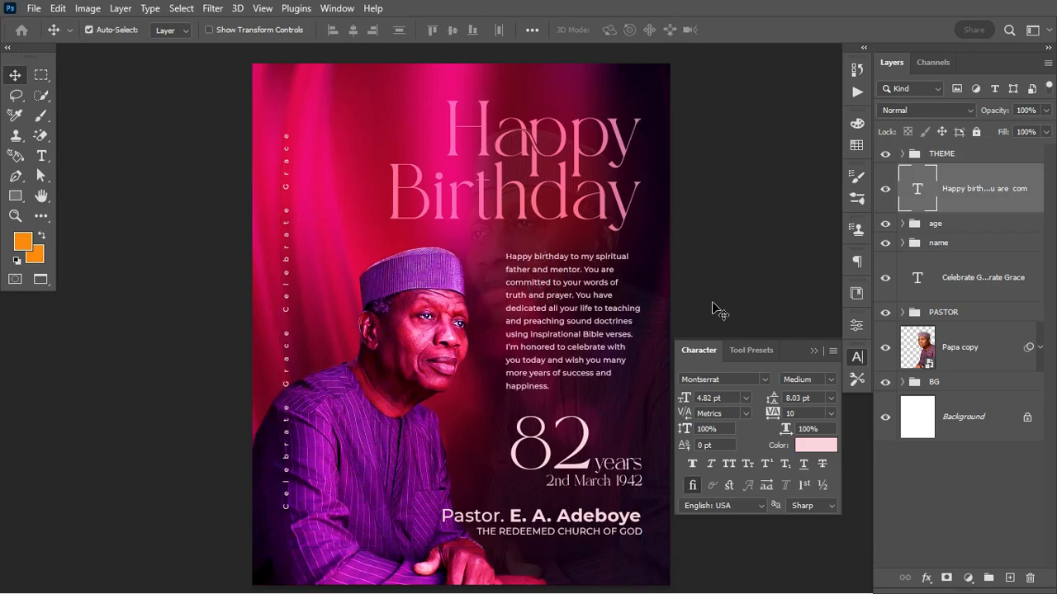
# Scale the age group up slightly, extending it down and left from the right margin.
pyautogui.click(959, 225)
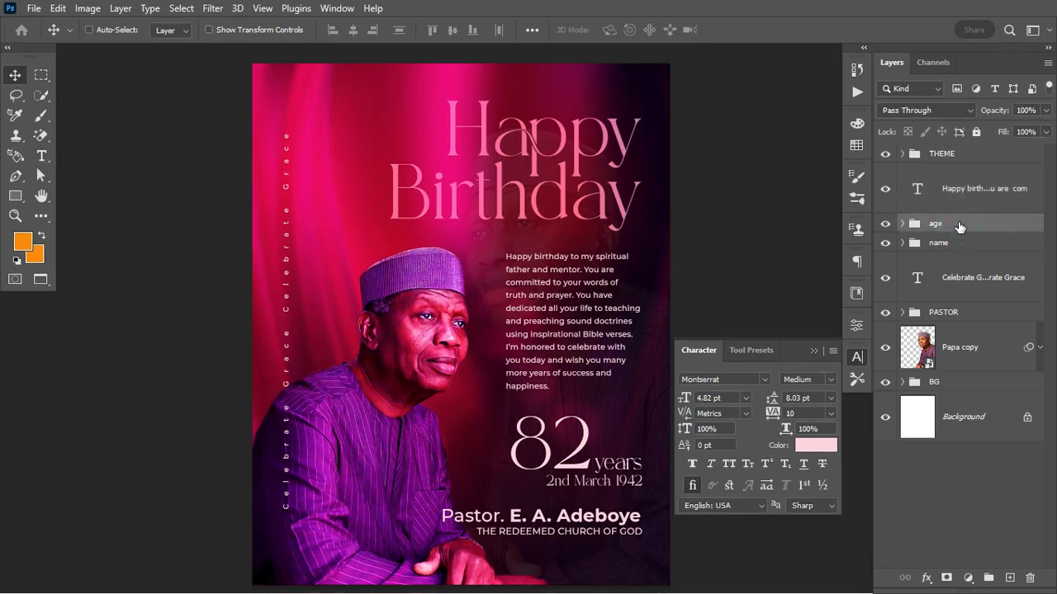
pyautogui.hotkey('ctrl', 't')
pyautogui.moveTo(526, 485); pyautogui.dragTo(522, 491)
pyautogui.press('Return')
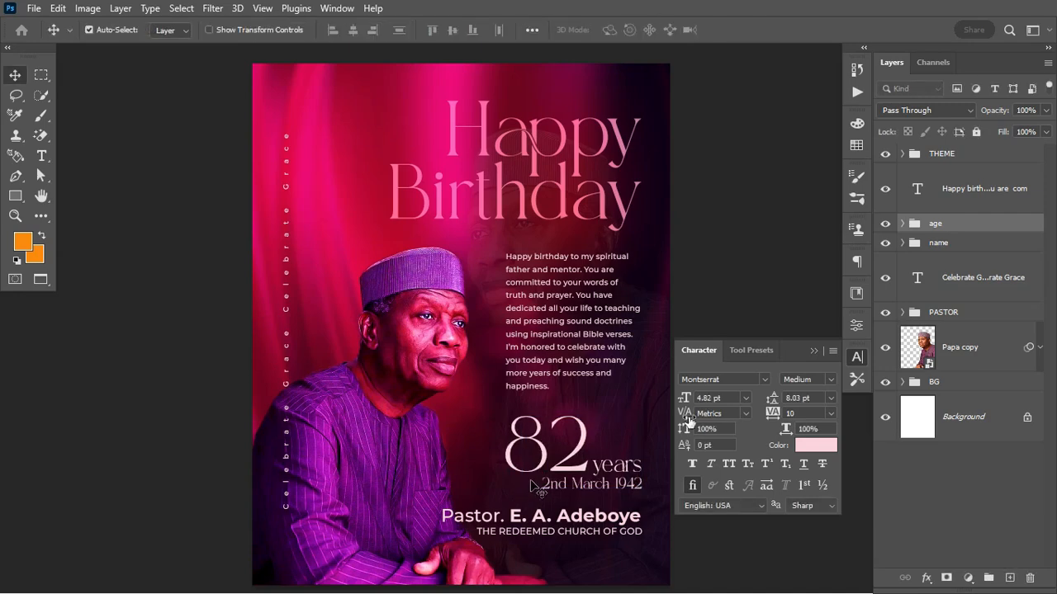
pyautogui.click(814, 350)
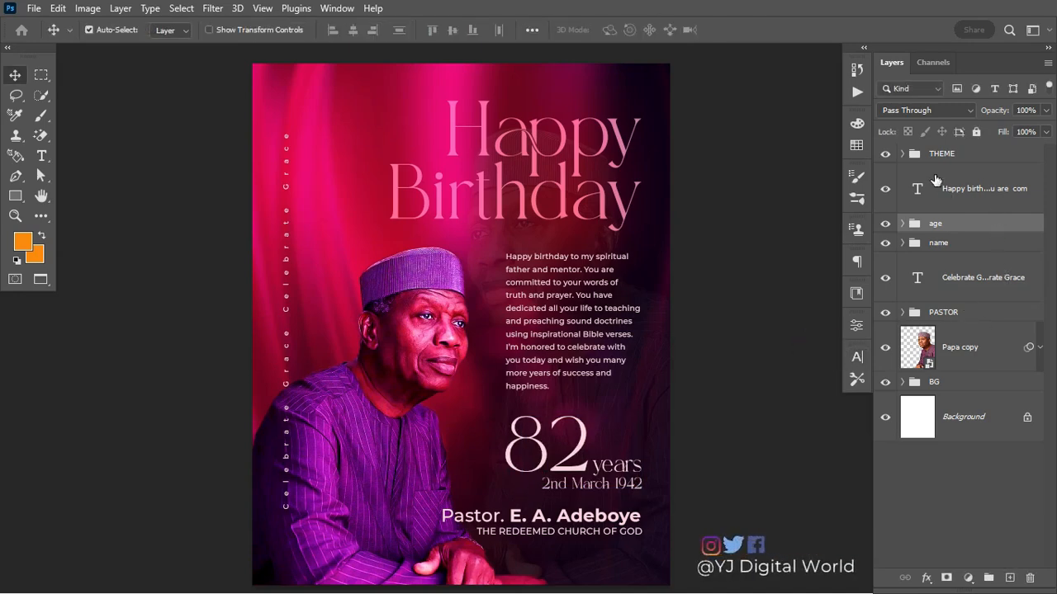
# Add a Color Lookup adjustment layer above the THEME group and apply the 2Strip.look 3D LUT.
pyautogui.click(981, 154)
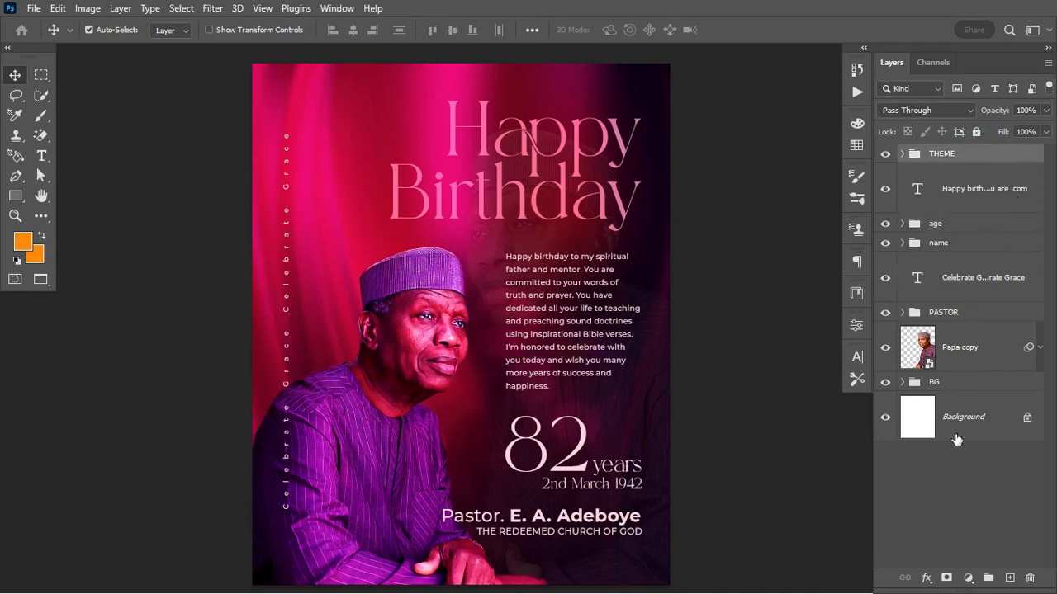
pyautogui.click(970, 578)
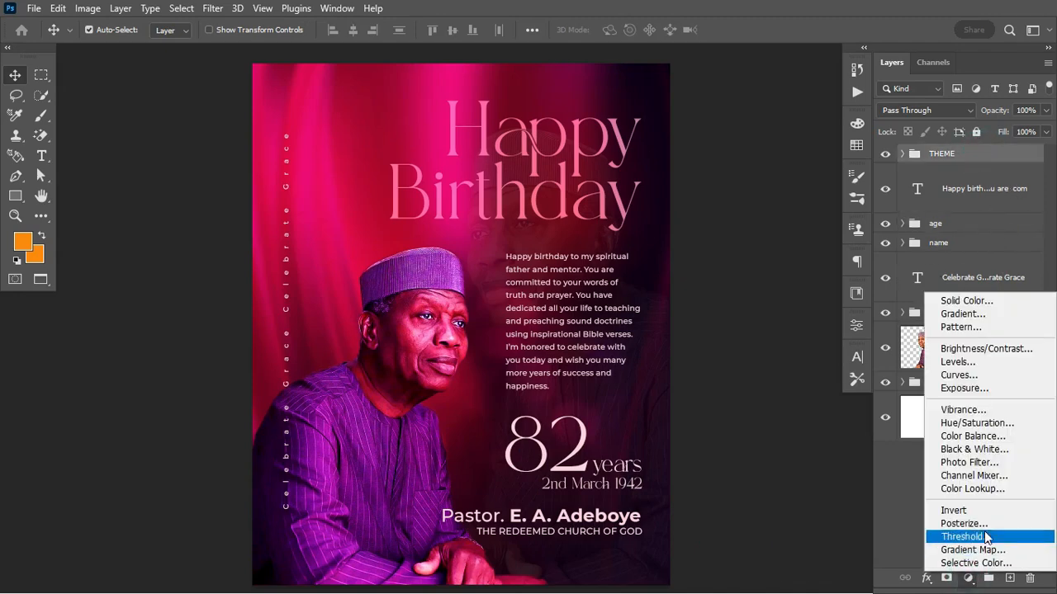
pyautogui.click(974, 491)
pyautogui.click(797, 369)
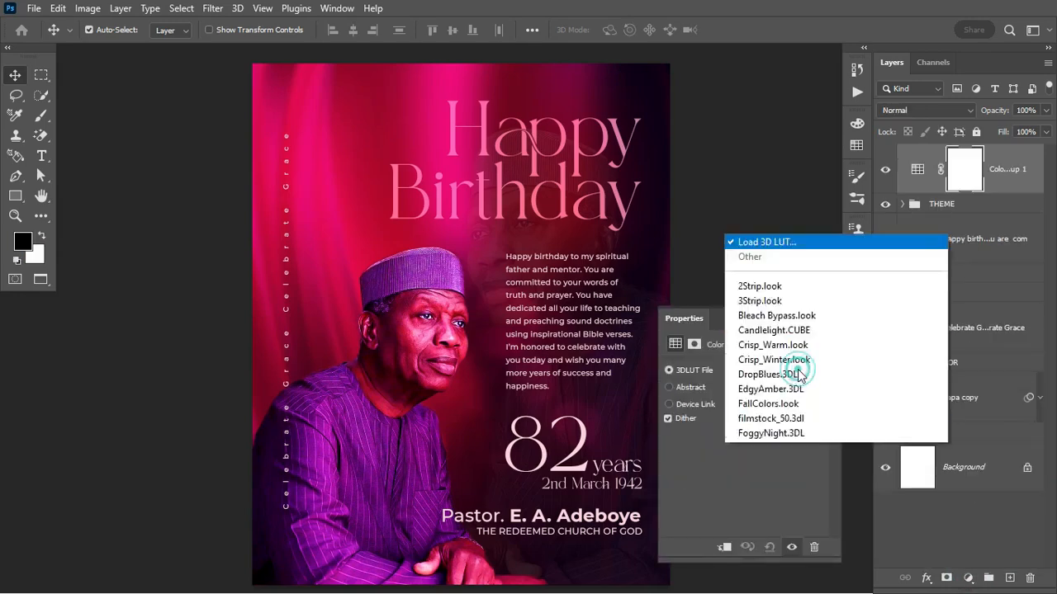
pyautogui.click(852, 55)
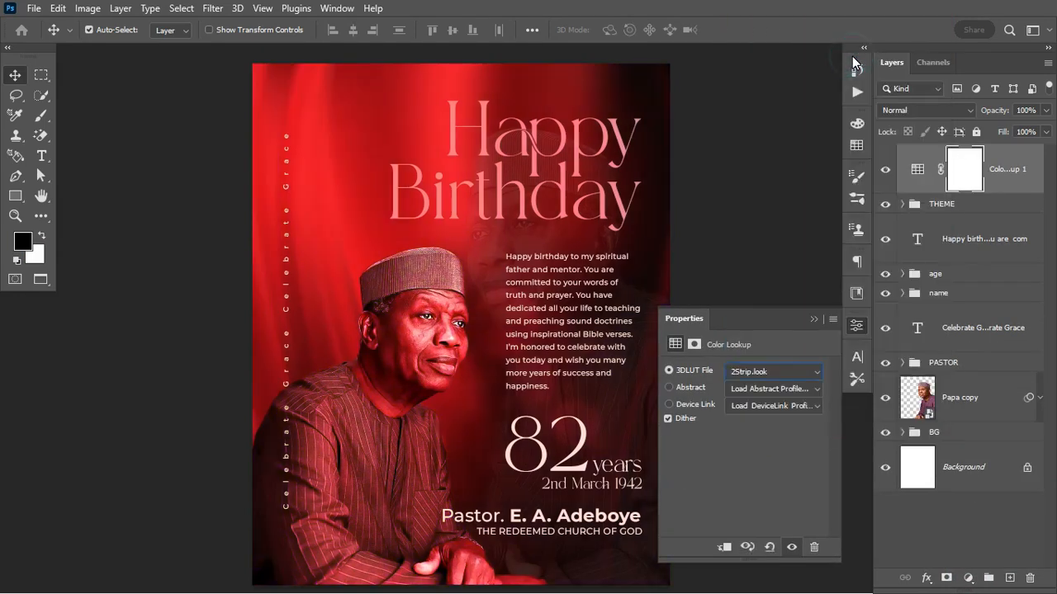
# Try successive 3D LUT presets on the flyer, including Crisp_Winter.look, DropBlues.3DL and FoggyNight.3DL, and settle on a magenta-toned grade.
pyautogui.press('Down')
pyautogui.press('Down')
pyautogui.press('Down')
pyautogui.press('Down')
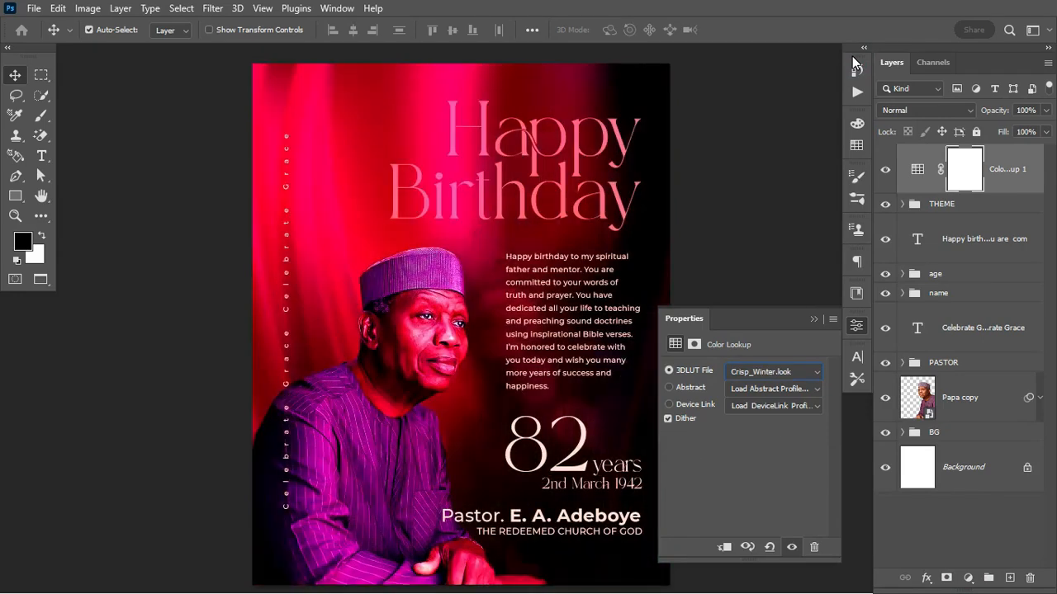
pyautogui.press('Down')
pyautogui.press('Down')
pyautogui.press('Down')
pyautogui.press('Up')
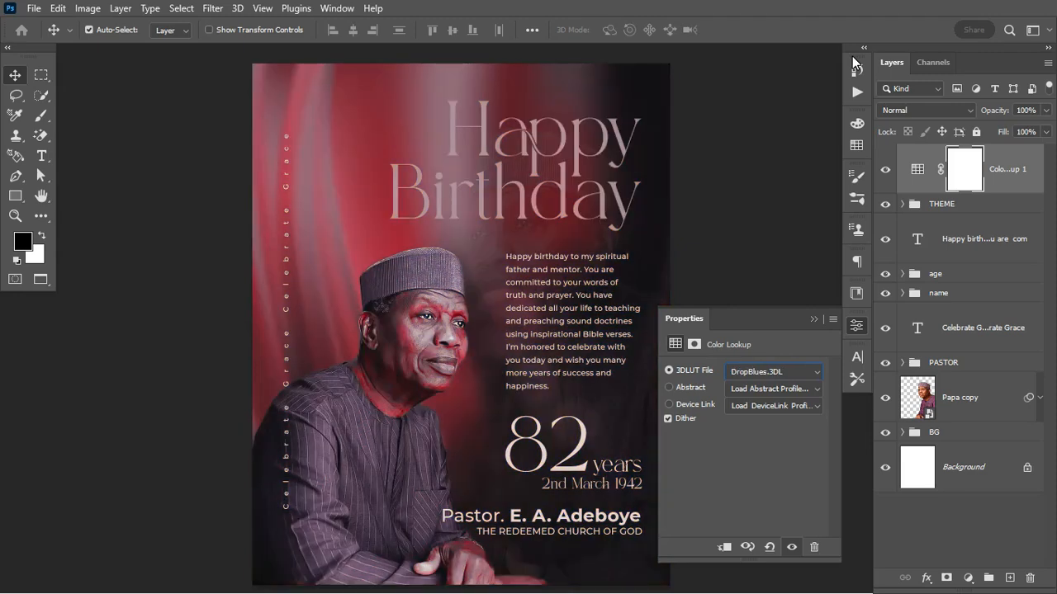
pyautogui.press('Down')
pyautogui.press('Down')
pyautogui.press('Down')
pyautogui.press('Down')
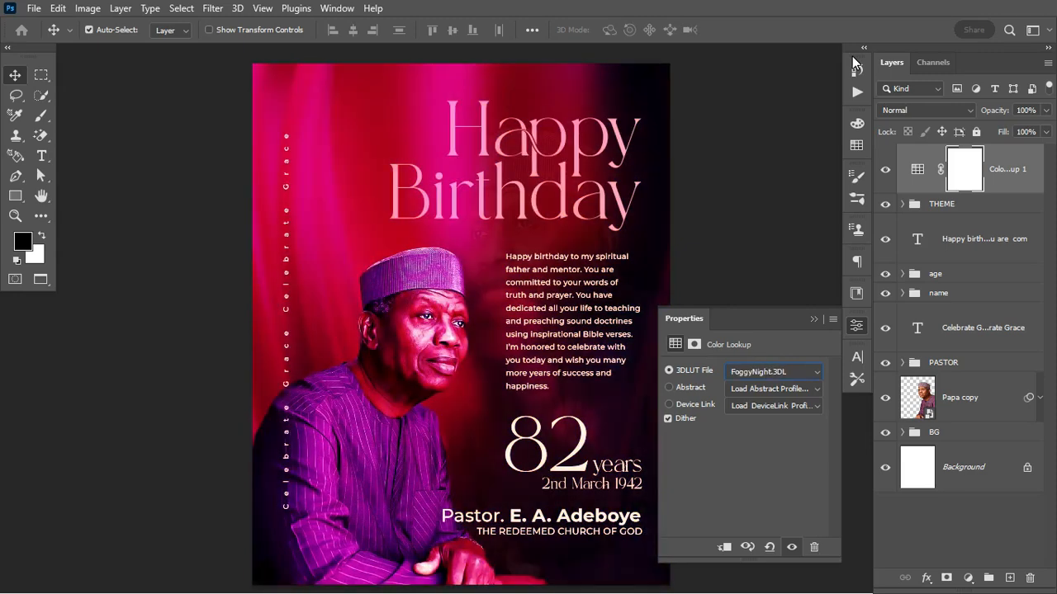
pyautogui.press('Down')
pyautogui.press('Up')
pyautogui.press('Up')
pyautogui.click(813, 320)
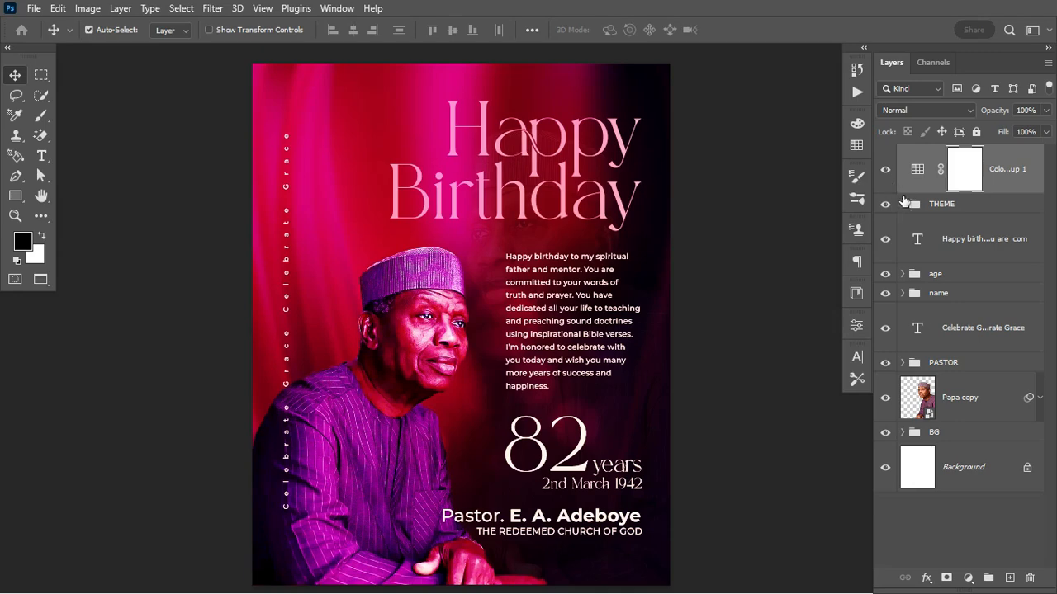
# Hide the Color Lookup adjustment layer to restore the flyer's original colours.
pyautogui.click(885, 169)
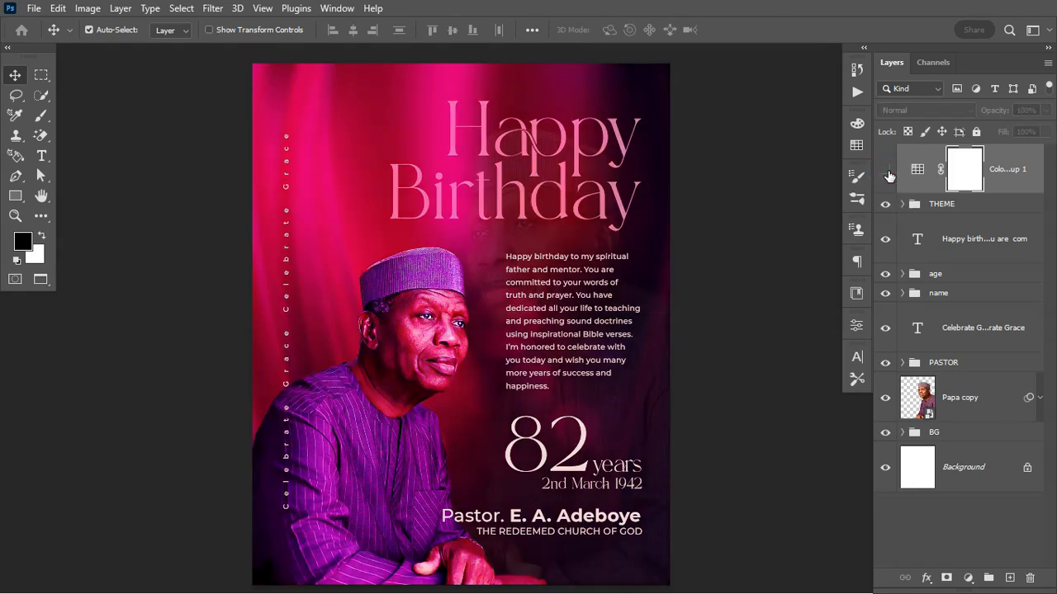
pyautogui.click(916, 170)
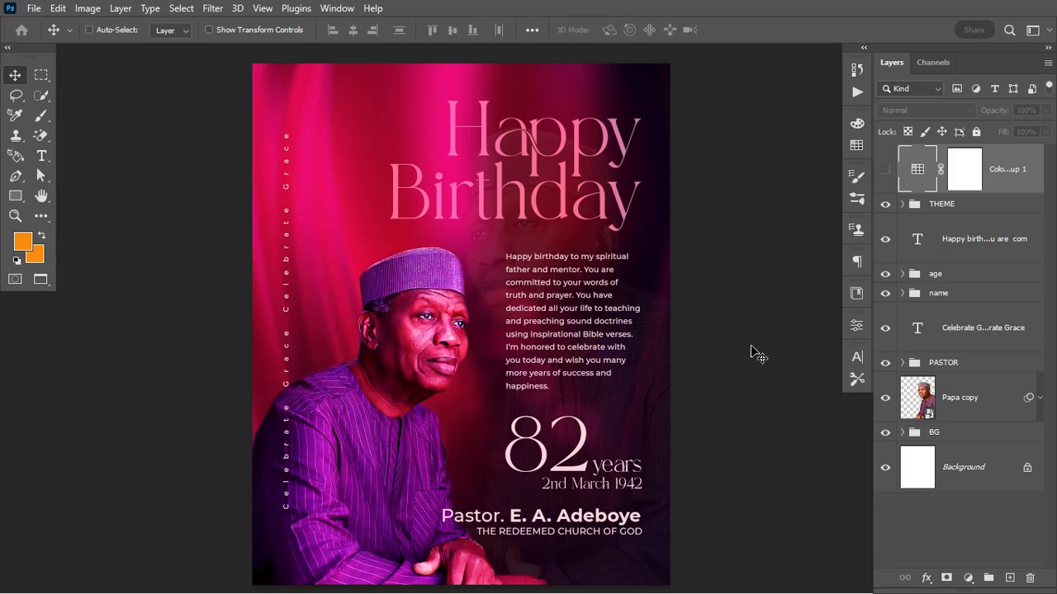
pyautogui.press('ctrl')
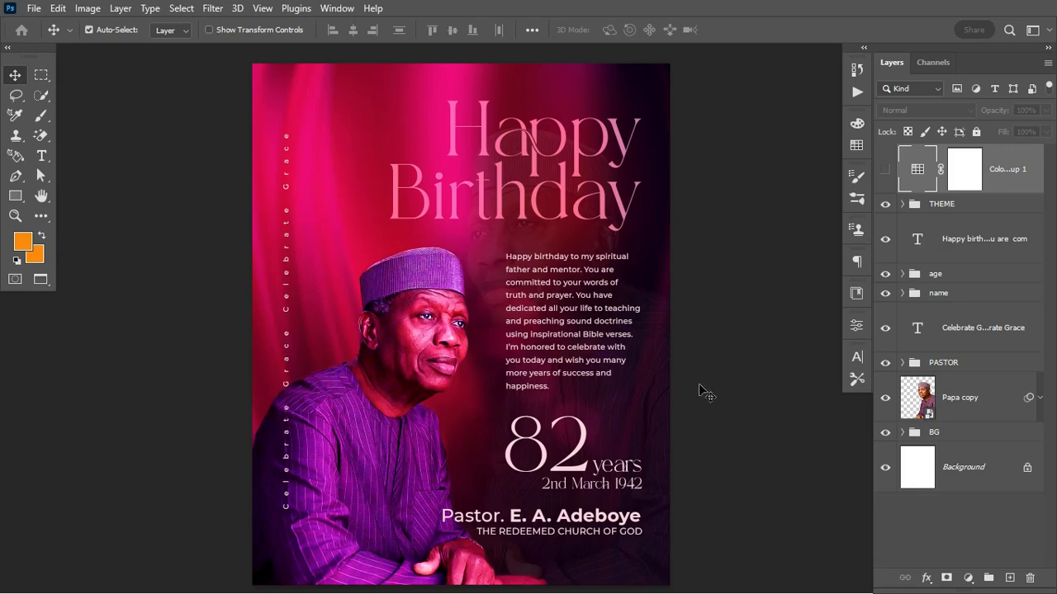